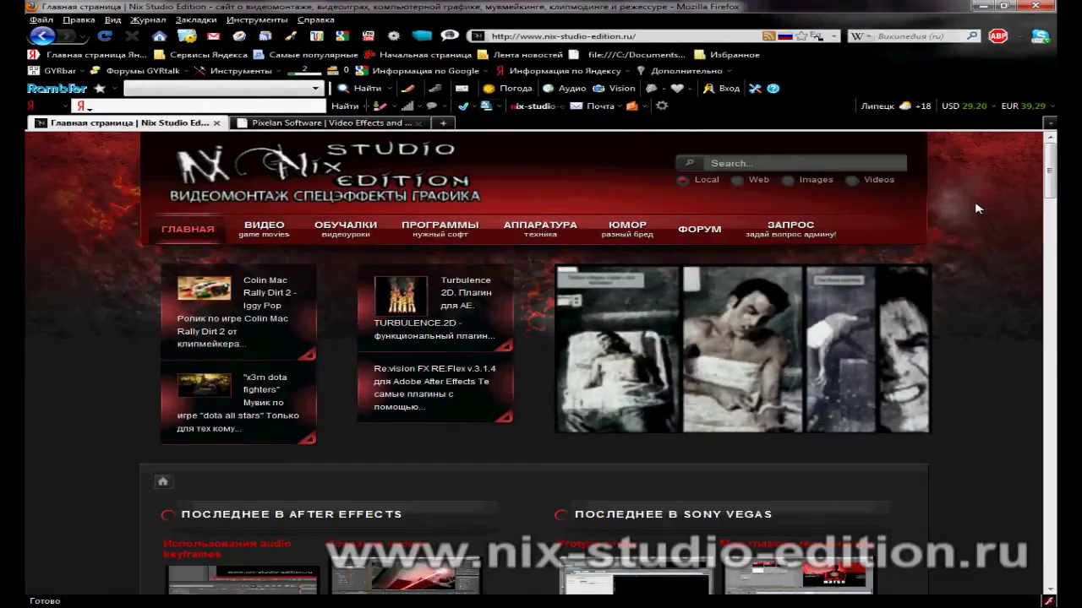
Step: Leave the Nix Studio page and switch to the Pixelan Software homepage at pixelan.com
{"action": "scroll", "coordinate": [976, 208], "scroll_direction": "down", "scroll_amount": 5}
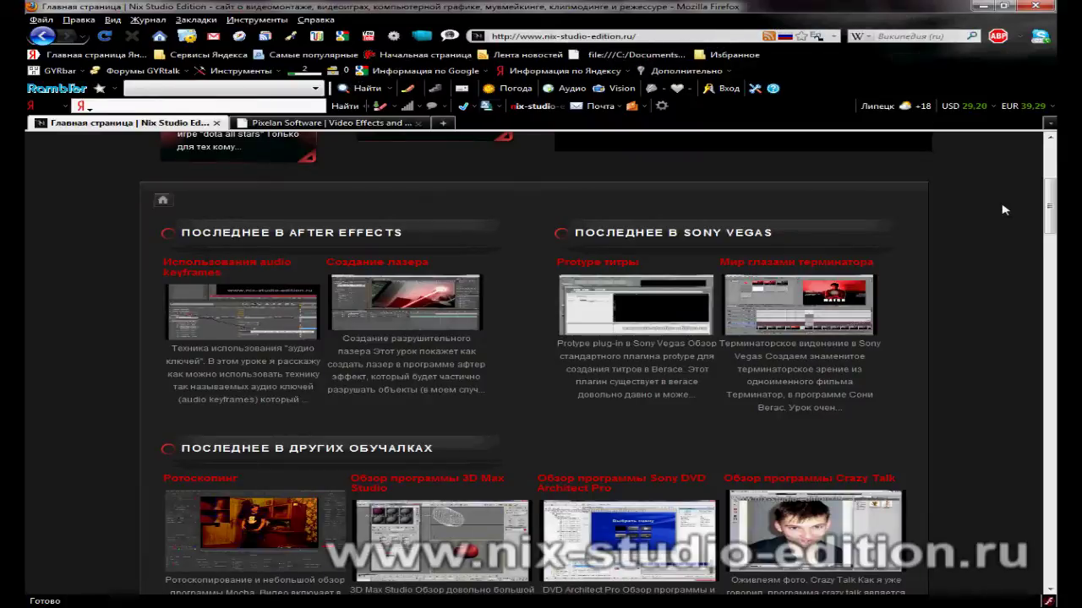
{"action": "left_click", "coordinate": [329, 123]}
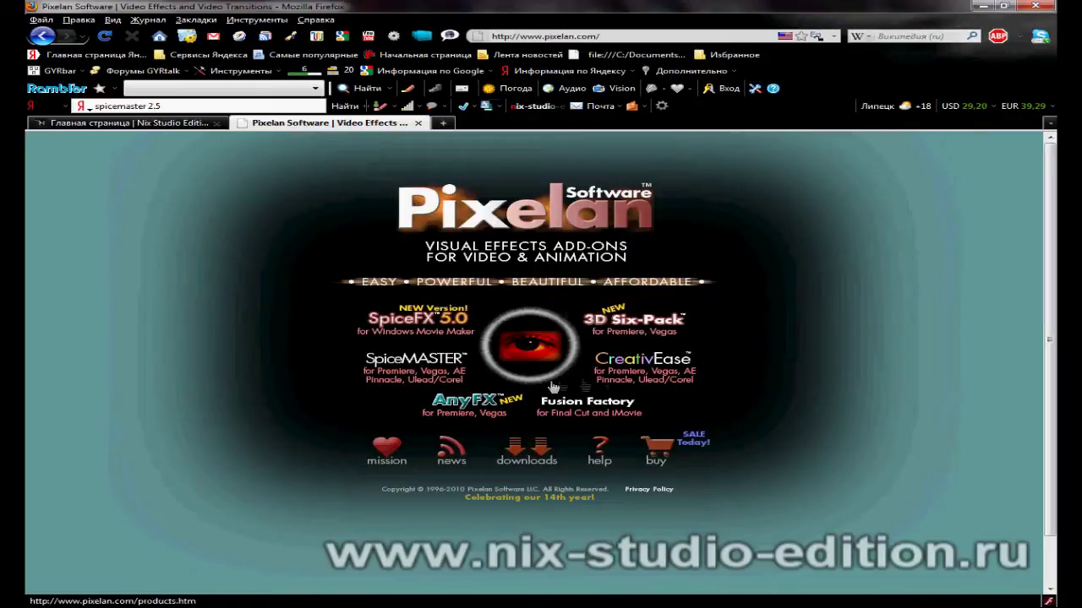
Step: View Pixelan's SpiceMASTER overview and downloads page, then bring Vegas Pro back to front
{"action": "left_click", "coordinate": [411, 365]}
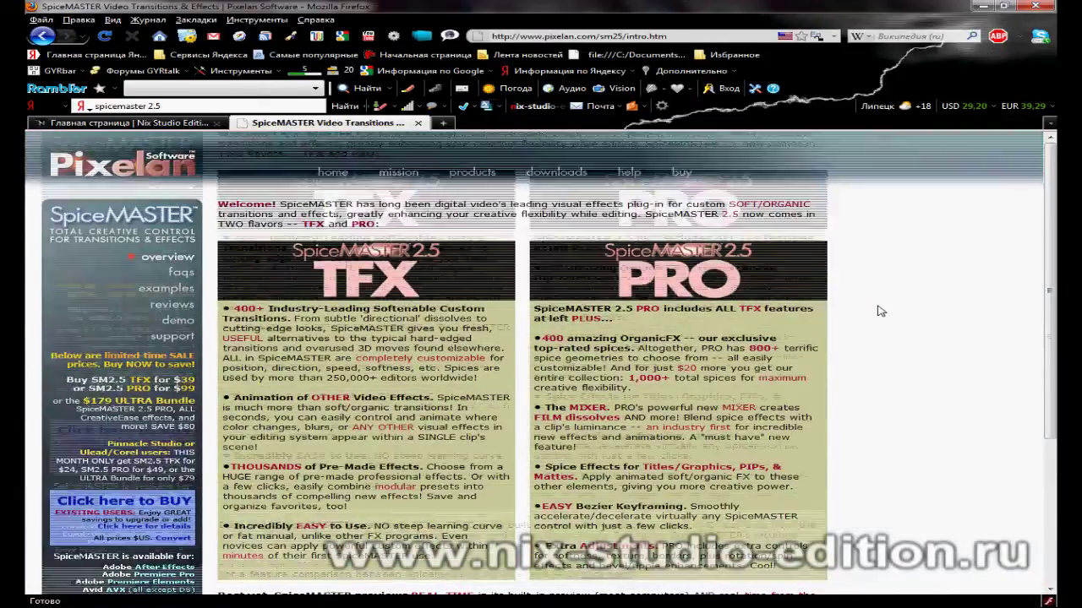
{"action": "scroll", "coordinate": [847, 370], "scroll_direction": "down", "scroll_amount": 1}
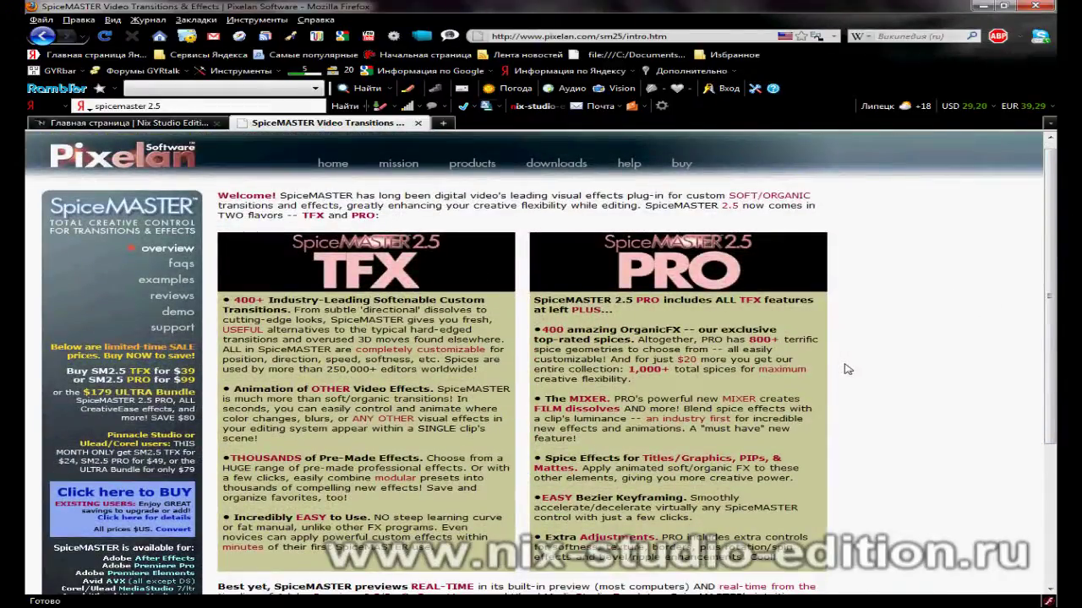
{"action": "left_click", "coordinate": [551, 165]}
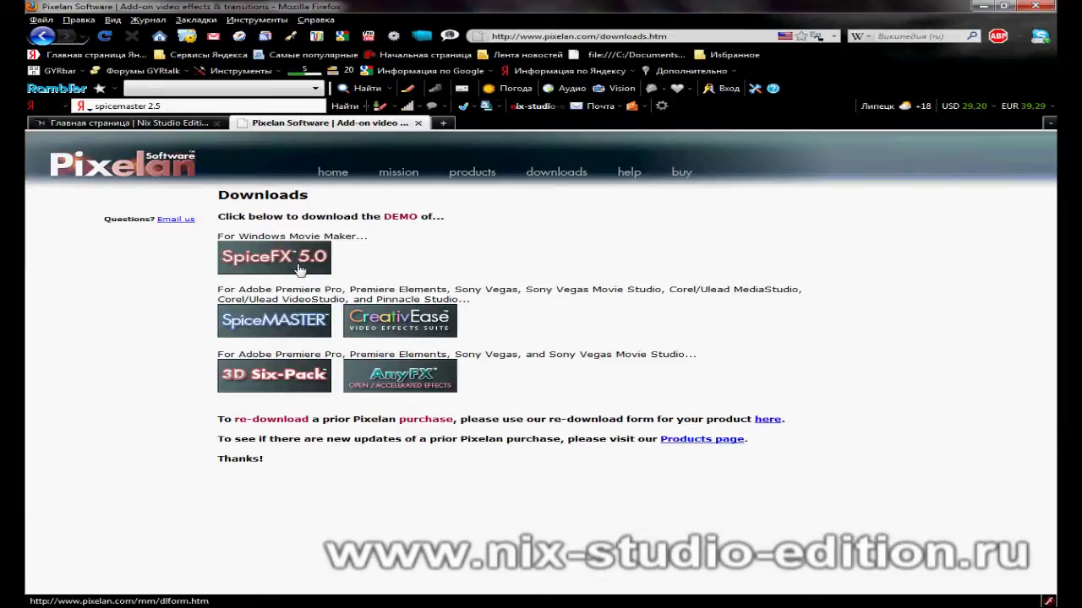
{"action": "left_click_drag", "start_coordinate": [240, 235], "coordinate": [272, 237]}
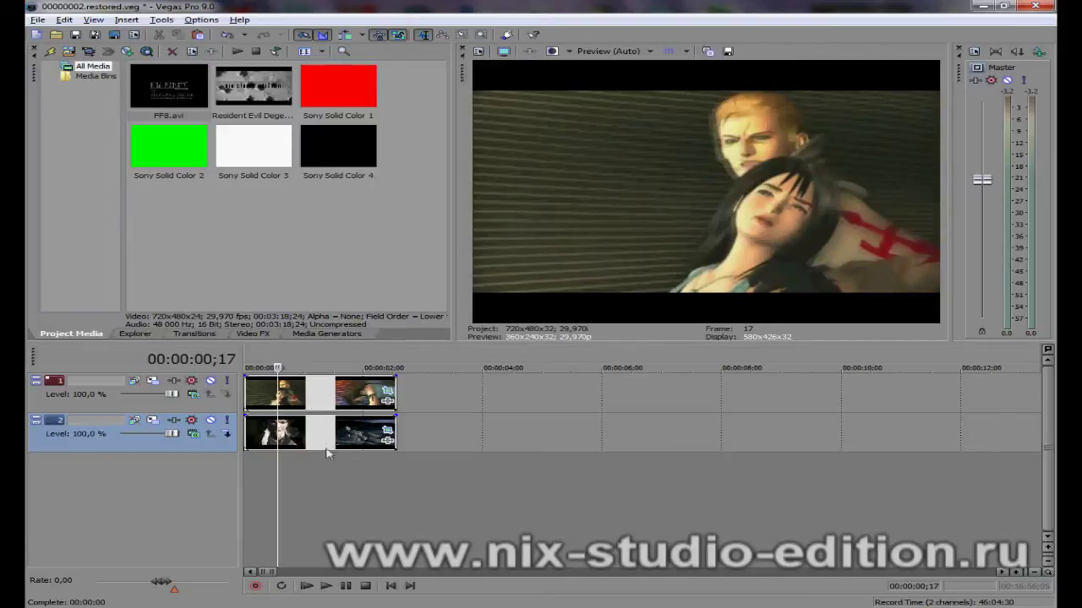
{"action": "left_click_drag", "start_coordinate": [281, 464], "coordinate": [279, 461]}
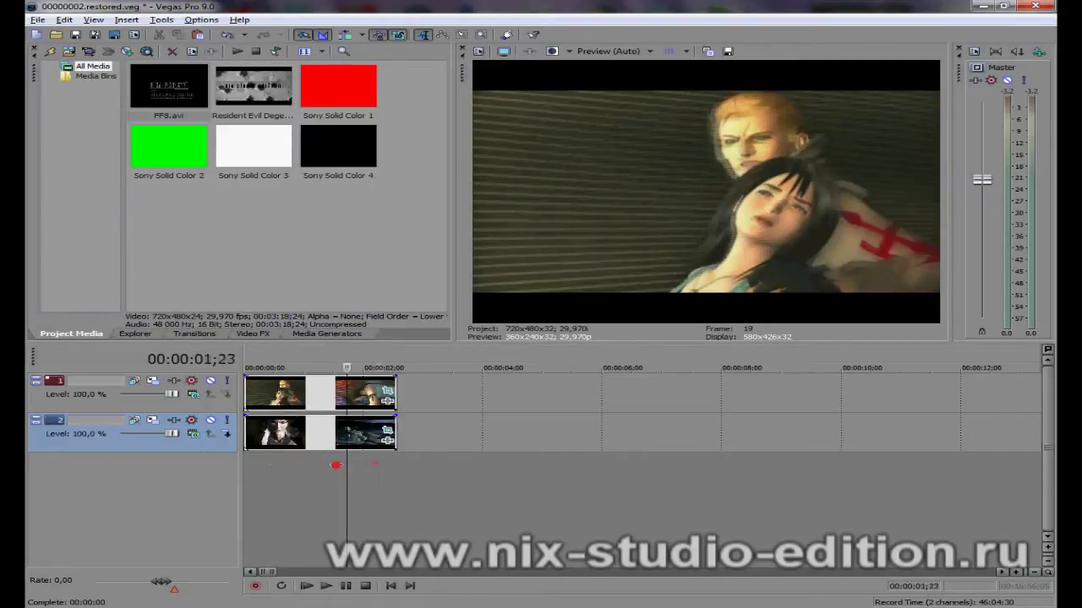
{"action": "left_click", "coordinate": [211, 381]}
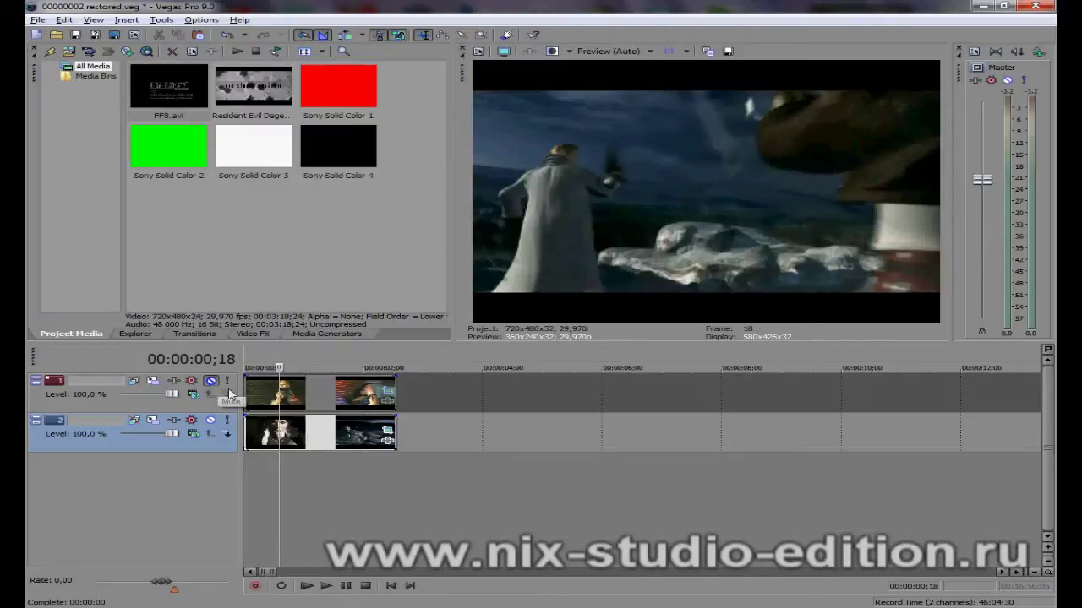
{"action": "left_click", "coordinate": [211, 380]}
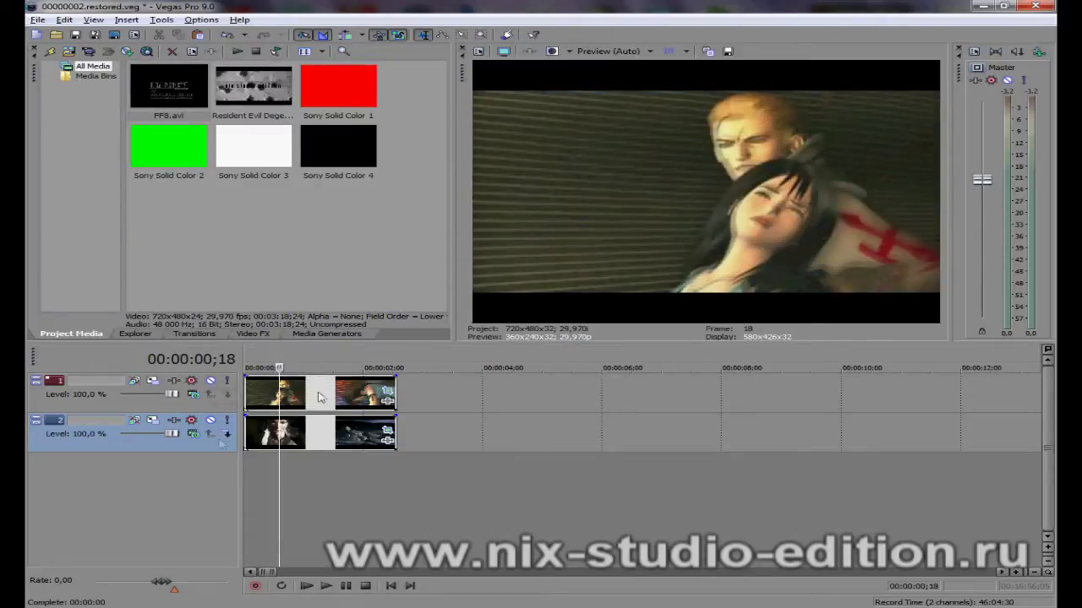
{"action": "left_click", "coordinate": [314, 485]}
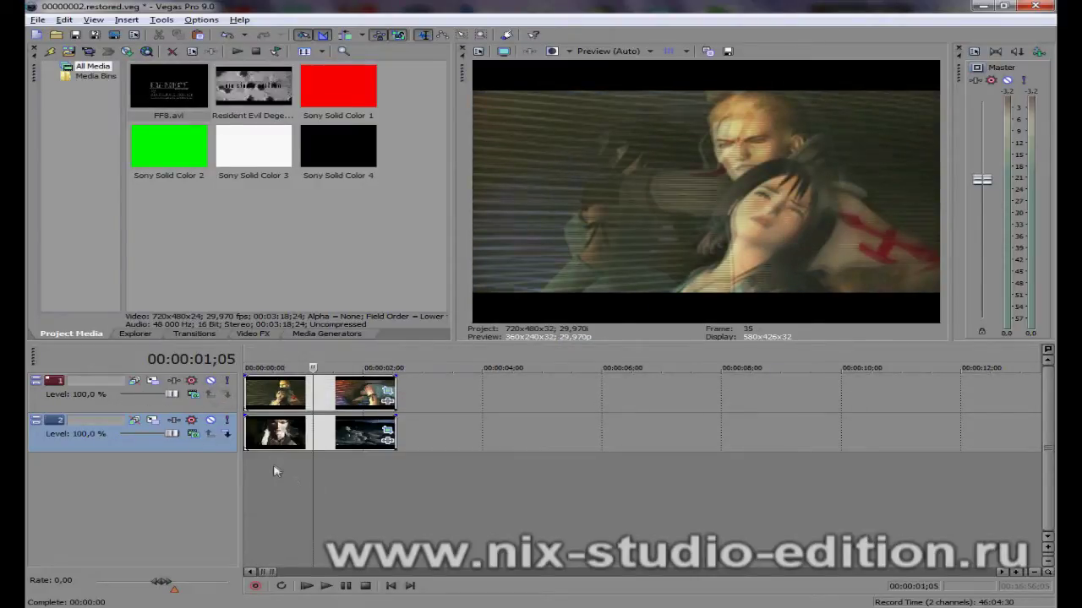
{"action": "left_click", "coordinate": [336, 481]}
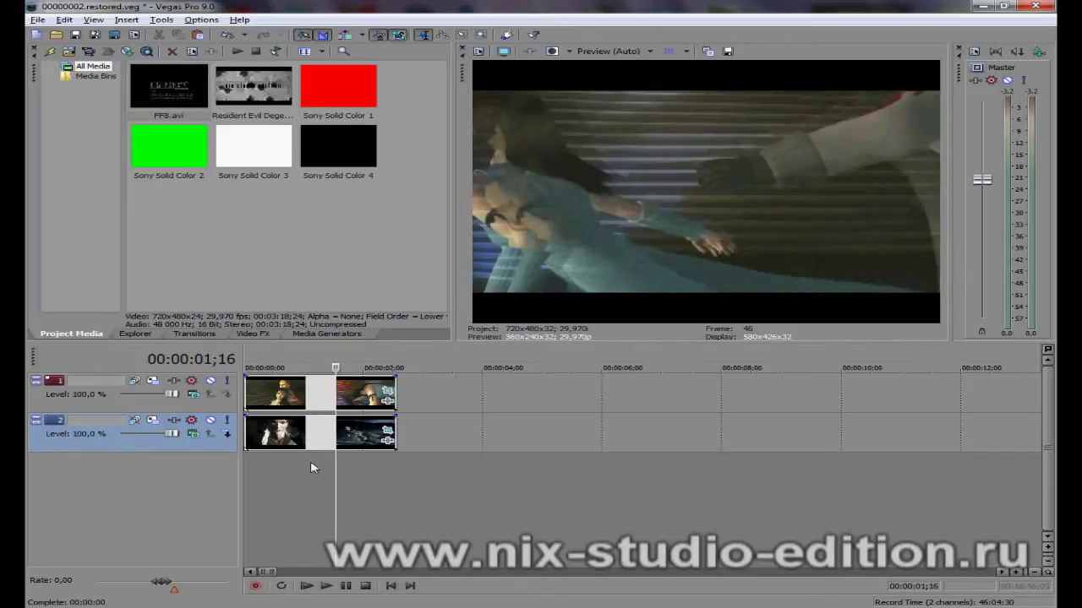
{"action": "left_click", "coordinate": [254, 334]}
Step: Select the SpiceMASTER 2.5 effect in the Video FX list
{"action": "left_click", "coordinate": [77, 206]}
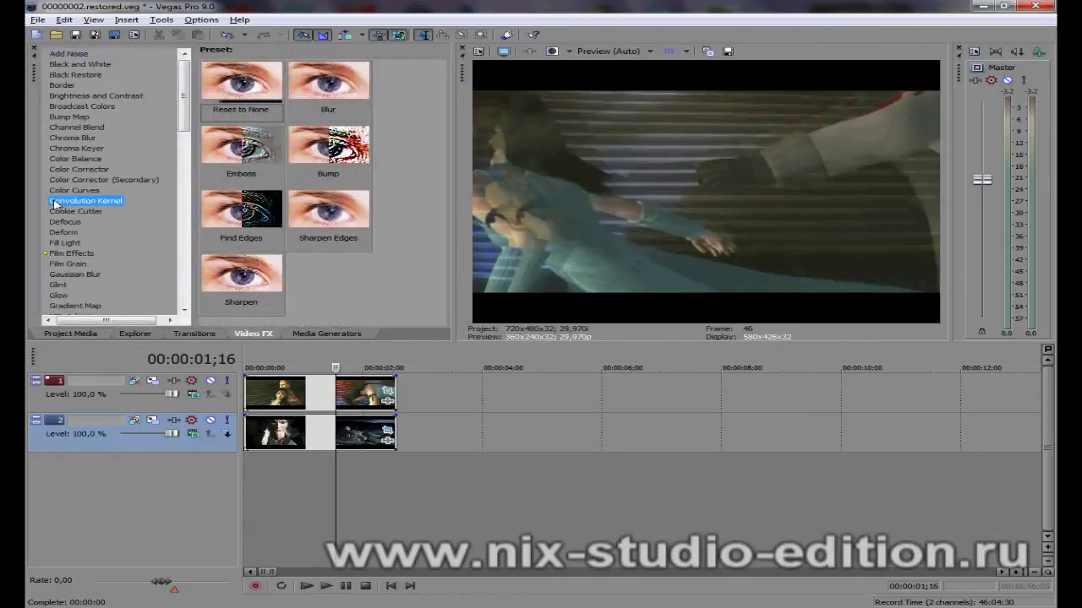
{"action": "scroll", "coordinate": [95, 206], "scroll_direction": "down", "scroll_amount": 5}
{"action": "scroll", "coordinate": [95, 207], "scroll_direction": "down", "scroll_amount": 5}
{"action": "scroll", "coordinate": [97, 206], "scroll_direction": "down", "scroll_amount": 5}
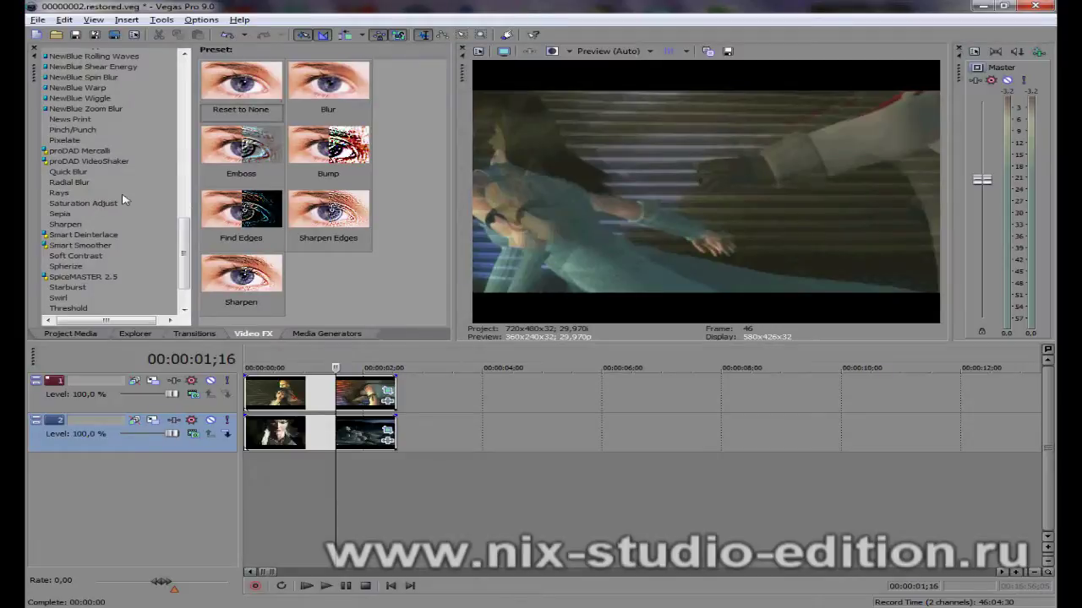
{"action": "scroll", "coordinate": [122, 200], "scroll_direction": "down", "scroll_amount": 1}
{"action": "left_click", "coordinate": [103, 240]}
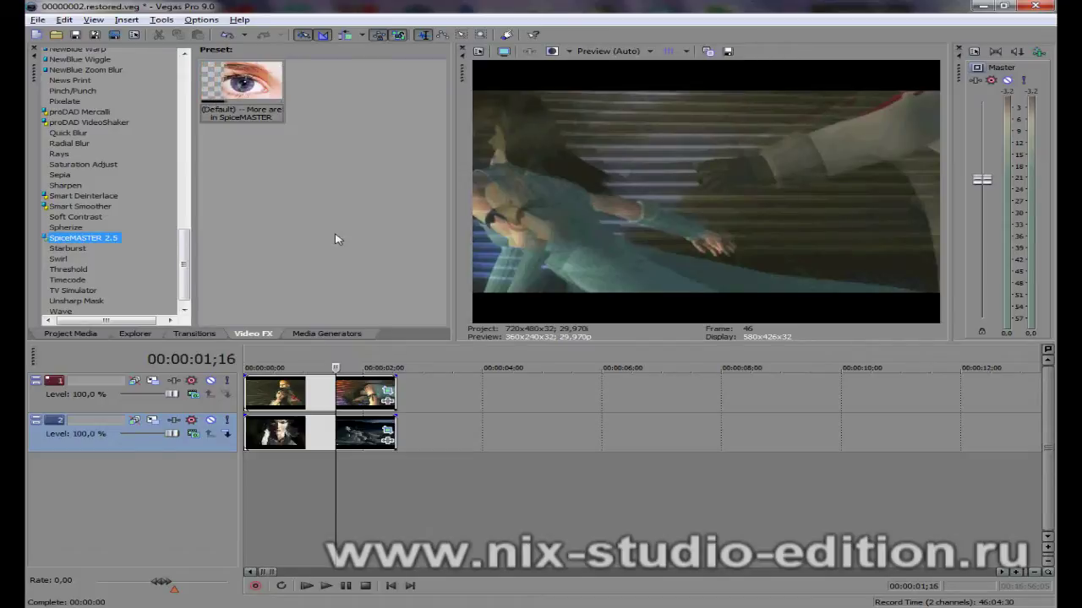
Step: Check the SpiceMASTER 2.5 transition preset, then drag the Default preset onto the second track 1 clip
{"action": "double_click", "coordinate": [321, 410]}
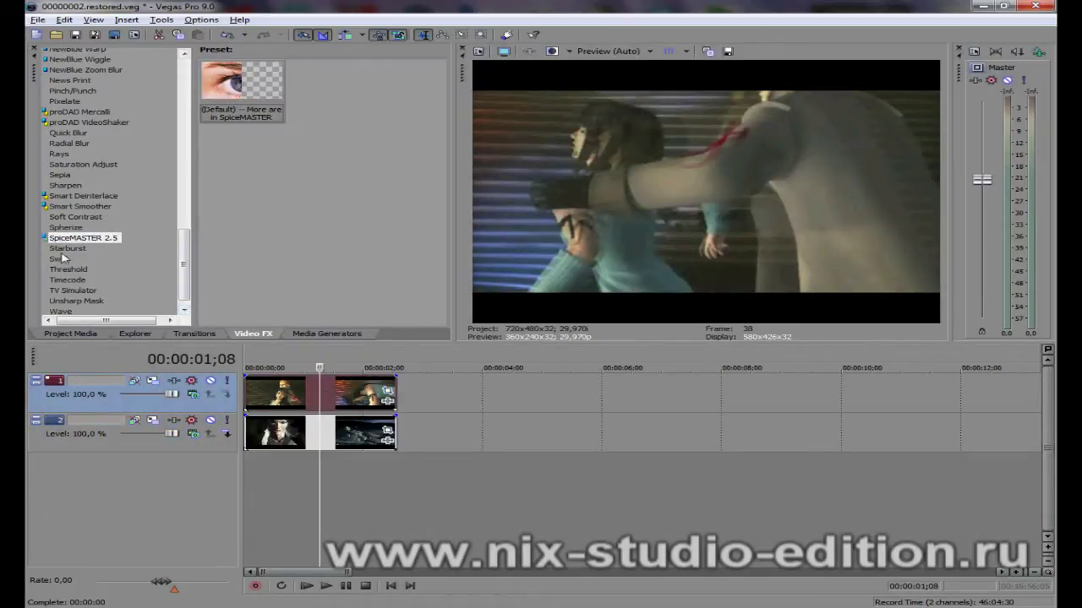
{"action": "left_click", "coordinate": [203, 335]}
{"action": "scroll", "coordinate": [121, 155], "scroll_direction": "down", "scroll_amount": 10}
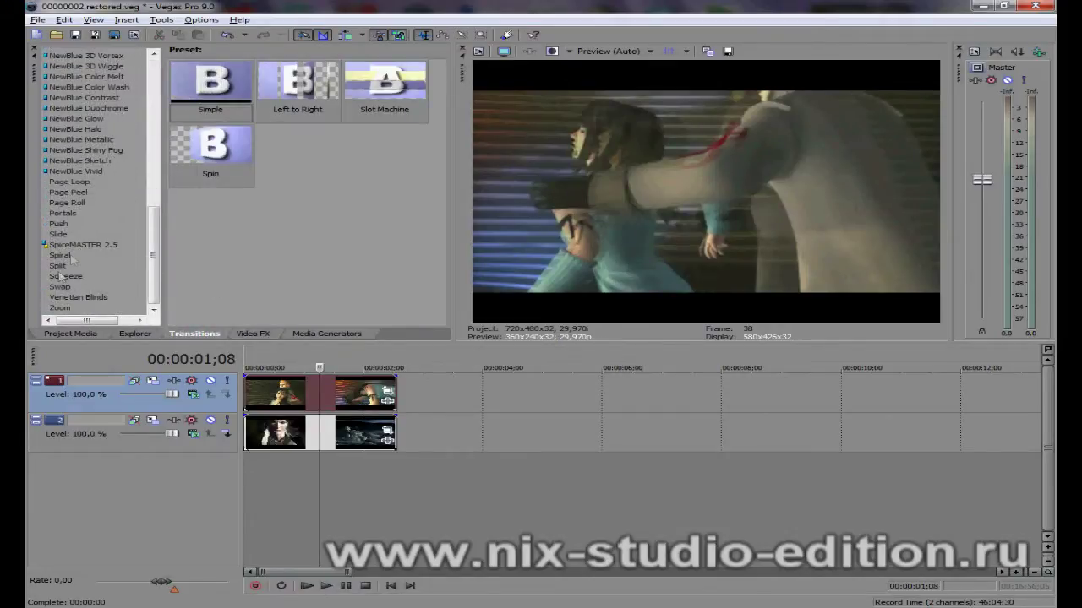
{"action": "left_click", "coordinate": [71, 245]}
{"action": "left_click", "coordinate": [253, 334]}
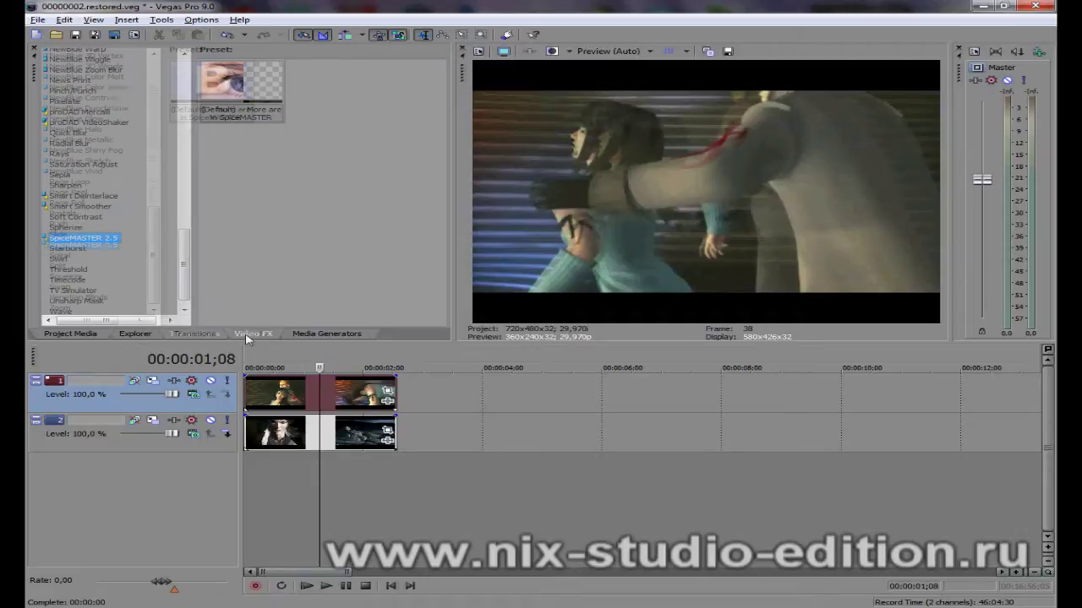
{"action": "left_click_drag", "start_coordinate": [241, 89], "coordinate": [351, 393]}
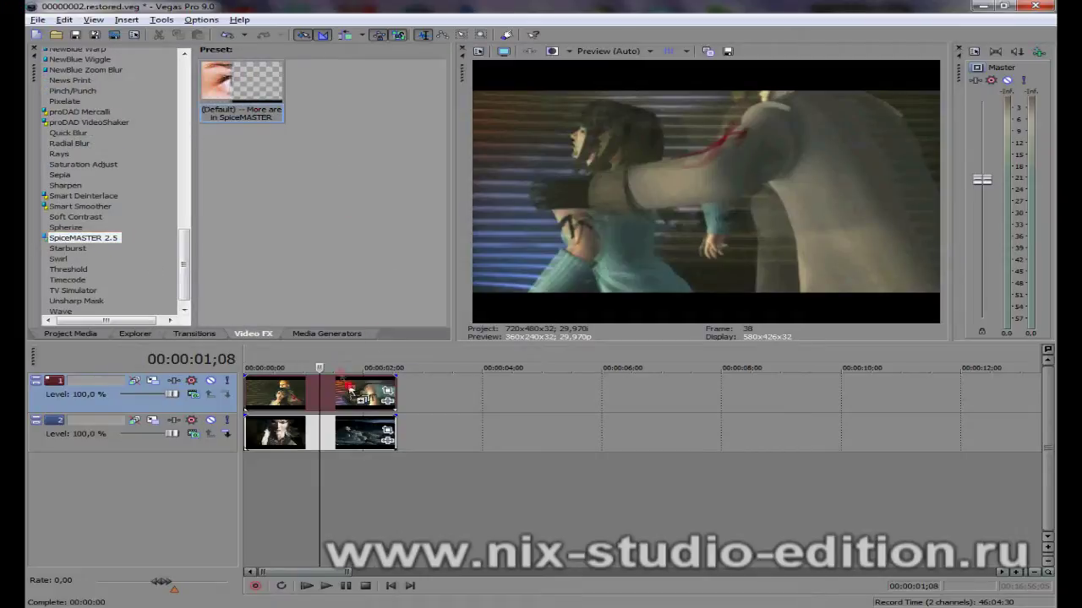
{"action": "mouse_move", "coordinate": [414, 213]}
{"action": "left_mouse_down"}
{"action": "mouse_move", "coordinate": [298, 92]}
{"action": "mouse_move", "coordinate": [415, 103]}
{"action": "left_mouse_up"}
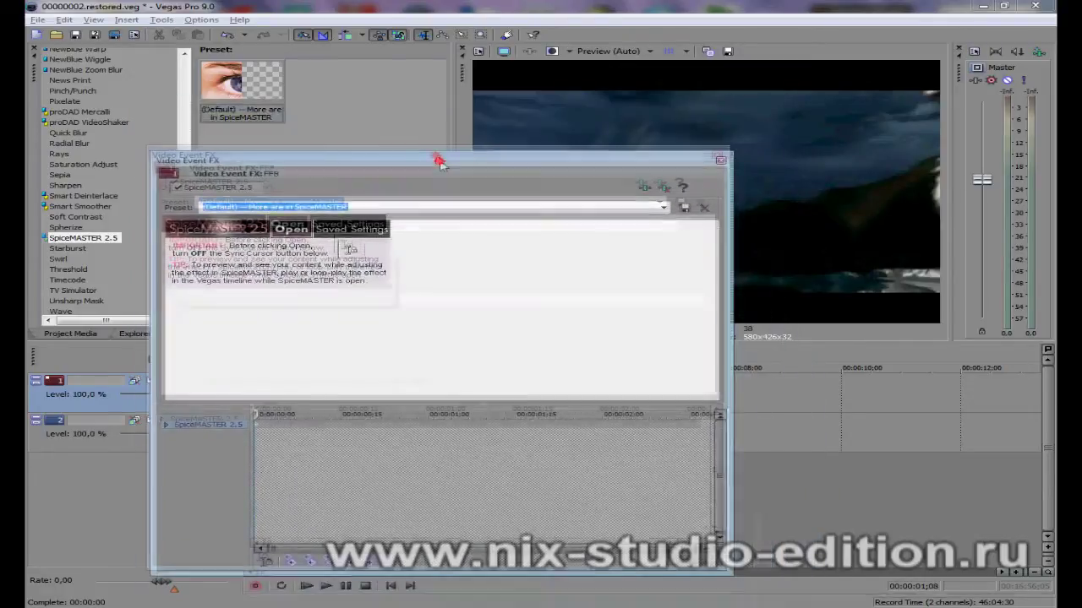
Step: Set the playhead to 00:00:02;08 and launch the SpiceMASTER 2.5 PRO editor from the FX window
{"action": "left_click_drag", "start_coordinate": [421, 108], "coordinate": [435, 158]}
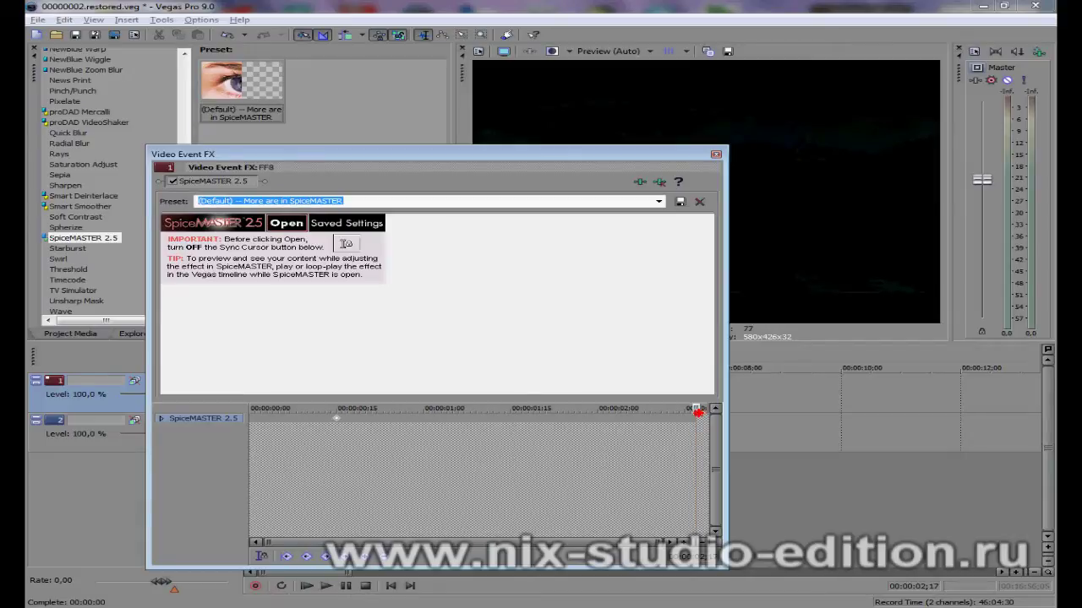
{"action": "left_click_drag", "start_coordinate": [697, 411], "coordinate": [626, 426]}
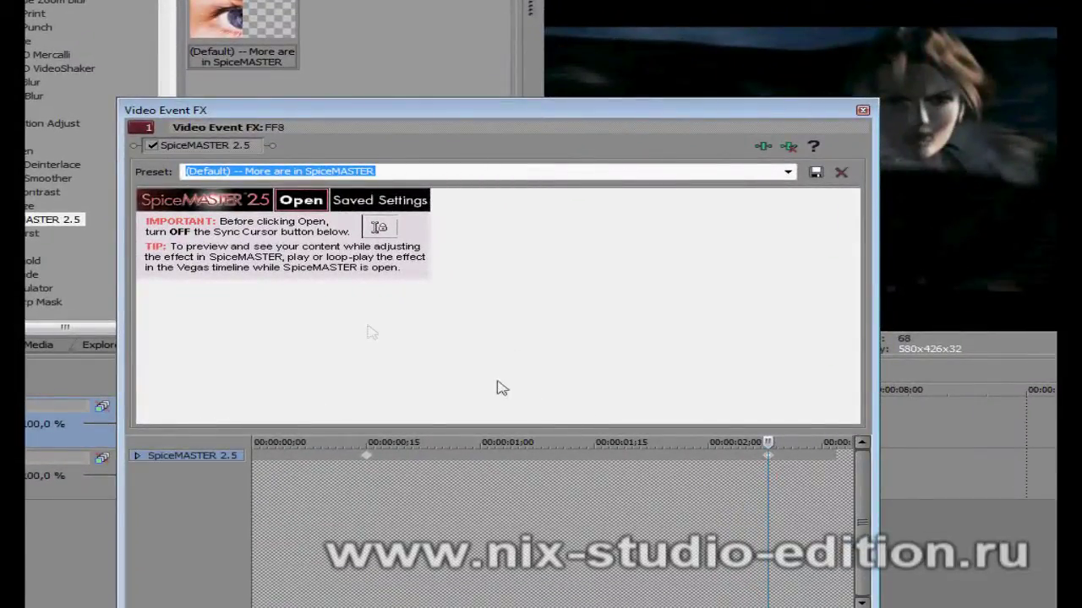
{"action": "left_click", "coordinate": [308, 204]}
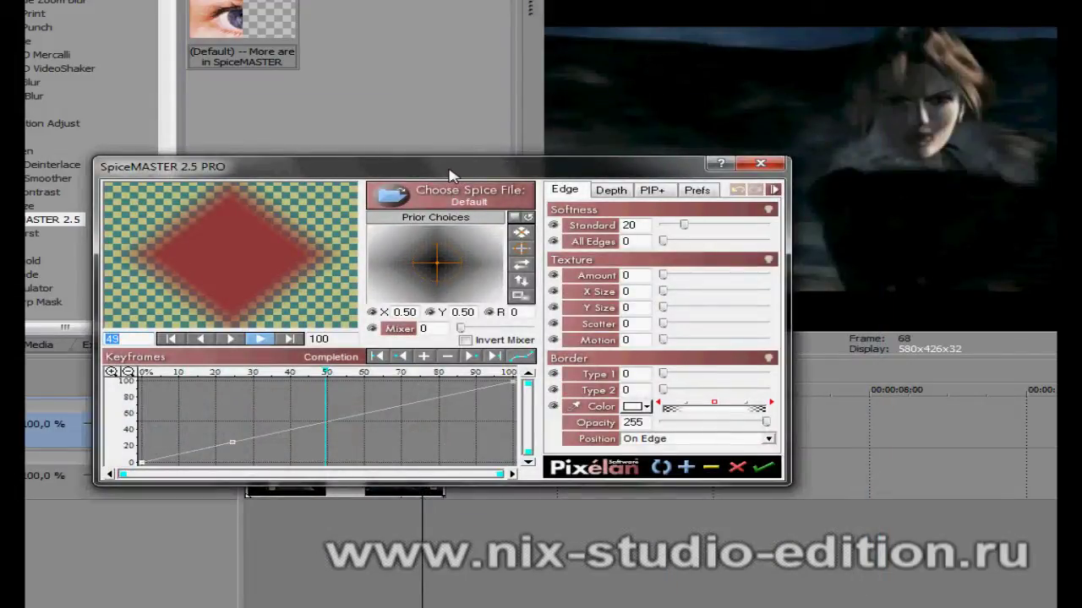
{"action": "left_click_drag", "start_coordinate": [448, 175], "coordinate": [390, 117]}
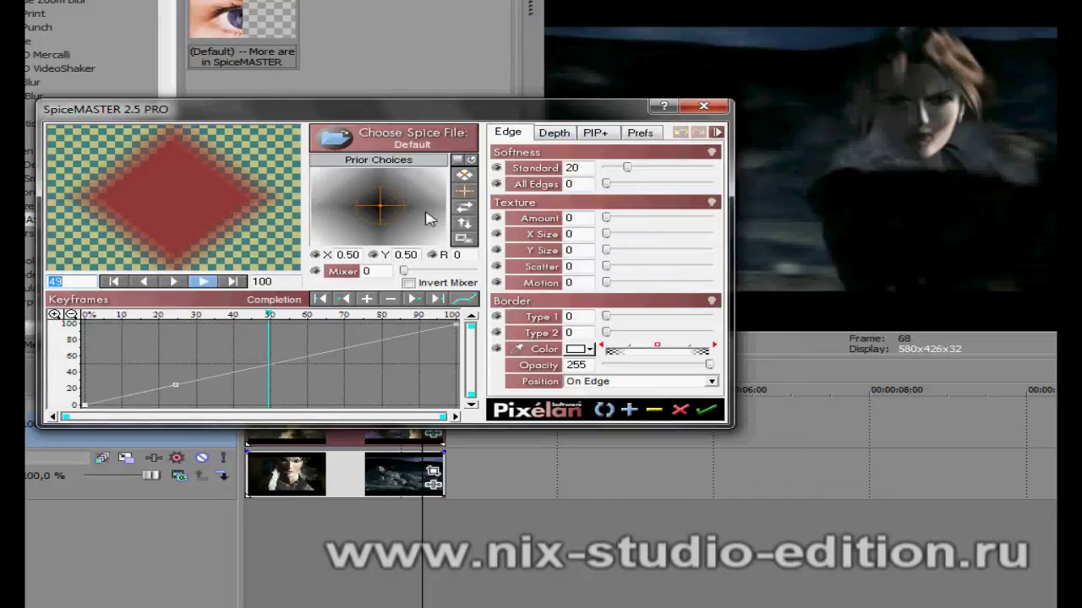
{"action": "left_click", "coordinate": [555, 134]}
{"action": "left_click", "coordinate": [595, 132]}
{"action": "left_click", "coordinate": [640, 132]}
{"action": "left_click", "coordinate": [512, 135]}
{"action": "left_click", "coordinate": [440, 143]}
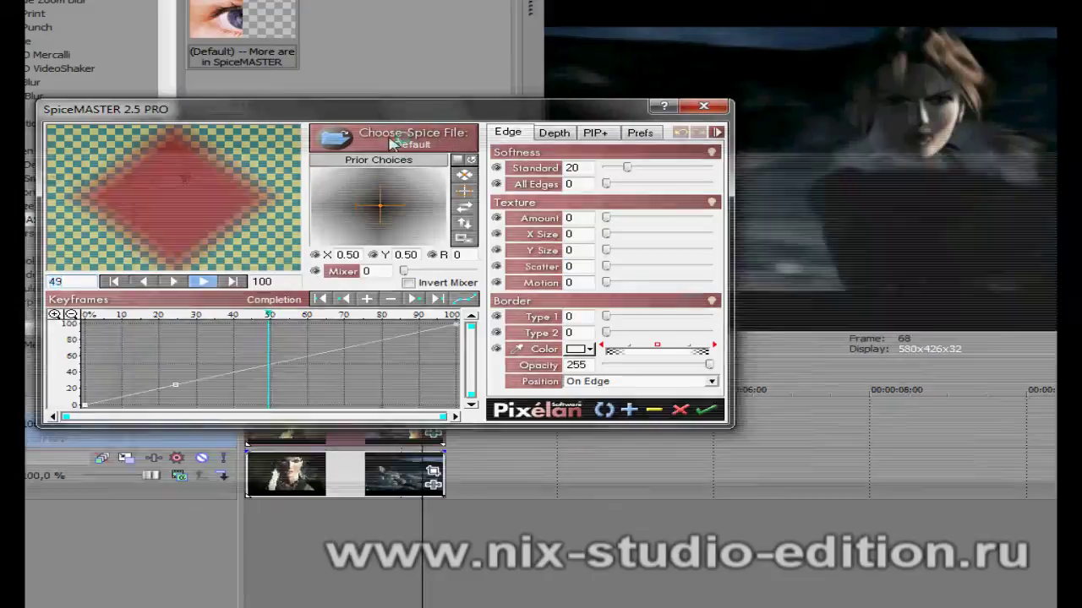
Step: Browse the Bands, Lights, Misc, Mosaics and Organic1 spice categories and load the Clouds1 spice
{"action": "left_click", "coordinate": [381, 278]}
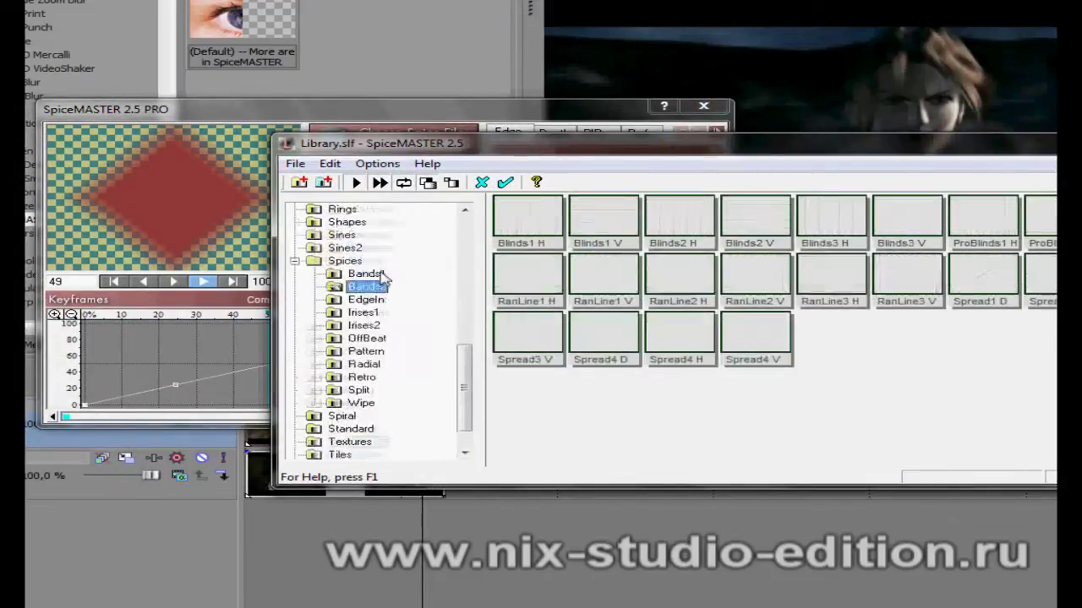
{"action": "scroll", "coordinate": [381, 280], "scroll_direction": "up", "scroll_amount": 5}
{"action": "scroll", "coordinate": [372, 279], "scroll_direction": "up", "scroll_amount": 3}
{"action": "left_click", "coordinate": [344, 261]}
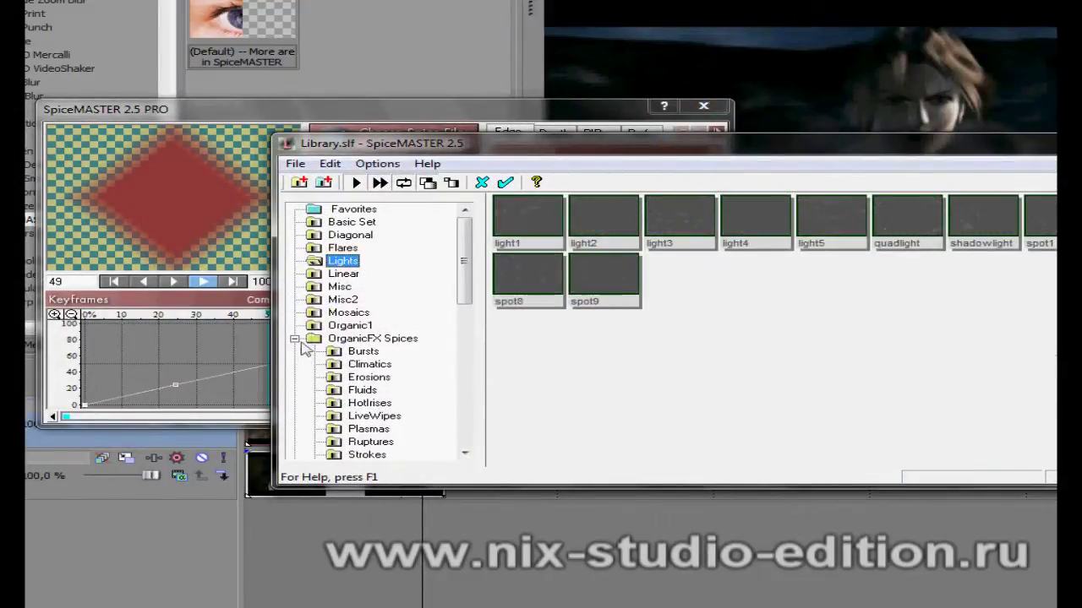
{"action": "left_click", "coordinate": [339, 286]}
{"action": "left_click", "coordinate": [342, 314]}
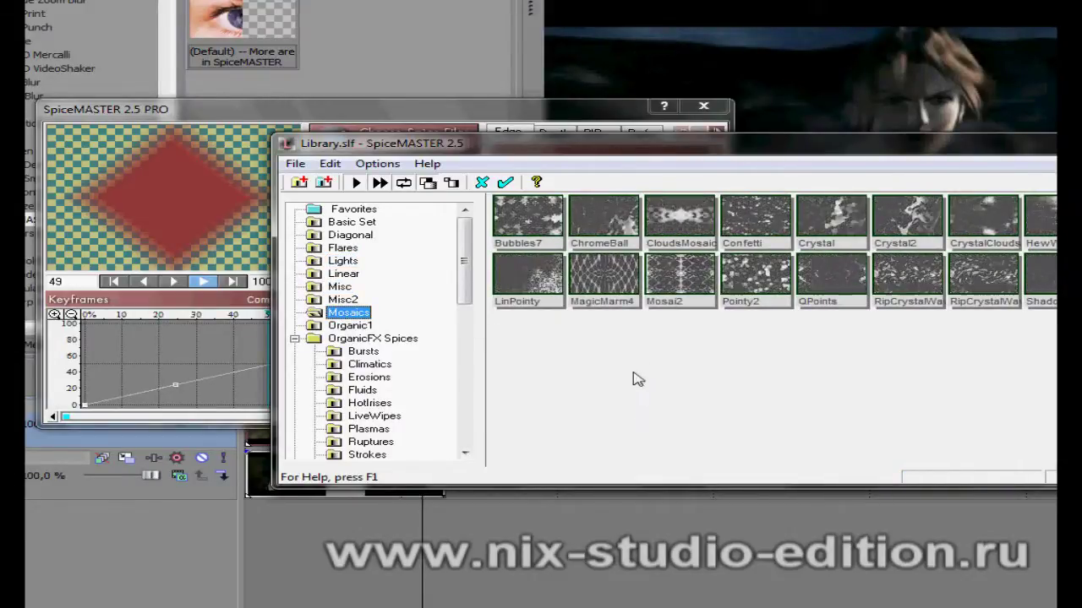
{"action": "left_click", "coordinate": [353, 326]}
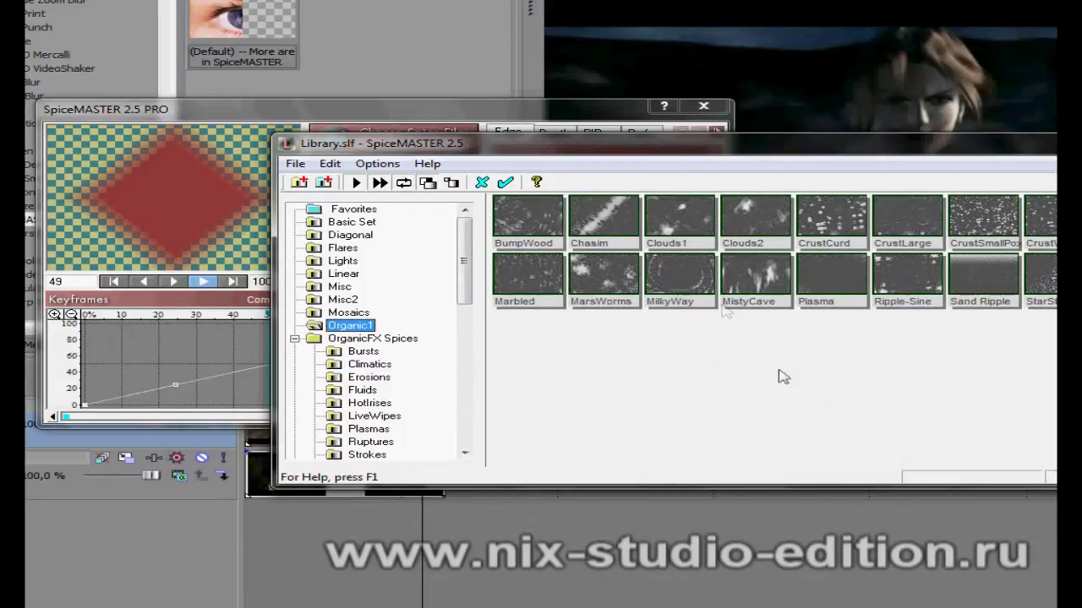
{"action": "double_click", "coordinate": [690, 230]}
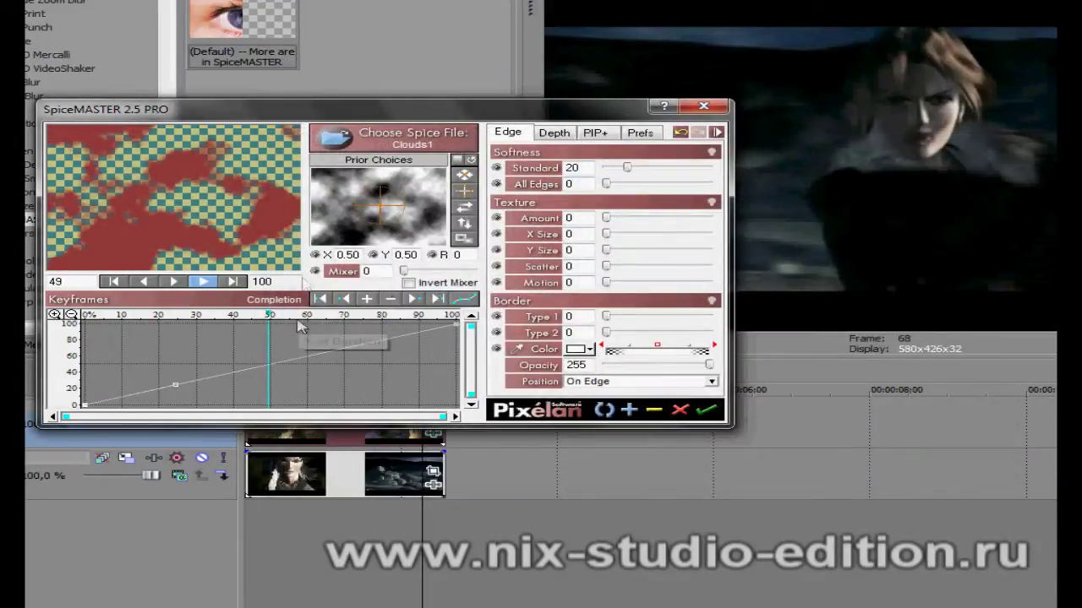
Step: Preview the Clouds1 transition at about 70%, 95% and 82% completion, then apply it
{"action": "left_click", "coordinate": [342, 317]}
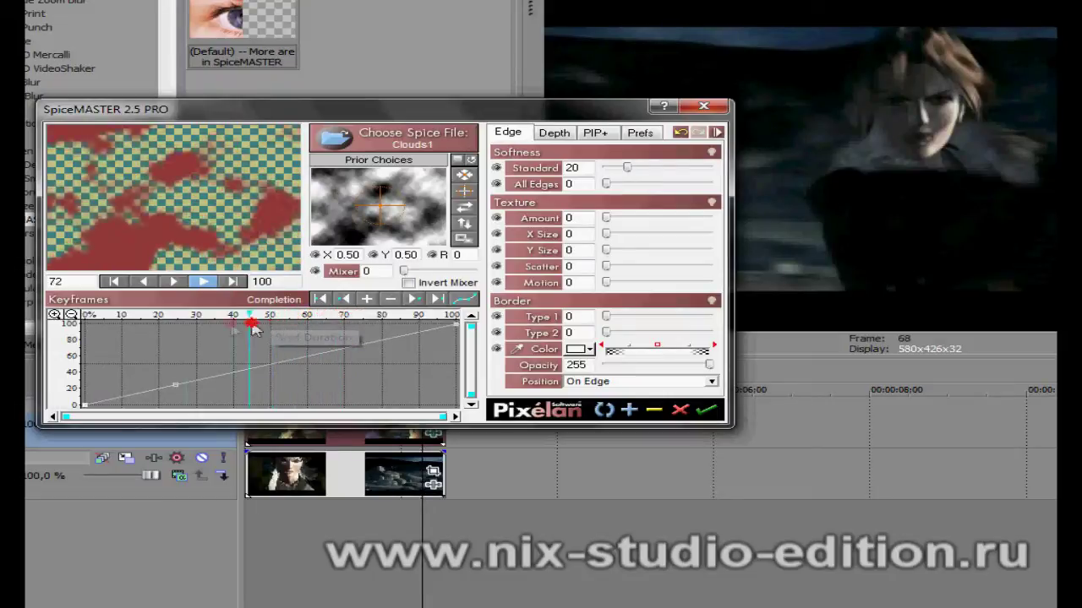
{"action": "left_click", "coordinate": [435, 329]}
{"action": "mouse_move", "coordinate": [438, 335]}
{"action": "left_mouse_down"}
{"action": "mouse_move", "coordinate": [237, 352]}
{"action": "mouse_move", "coordinate": [400, 355]}
{"action": "mouse_move", "coordinate": [148, 365]}
{"action": "mouse_move", "coordinate": [366, 361]}
{"action": "mouse_move", "coordinate": [196, 370]}
{"action": "mouse_move", "coordinate": [356, 365]}
{"action": "left_mouse_up"}
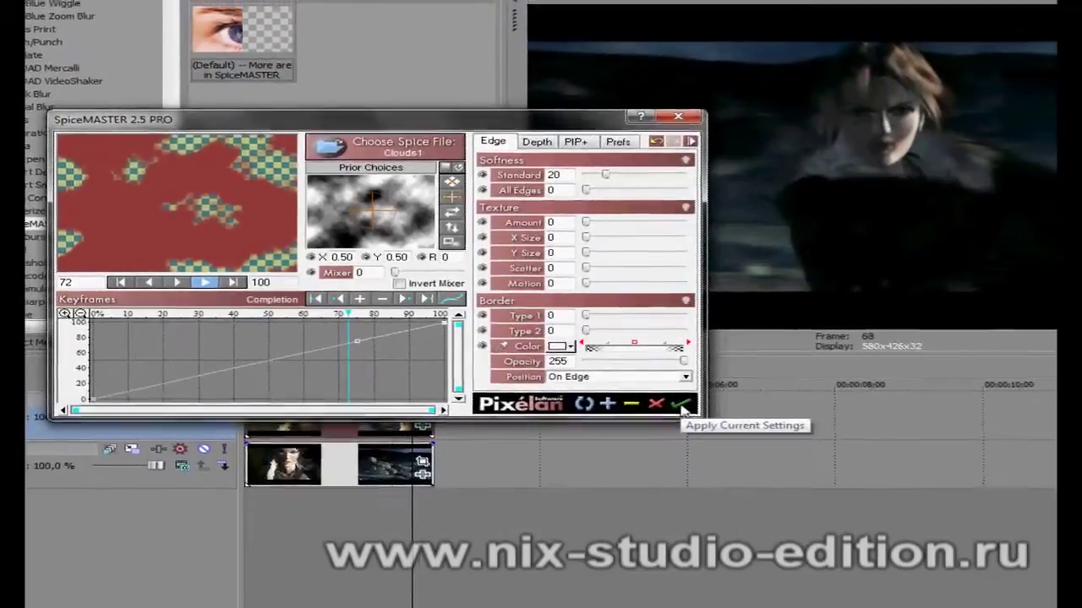
{"action": "left_click", "coordinate": [667, 403]}
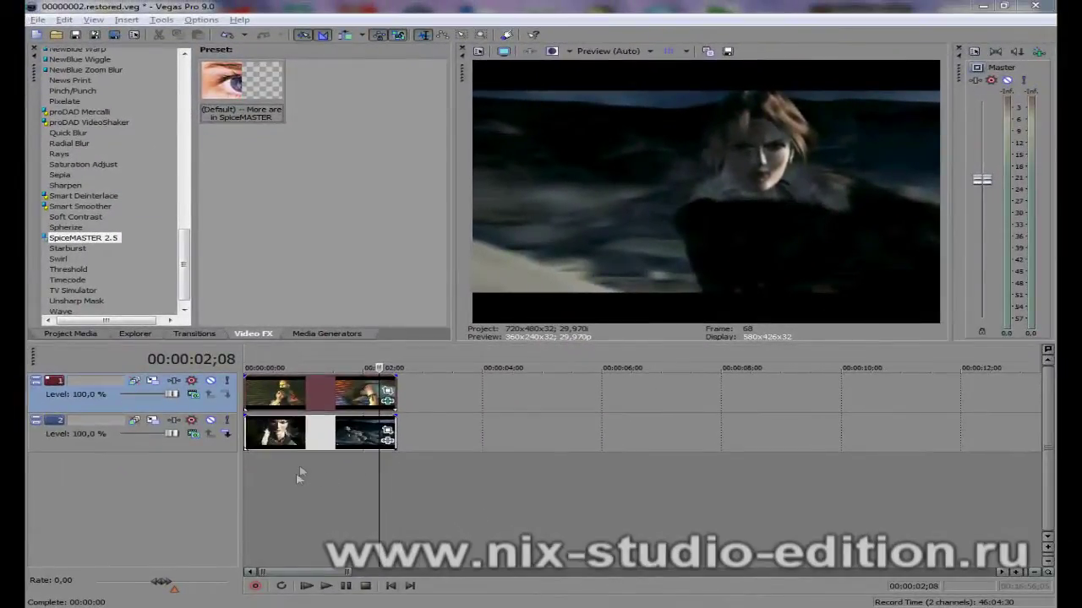
Step: Enlarge the preview and scrub the cloud transition through 00:00:01;15, 00:00:01;22 and 00:00:02;01
{"action": "left_click", "coordinate": [278, 473]}
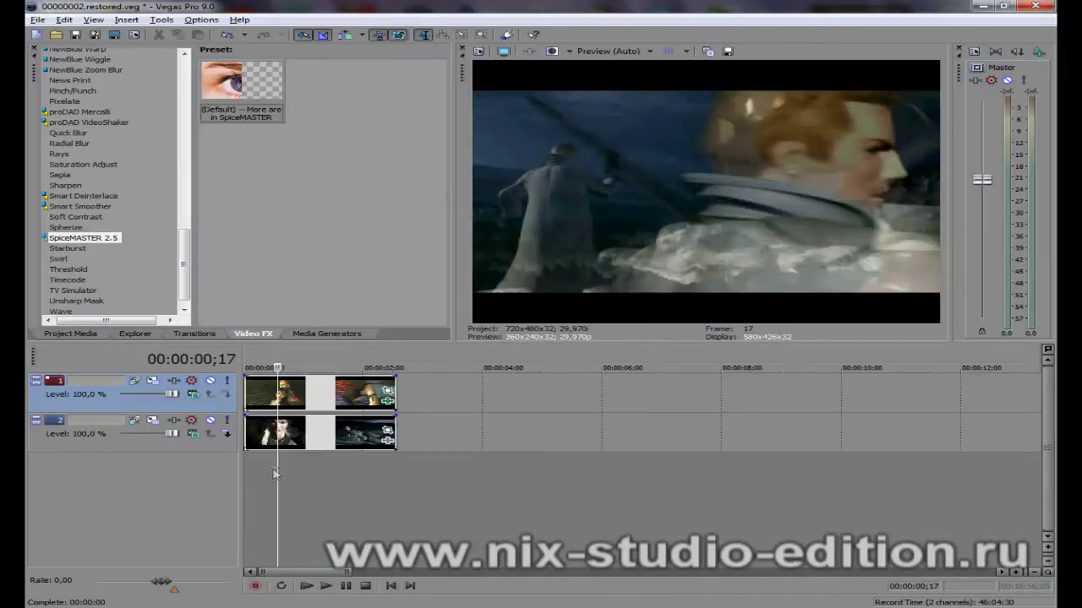
{"action": "left_click_drag", "start_coordinate": [278, 467], "coordinate": [334, 470]}
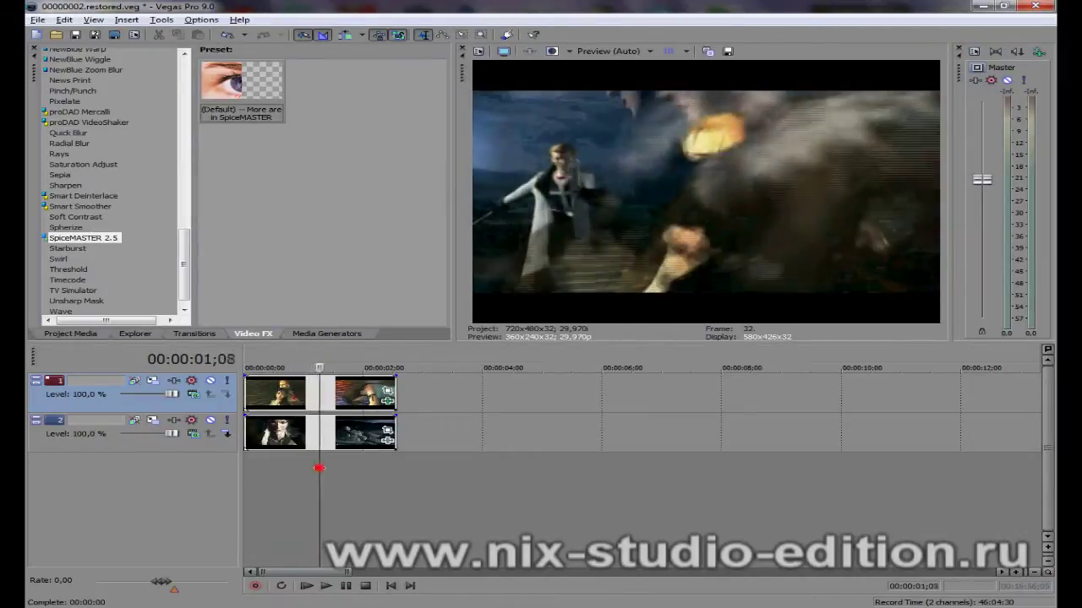
{"action": "left_click_drag", "start_coordinate": [334, 470], "coordinate": [346, 470]}
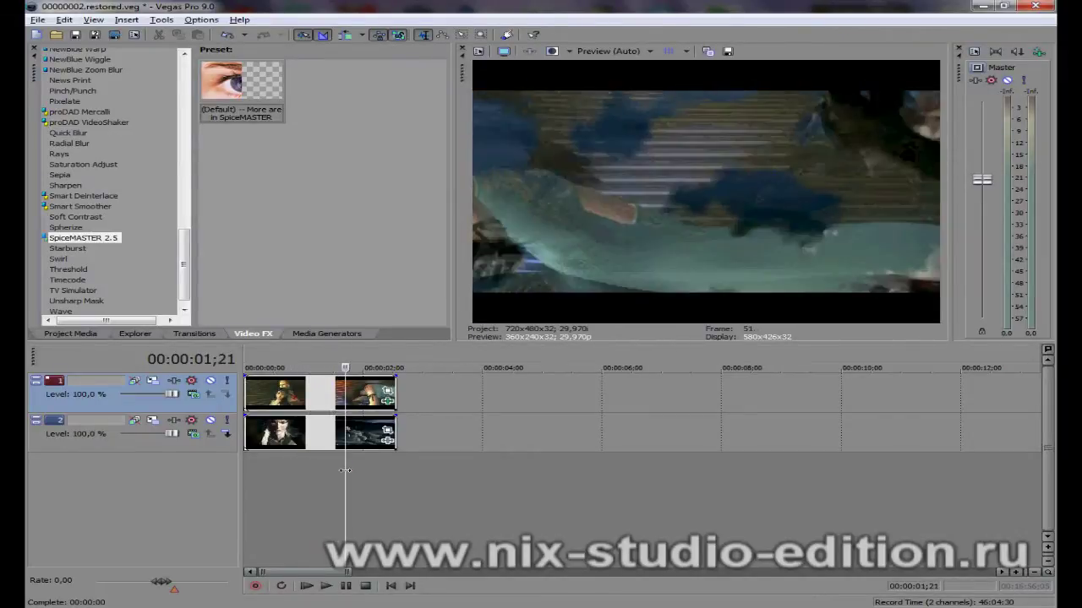
{"action": "left_click_drag", "start_coordinate": [345, 507], "coordinate": [294, 507]}
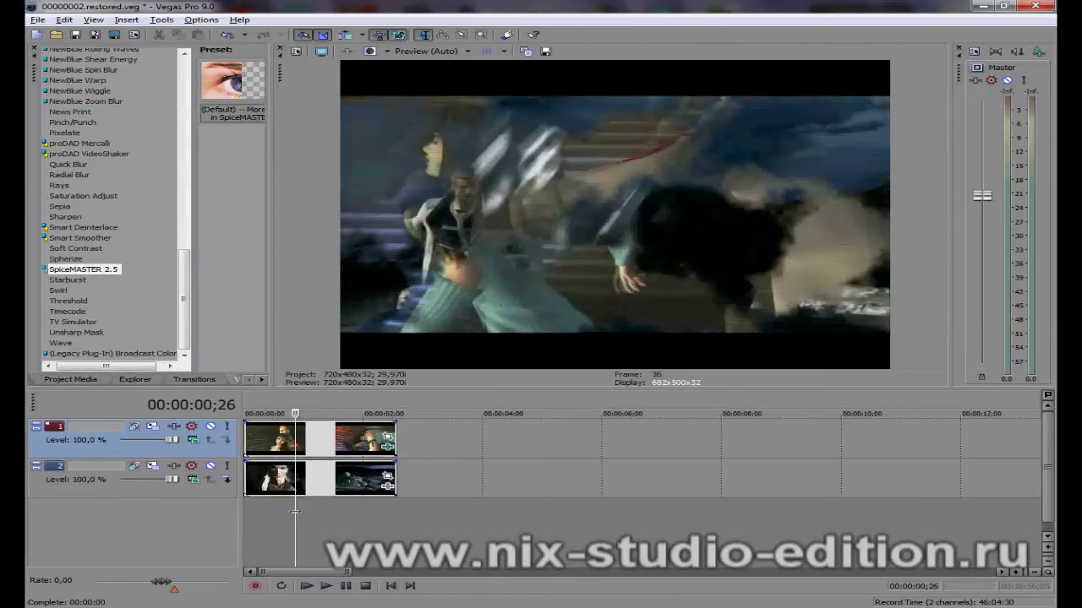
{"action": "left_click", "coordinate": [348, 517]}
{"action": "left_click", "coordinate": [365, 517]}
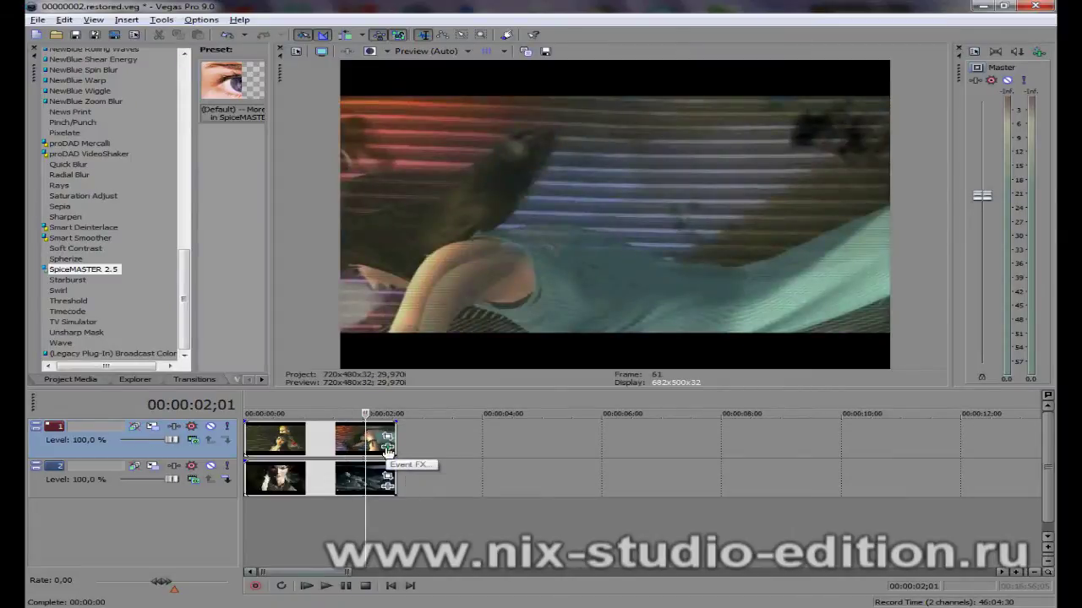
Step: Reopen the SpiceMASTER editor at 00:00:02;08 and bring up the shadow, glow and bevel settings
{"action": "left_click", "coordinate": [387, 447]}
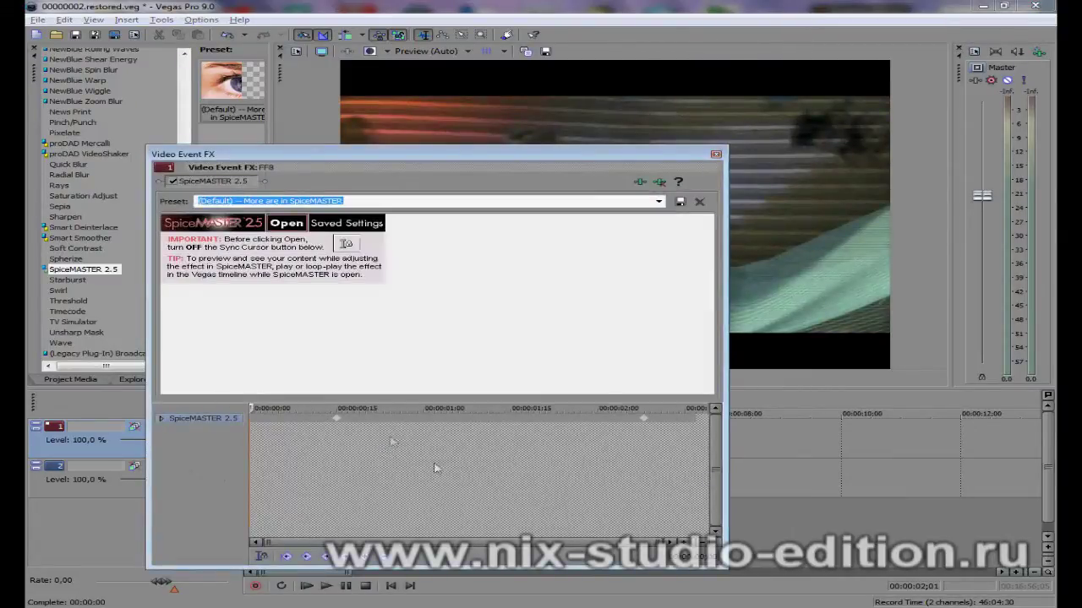
{"action": "left_click", "coordinate": [644, 418]}
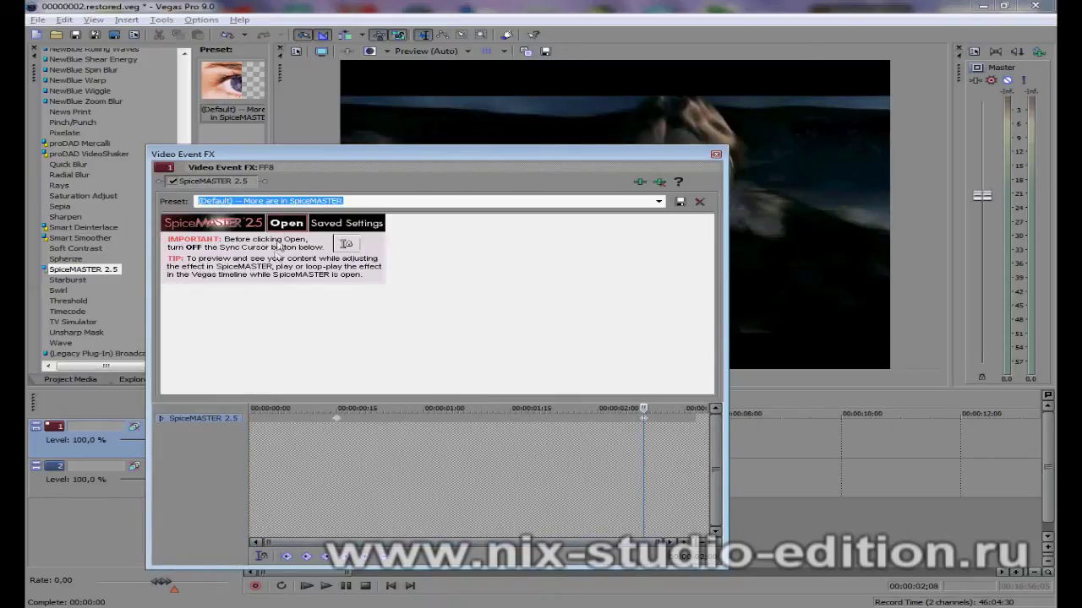
{"action": "left_click", "coordinate": [286, 223]}
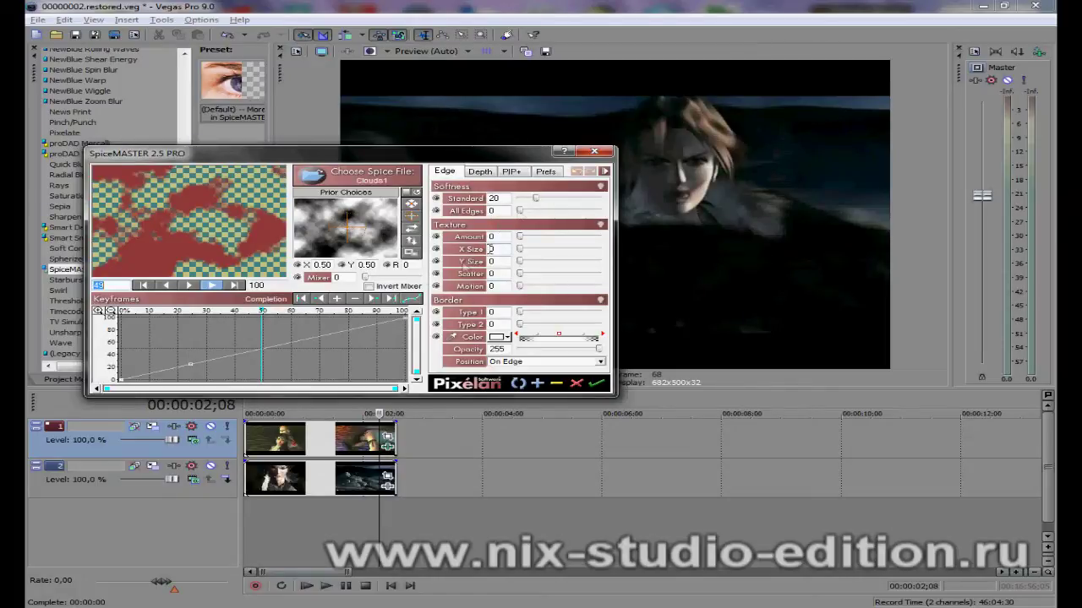
{"action": "left_click", "coordinate": [493, 177]}
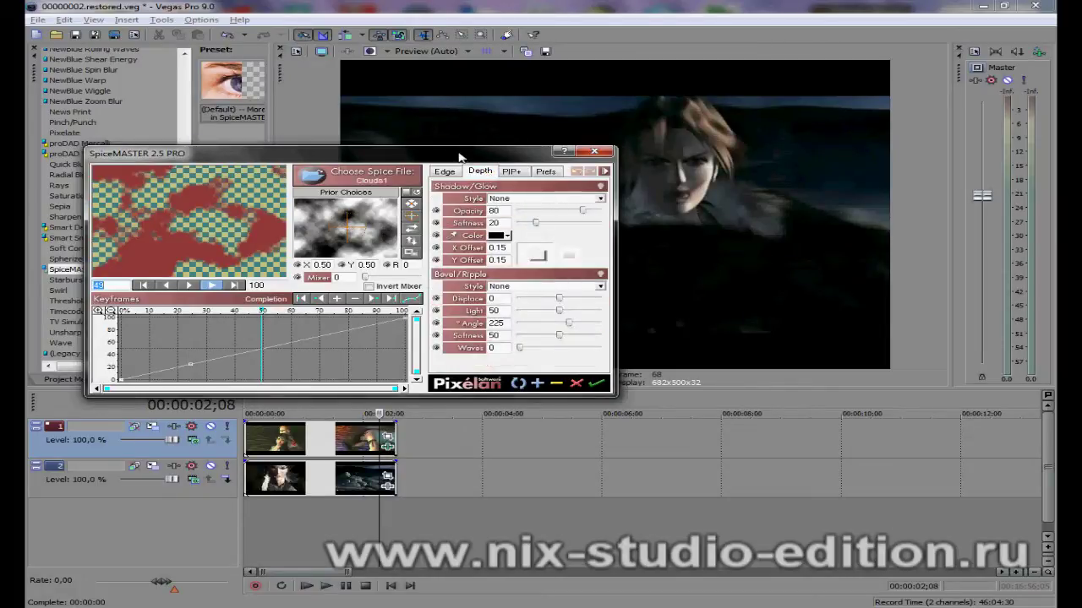
{"action": "left_click_drag", "start_coordinate": [460, 157], "coordinate": [447, 250]}
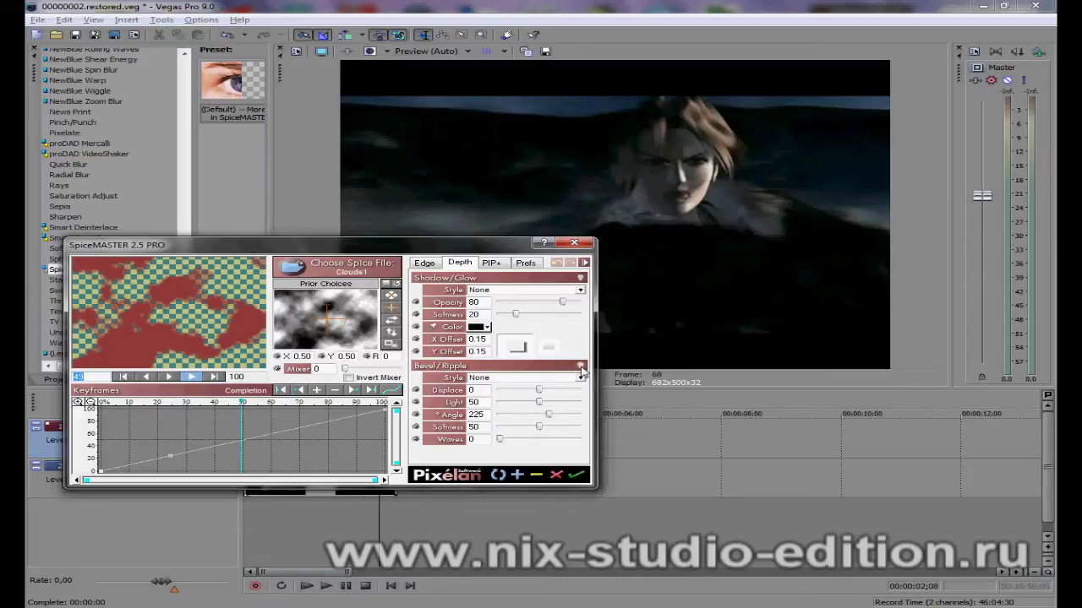
Step: Give the transition edges a Pillow 2 bevel, apply it, and open the first clip's Pan/Crop settings
{"action": "left_click", "coordinate": [581, 372]}
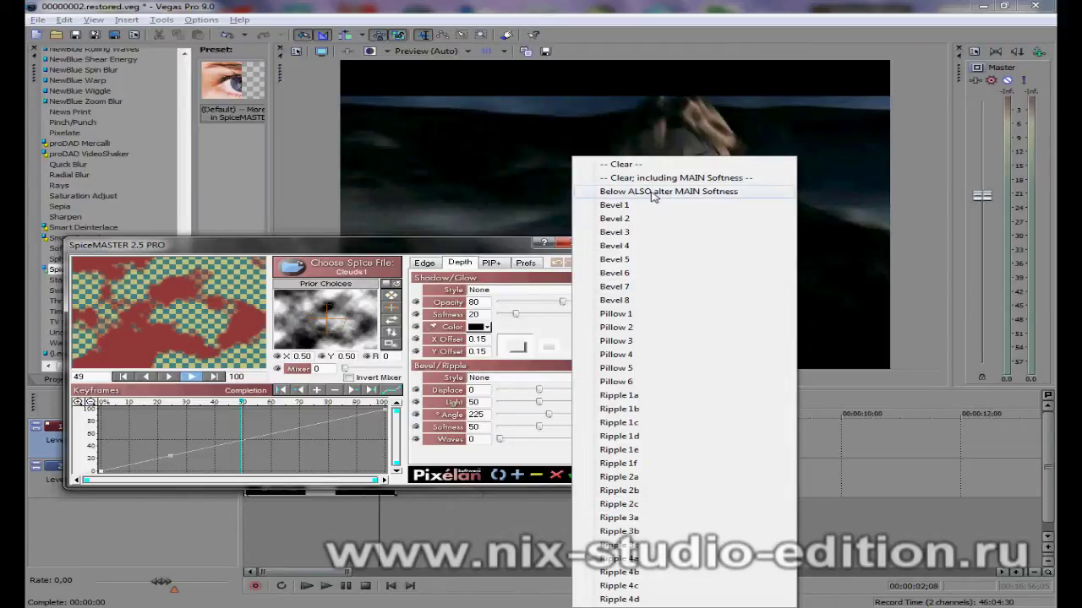
{"action": "left_click", "coordinate": [637, 329]}
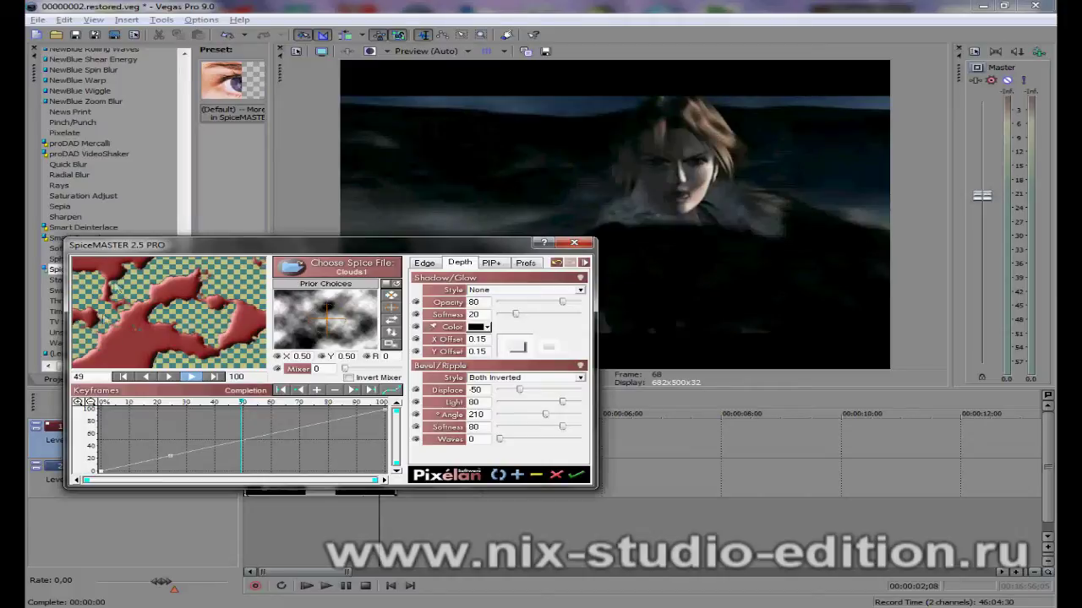
{"action": "left_click", "coordinate": [581, 478]}
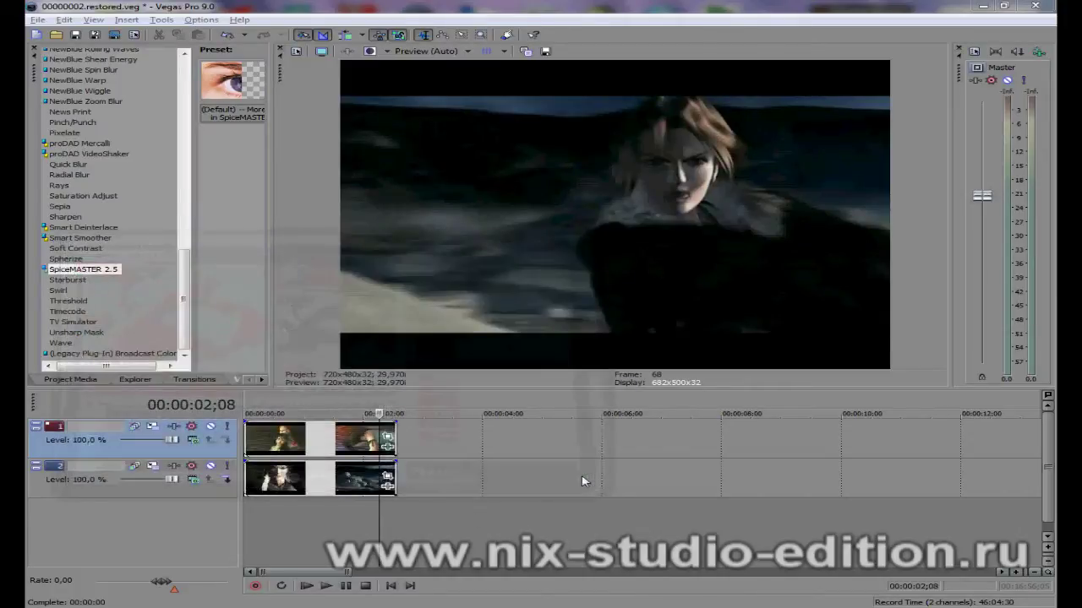
{"action": "left_click", "coordinate": [339, 510]}
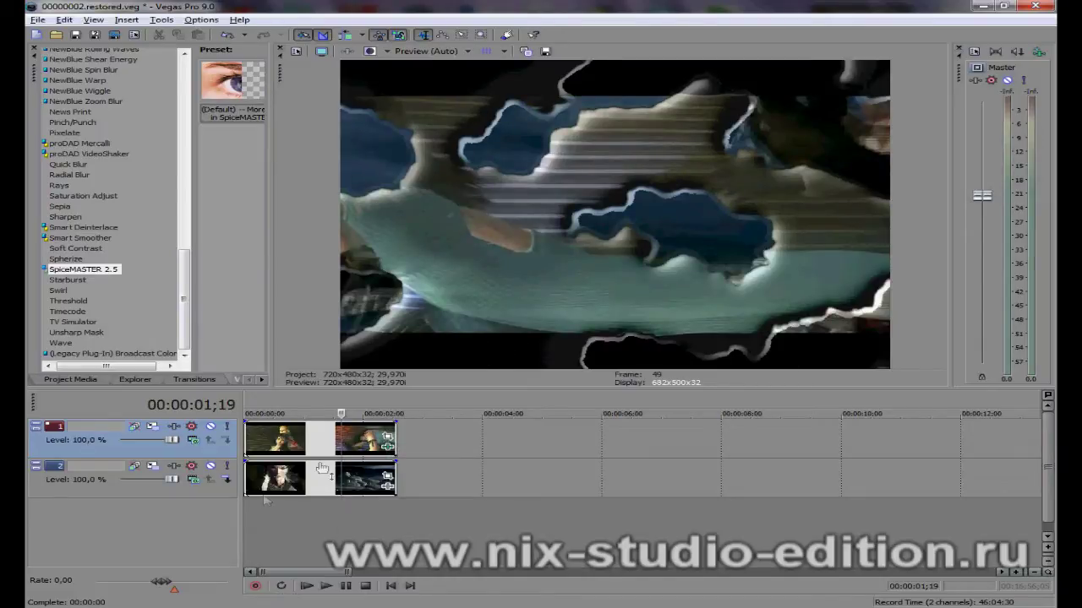
{"action": "left_click", "coordinate": [390, 438]}
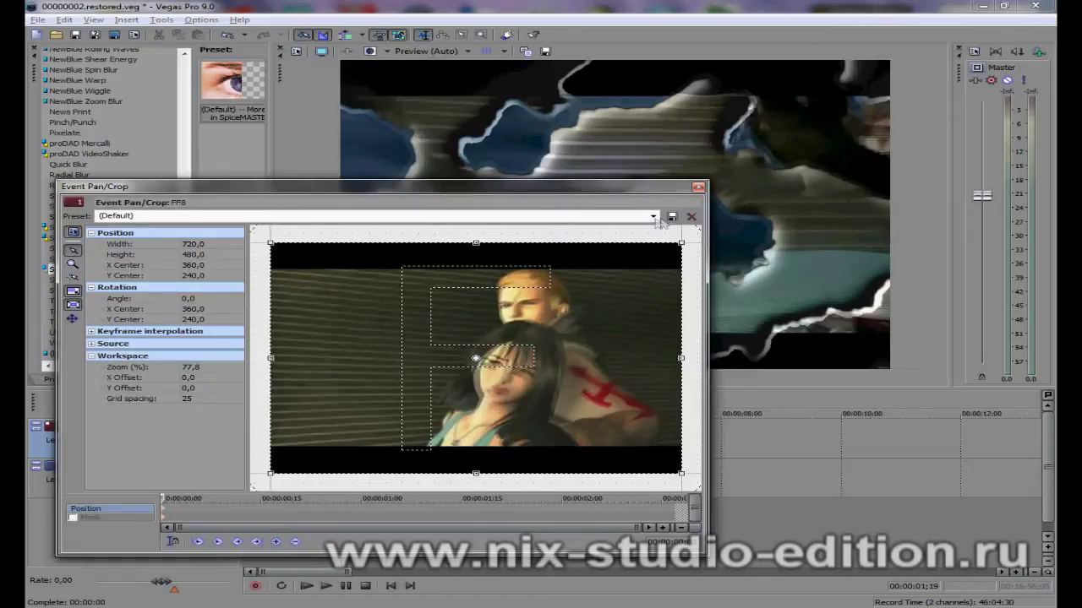
Step: Apply the 16:9 Widescreen TV pan/crop preset to both clips, then open the first clip's Event FX
{"action": "left_click", "coordinate": [653, 217]}
{"action": "left_click", "coordinate": [599, 254]}
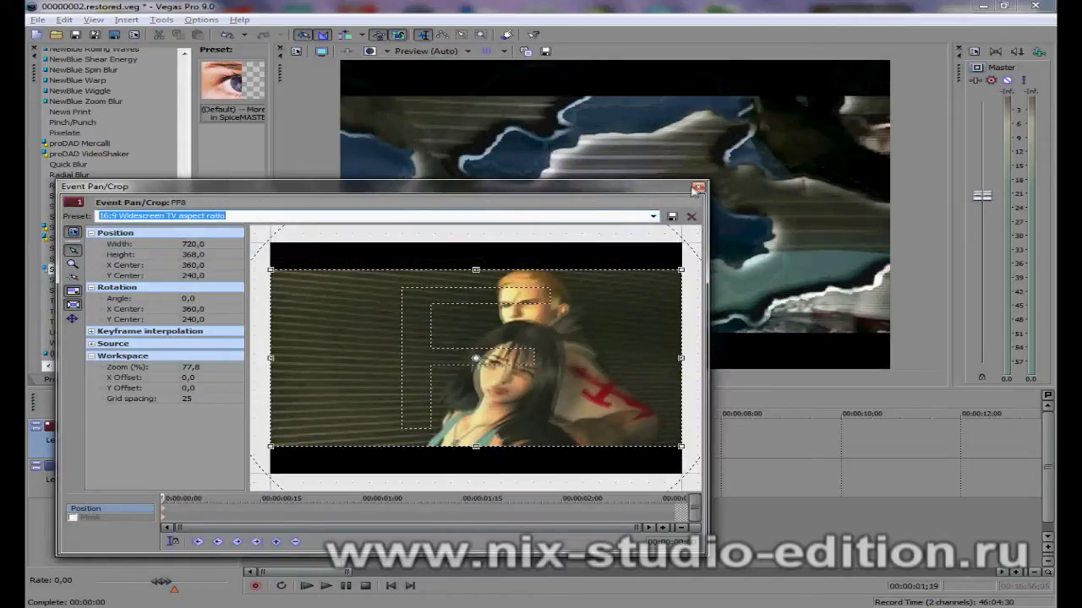
{"action": "left_click", "coordinate": [698, 187]}
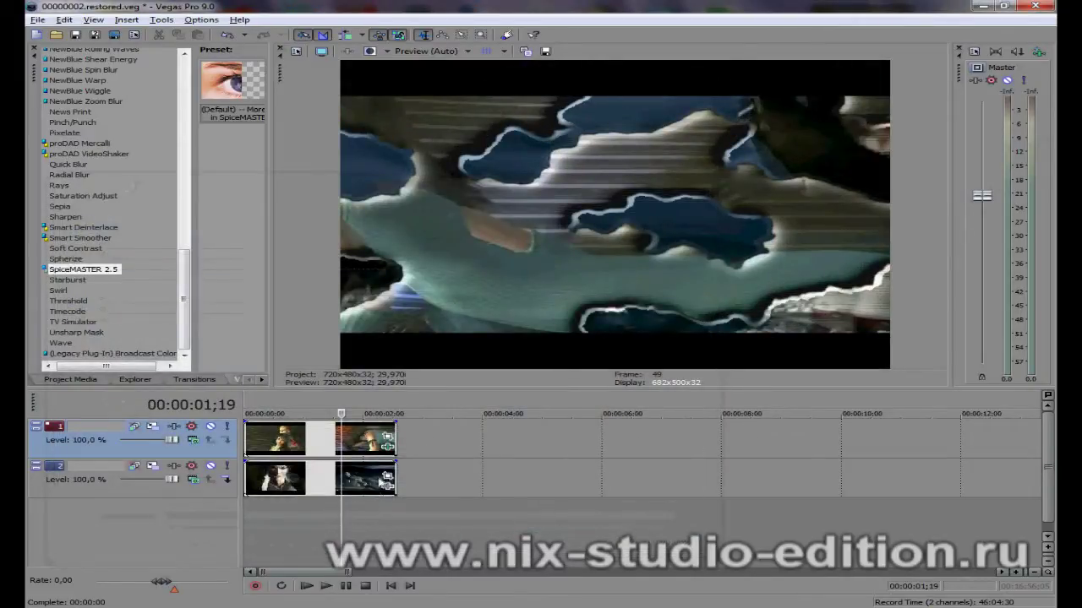
{"action": "left_click", "coordinate": [389, 477]}
{"action": "left_click", "coordinate": [653, 217]}
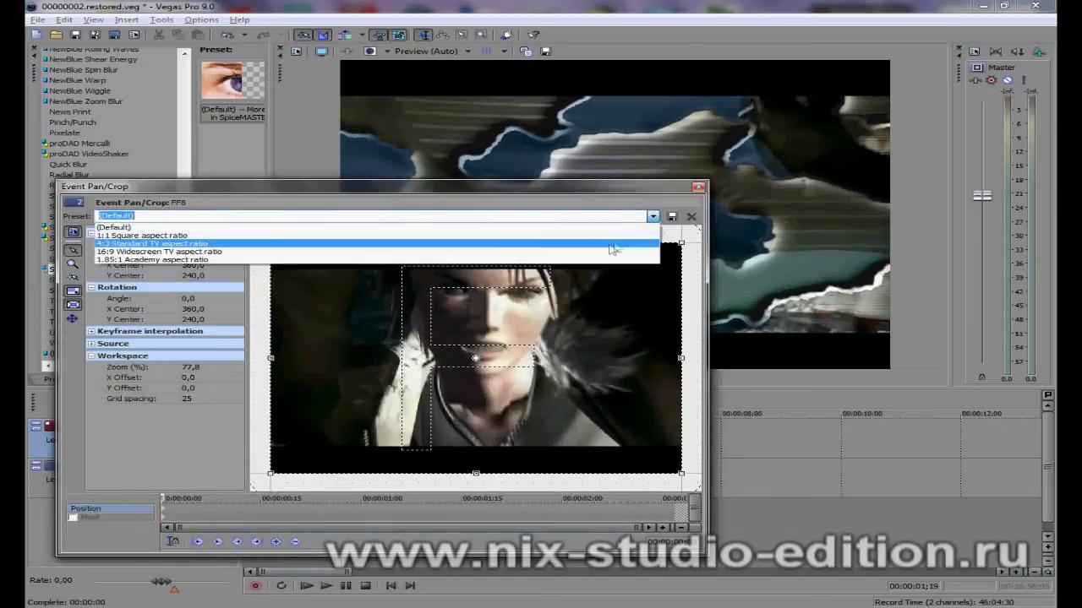
{"action": "left_click", "coordinate": [596, 251]}
{"action": "left_click", "coordinate": [698, 187]}
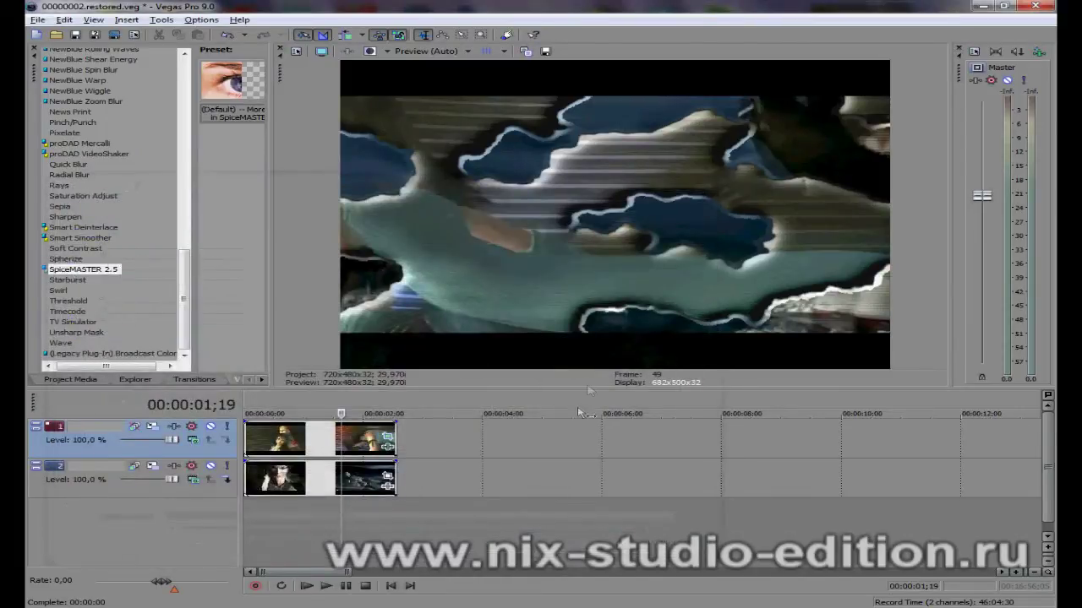
{"action": "left_click", "coordinate": [330, 467]}
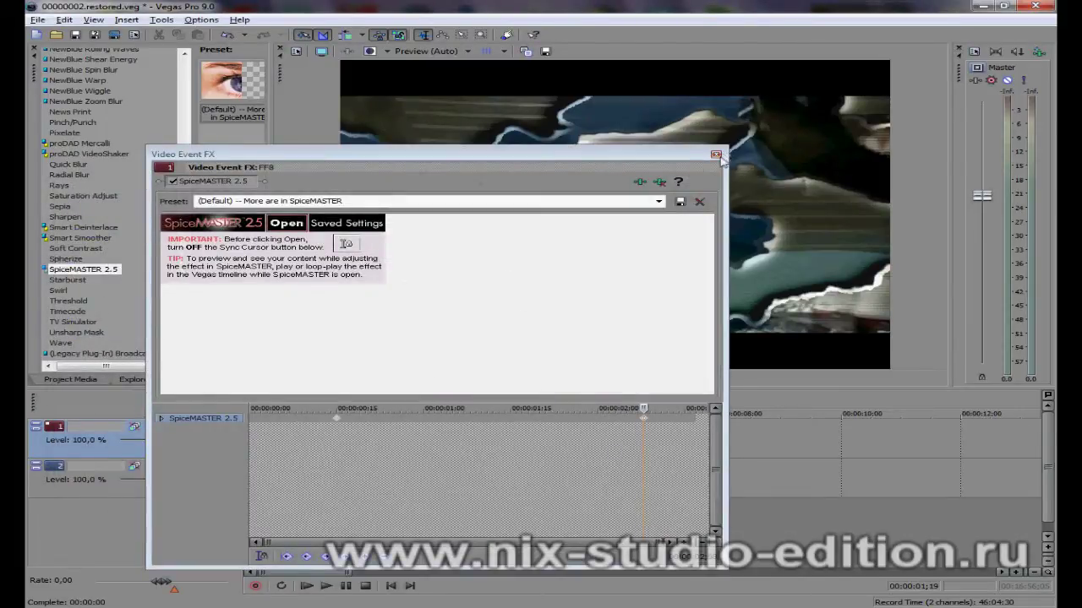
{"action": "left_click", "coordinate": [716, 156]}
{"action": "left_click", "coordinate": [369, 511]}
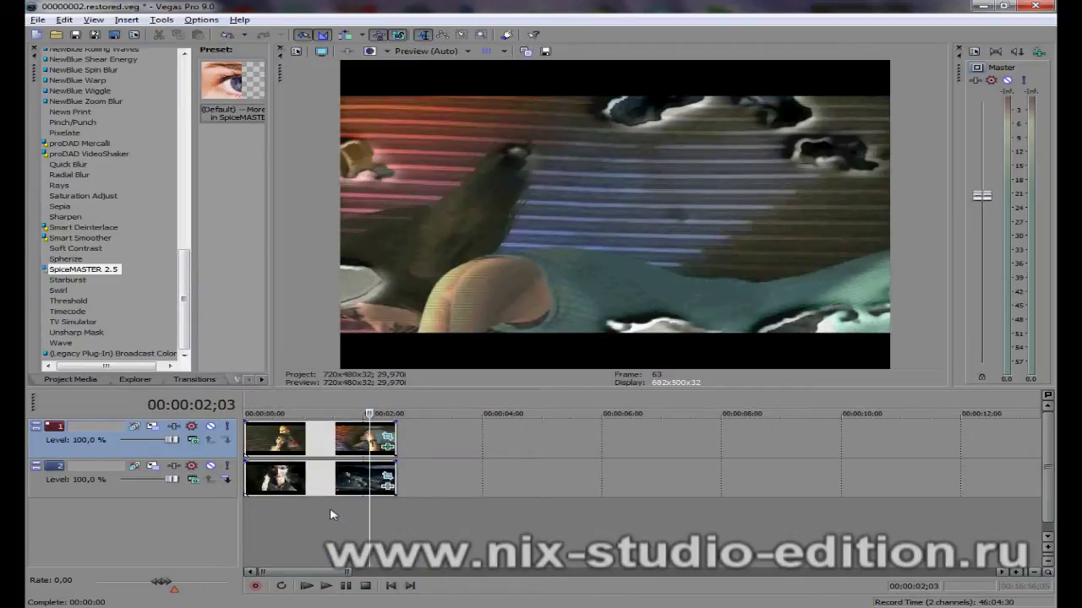
{"action": "left_click", "coordinate": [333, 522]}
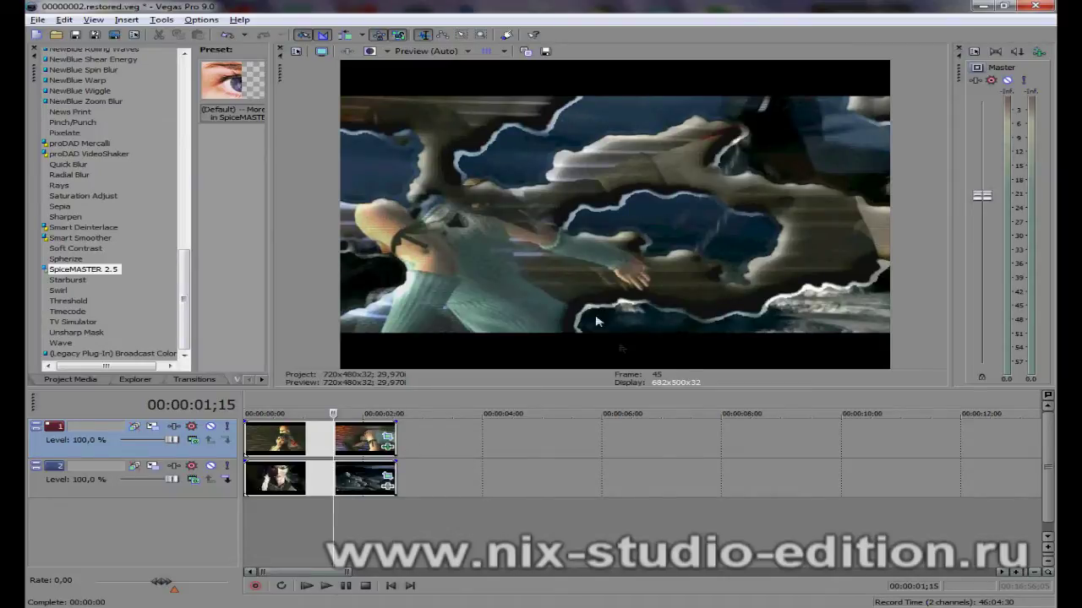
{"action": "left_click", "coordinate": [387, 446]}
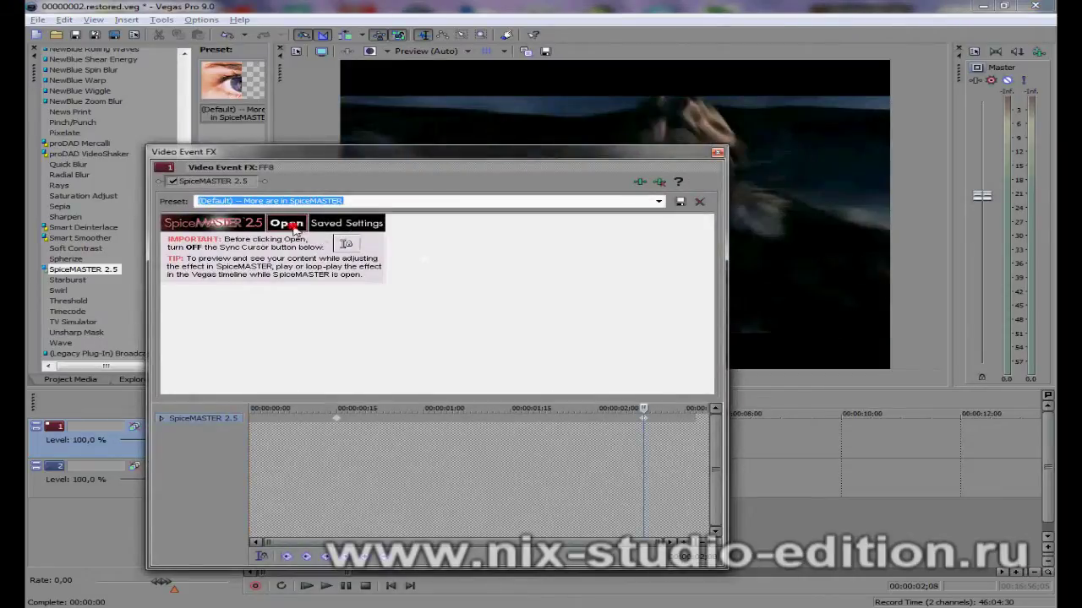
Step: Apply the Multicolor 3 Radiant border preset, with Type 1 and 2 at 20, to the cloud transition
{"action": "left_click", "coordinate": [286, 223]}
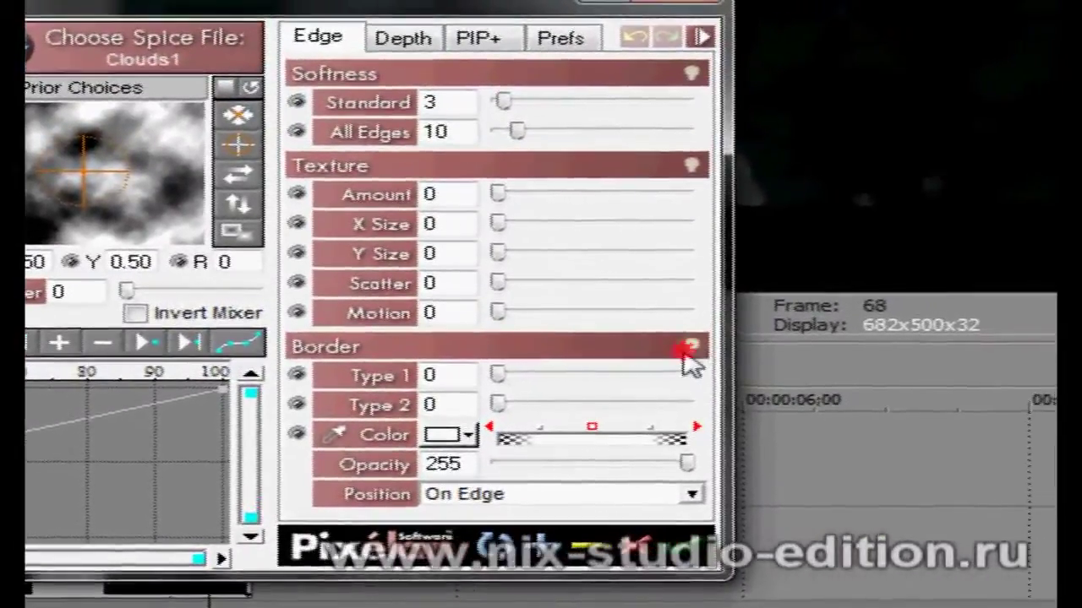
{"action": "left_click", "coordinate": [759, 343]}
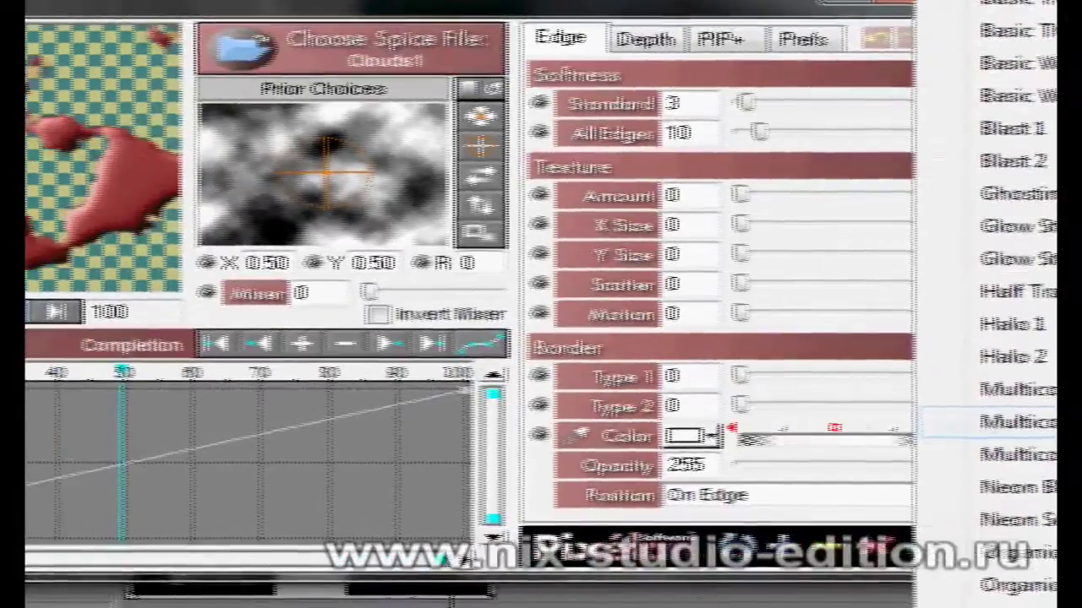
{"action": "left_click", "coordinate": [803, 427]}
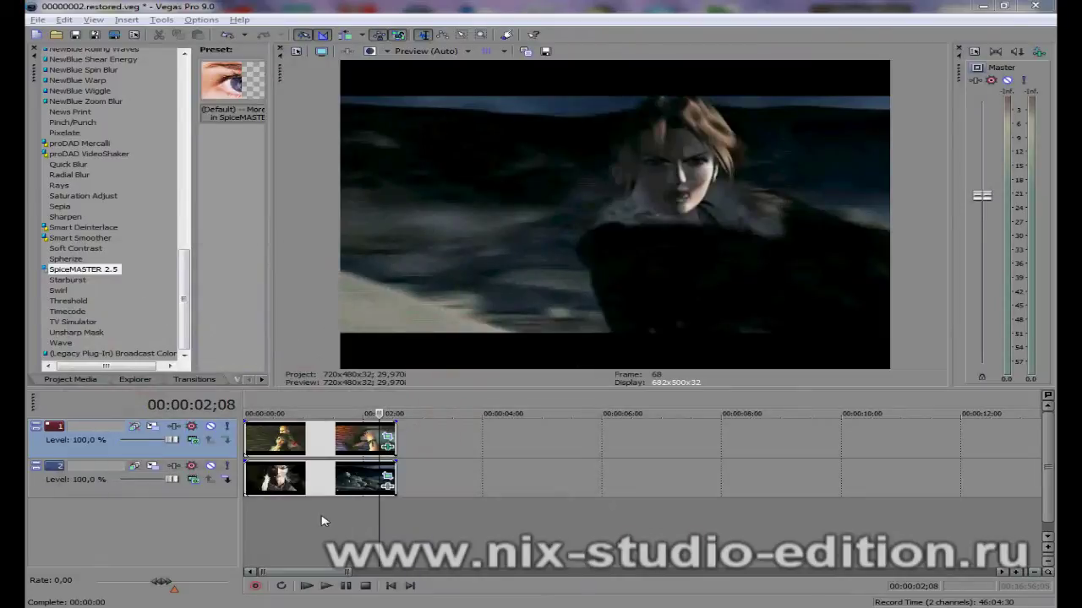
Step: Scrub through the red-bordered cloud transition, then reopen SpiceMASTER 2.5 PRO from the clip's Event FX
{"action": "left_click", "coordinate": [323, 519]}
{"action": "left_click", "coordinate": [346, 529]}
{"action": "left_click_drag", "start_coordinate": [345, 531], "coordinate": [325, 519]}
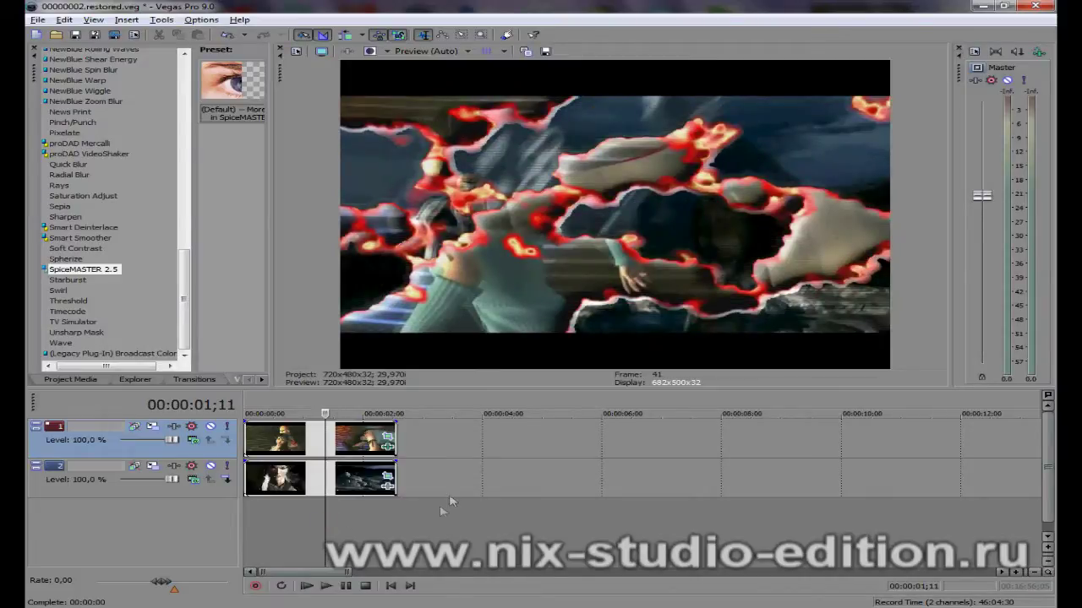
{"action": "left_click", "coordinate": [387, 445]}
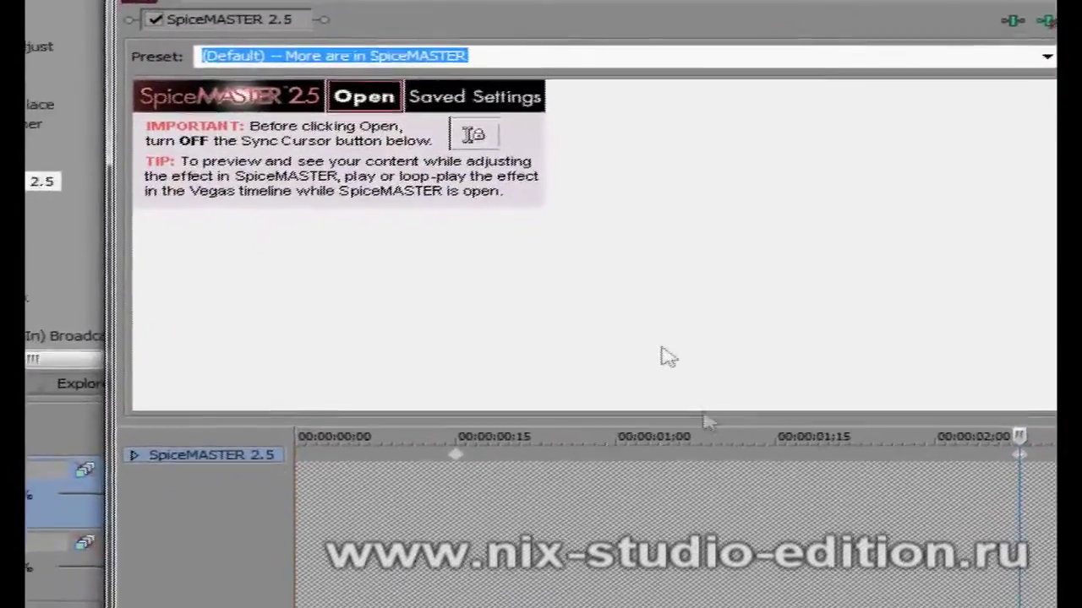
{"action": "left_click", "coordinate": [340, 107]}
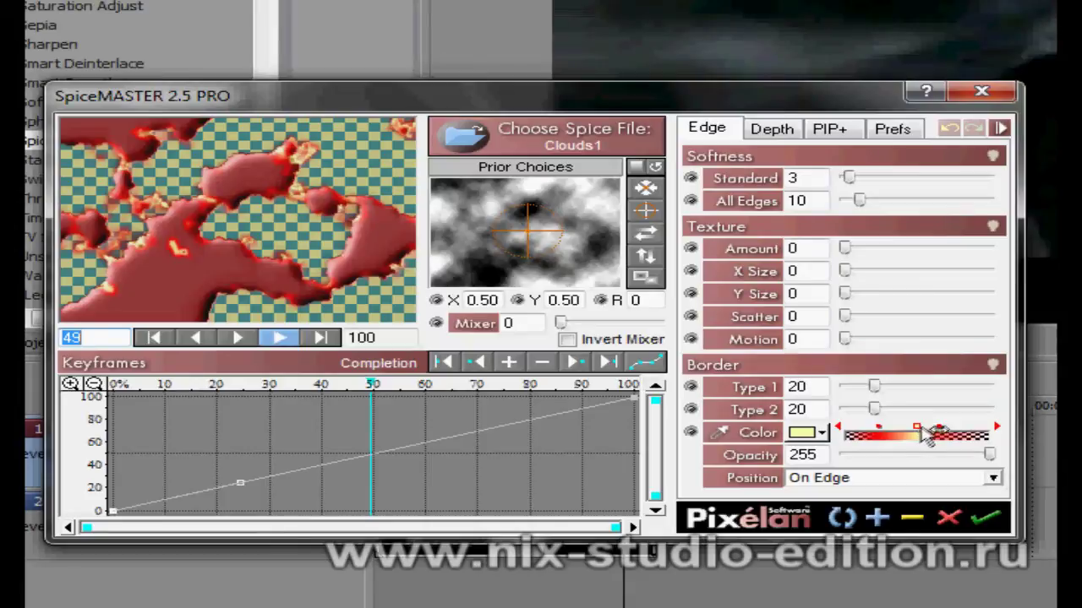
Step: Recolour the first Border Color gradient marker, trying black and then a lighter shade
{"action": "left_click", "coordinate": [883, 433]}
{"action": "left_click", "coordinate": [814, 435]}
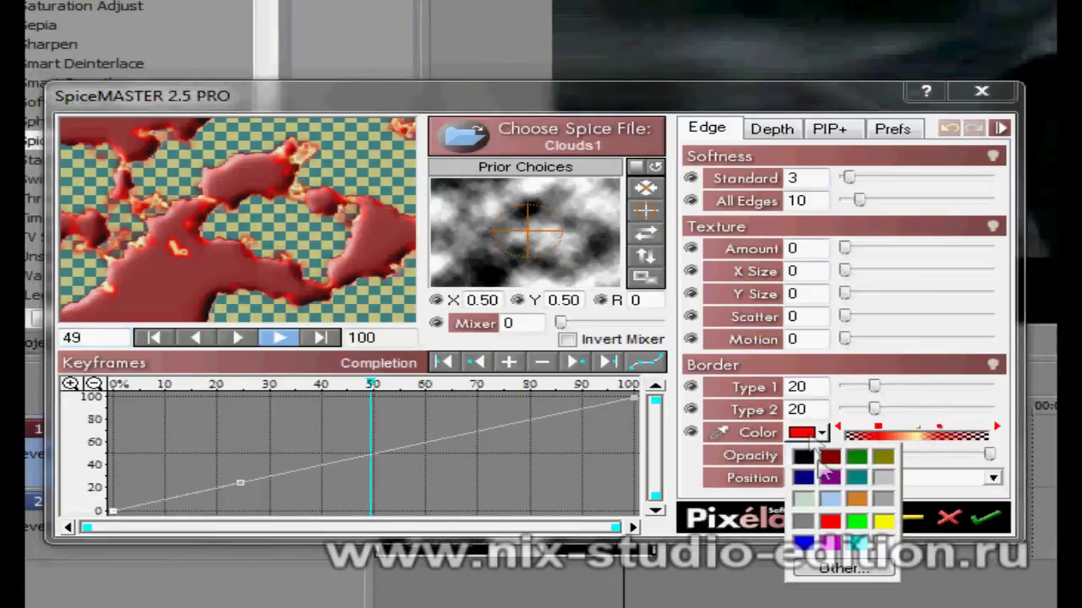
{"action": "left_click", "coordinate": [803, 457]}
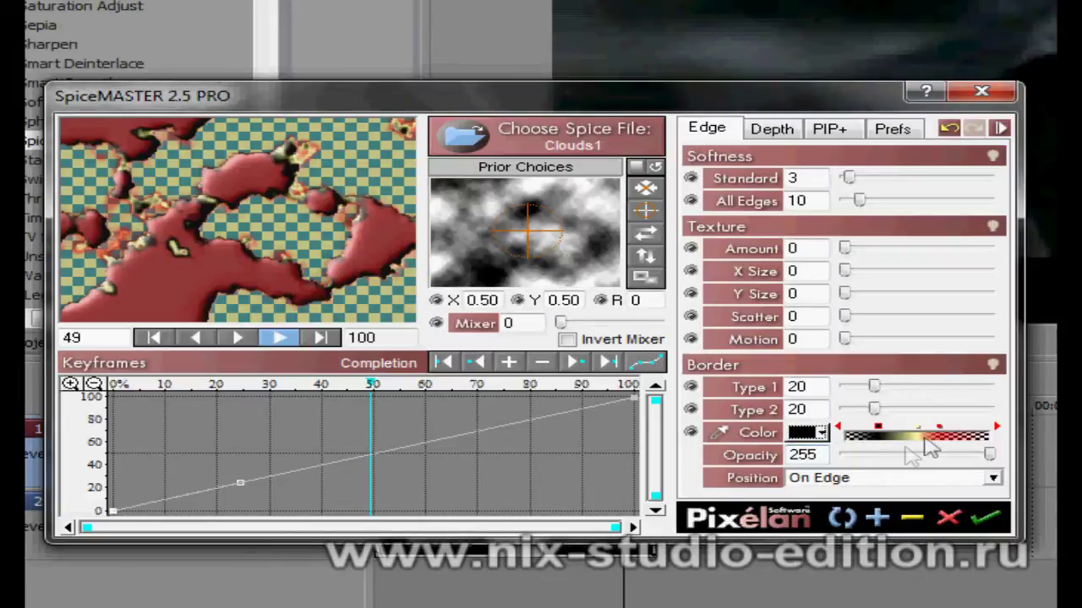
{"action": "left_click", "coordinate": [820, 433]}
{"action": "left_click", "coordinate": [863, 523]}
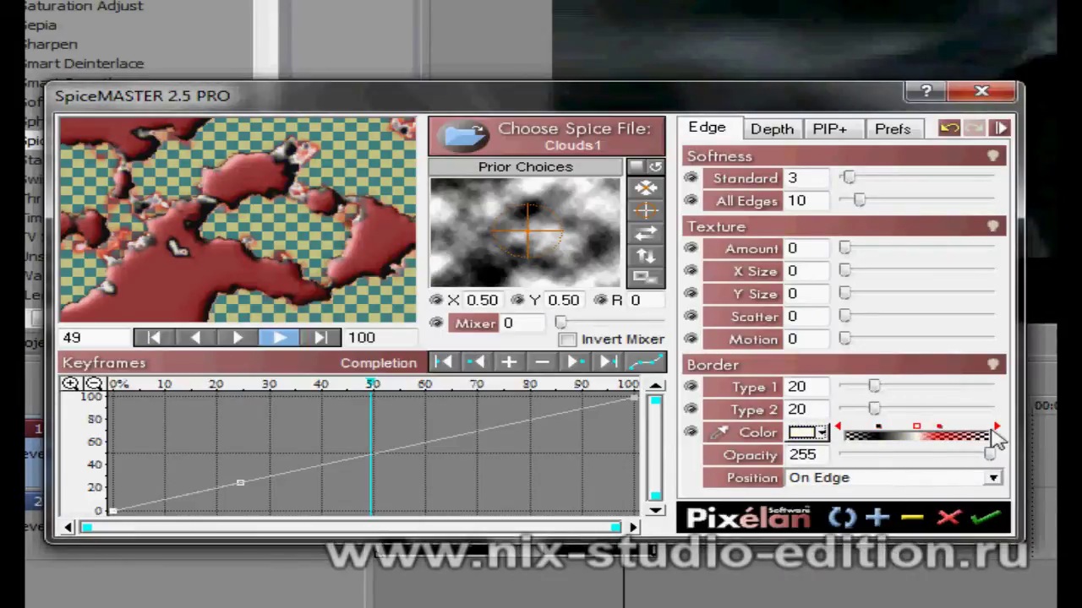
Step: Change the red border gradient marker to blue and widen the Type 1 border
{"action": "left_click", "coordinate": [939, 427]}
{"action": "left_click", "coordinate": [821, 433]}
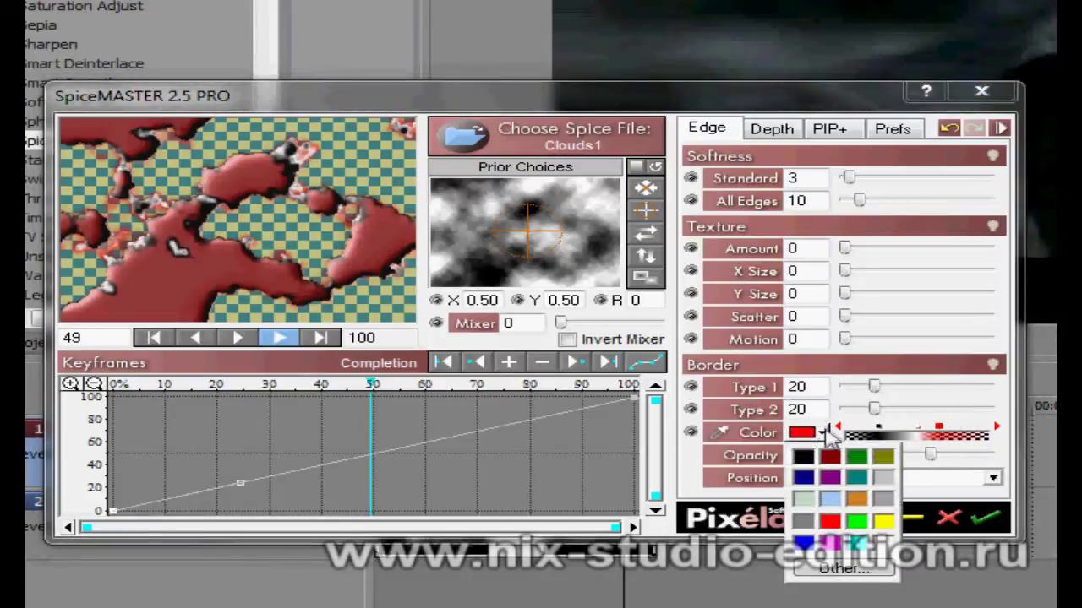
{"action": "left_click", "coordinate": [811, 528]}
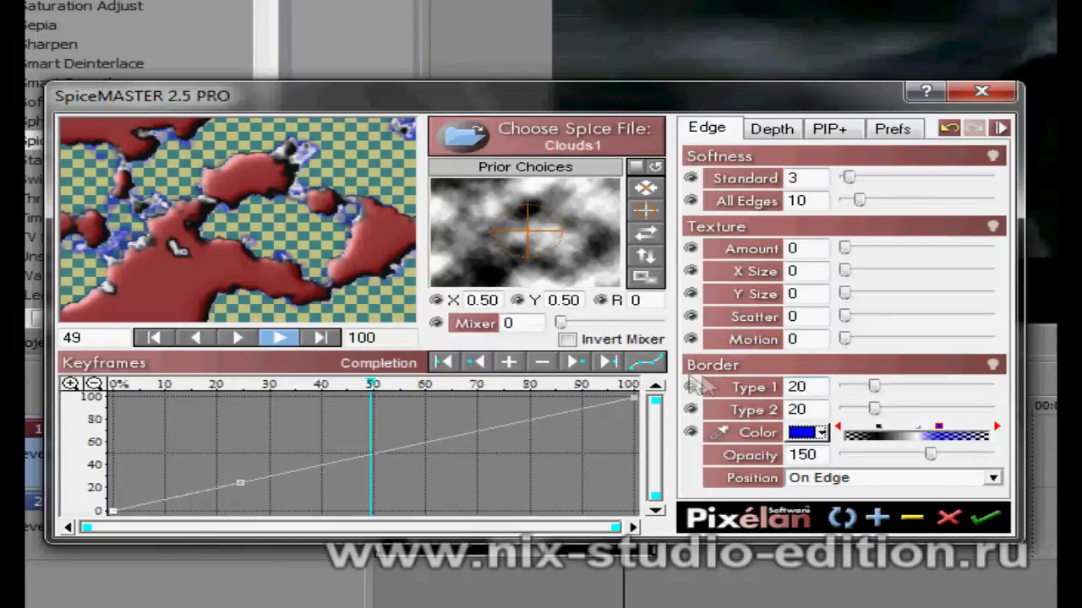
{"action": "mouse_move", "coordinate": [874, 389]}
{"action": "left_mouse_down"}
{"action": "mouse_move", "coordinate": [923, 399]}
{"action": "mouse_move", "coordinate": [836, 398]}
{"action": "mouse_move", "coordinate": [942, 423]}
{"action": "left_mouse_up"}
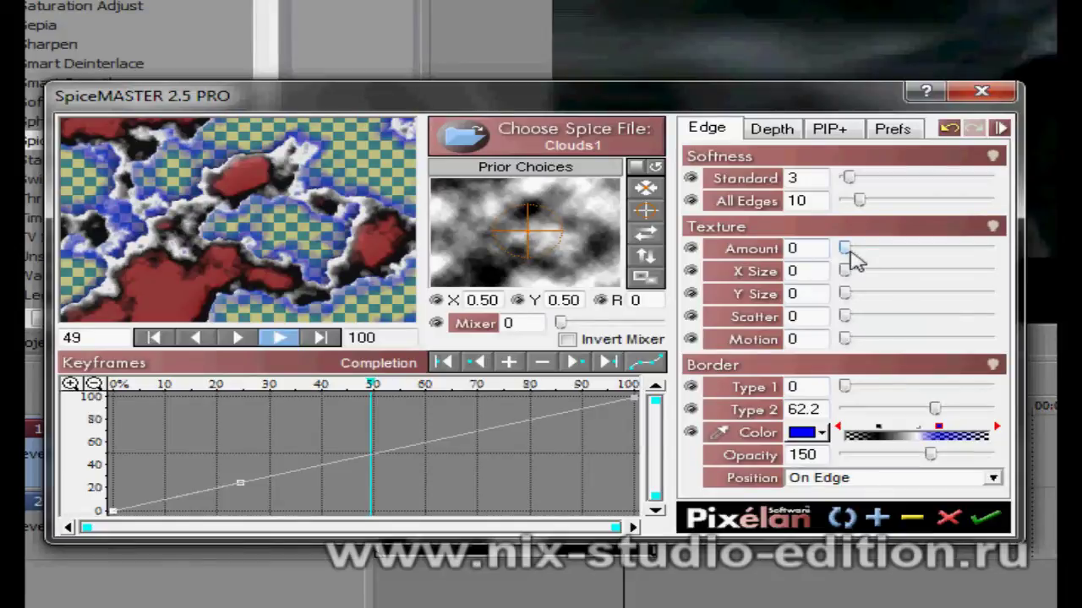
Step: Try several Texture presets on the edges, then reset all texture values to 0
{"action": "left_click", "coordinate": [993, 228]}
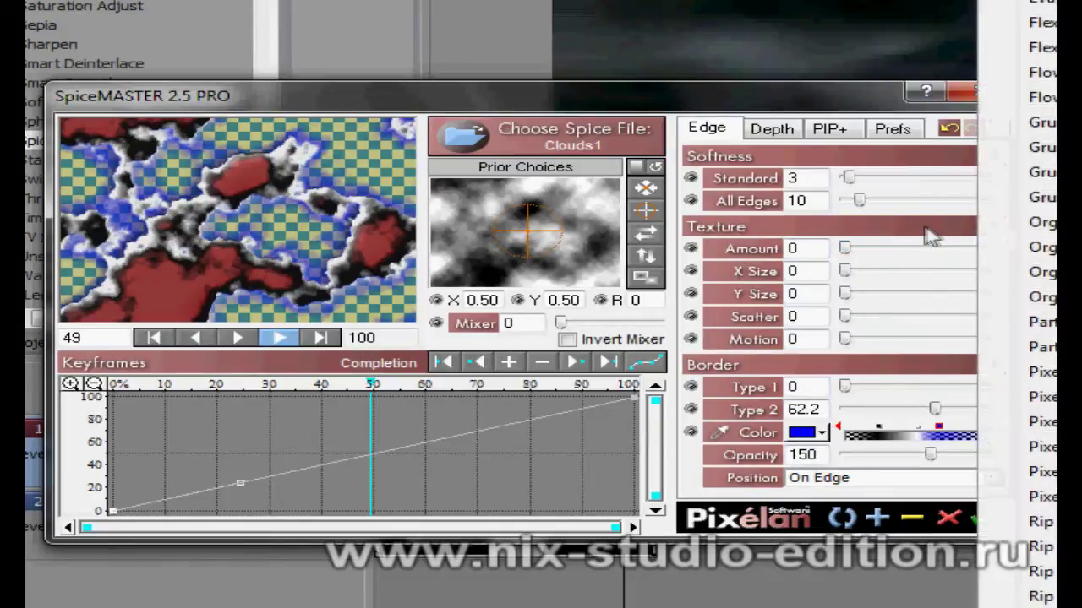
{"action": "left_click", "coordinate": [1027, 232]}
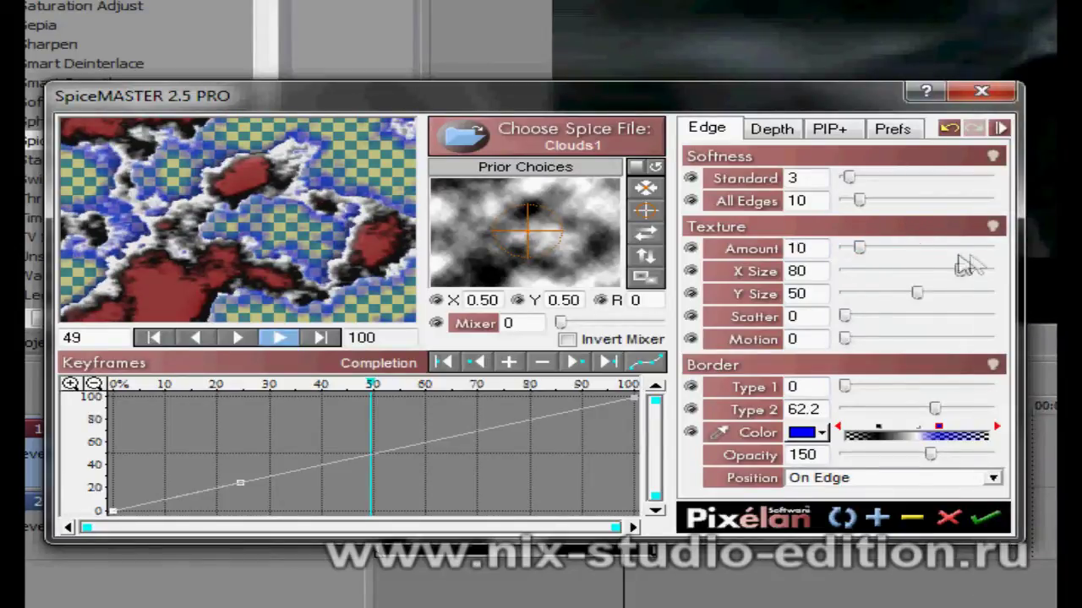
{"action": "left_click", "coordinate": [993, 229]}
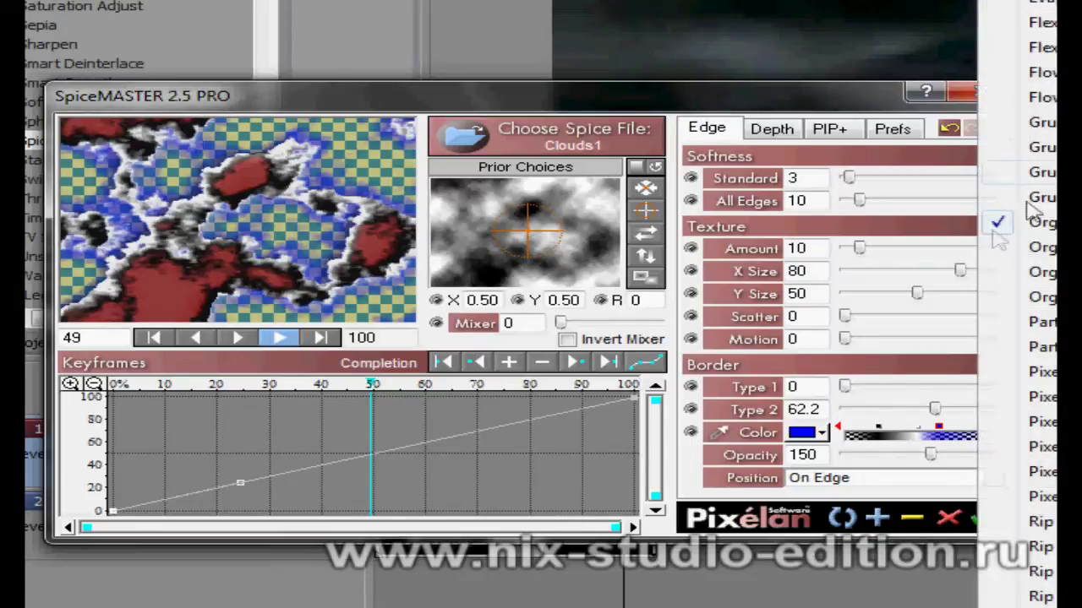
{"action": "left_click", "coordinate": [1037, 104]}
{"action": "left_click", "coordinate": [995, 228]}
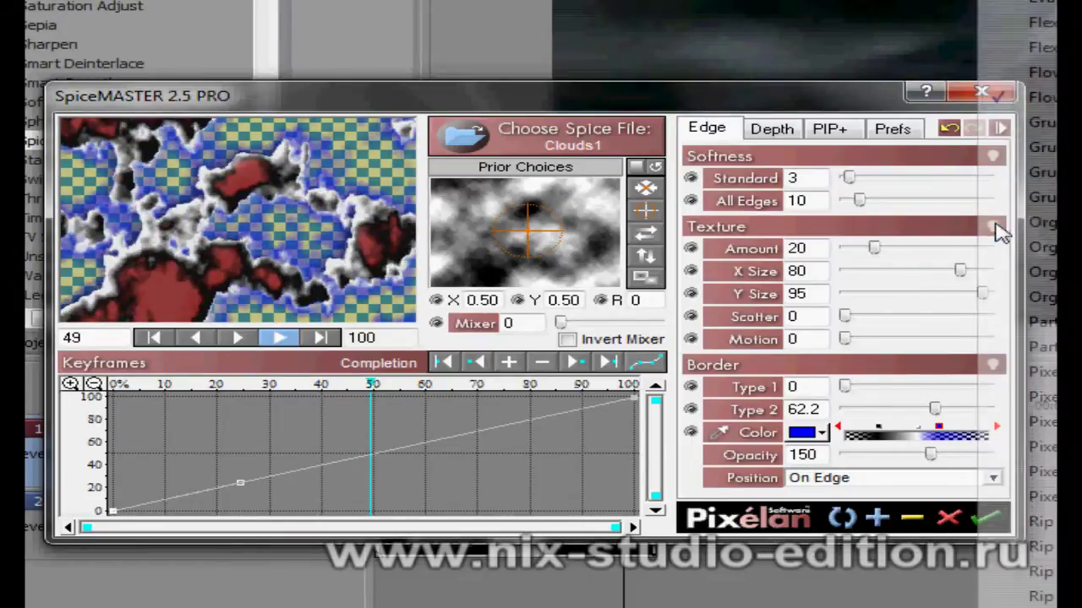
{"action": "left_click", "coordinate": [1023, 169]}
{"action": "left_click", "coordinate": [994, 227]}
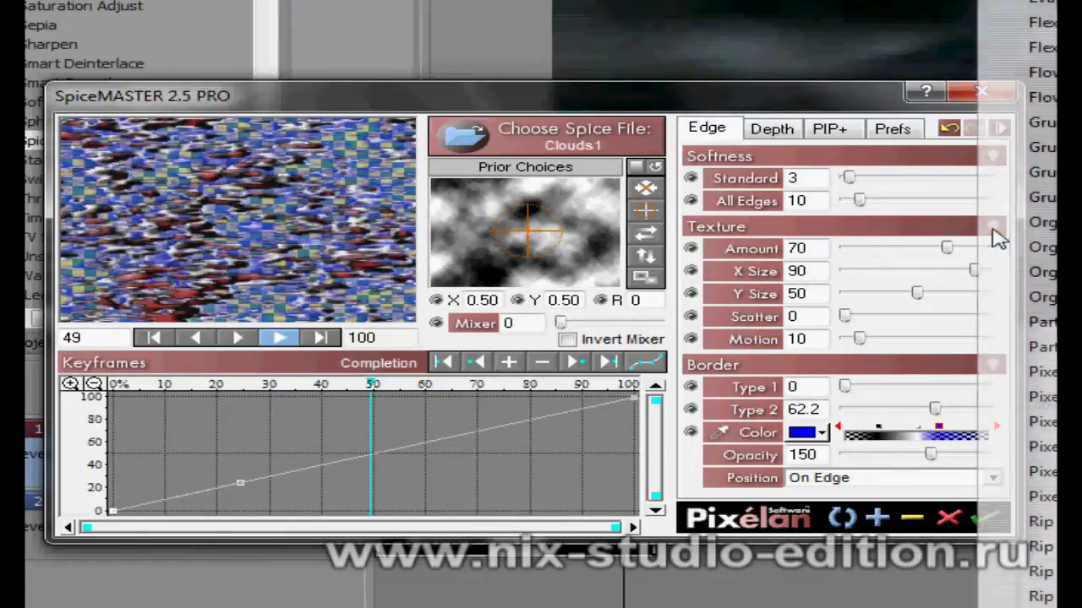
{"action": "left_click", "coordinate": [1024, 164]}
{"action": "left_click", "coordinate": [994, 227]}
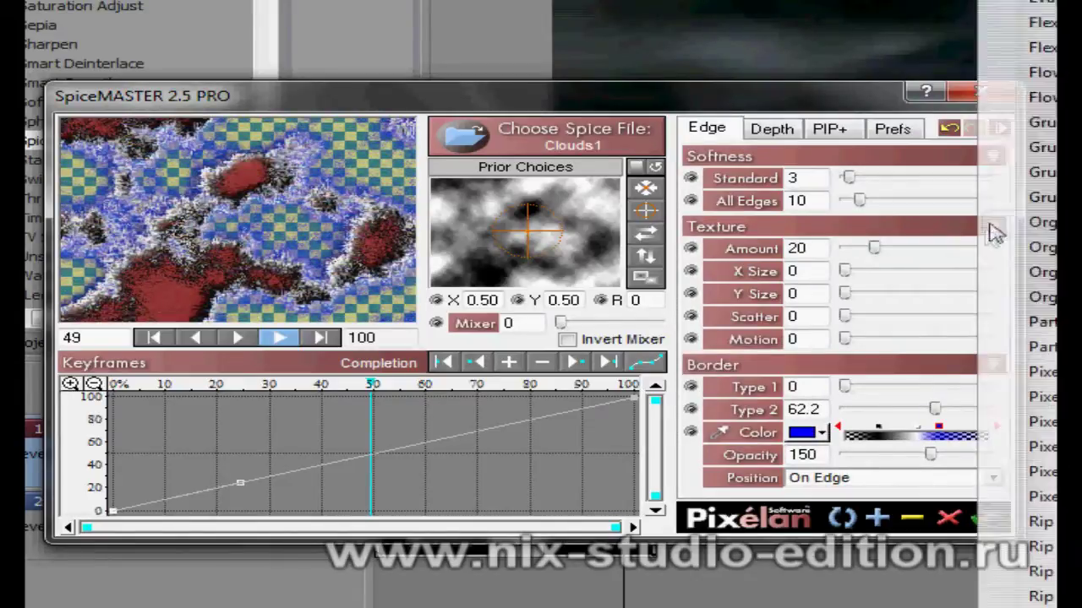
{"action": "left_click", "coordinate": [1014, 269]}
Step: Test texture Amount, X Size, Scatter and Motion, leave them at 0, and raise the edge softness
{"action": "left_click_drag", "start_coordinate": [844, 247], "coordinate": [822, 272]}
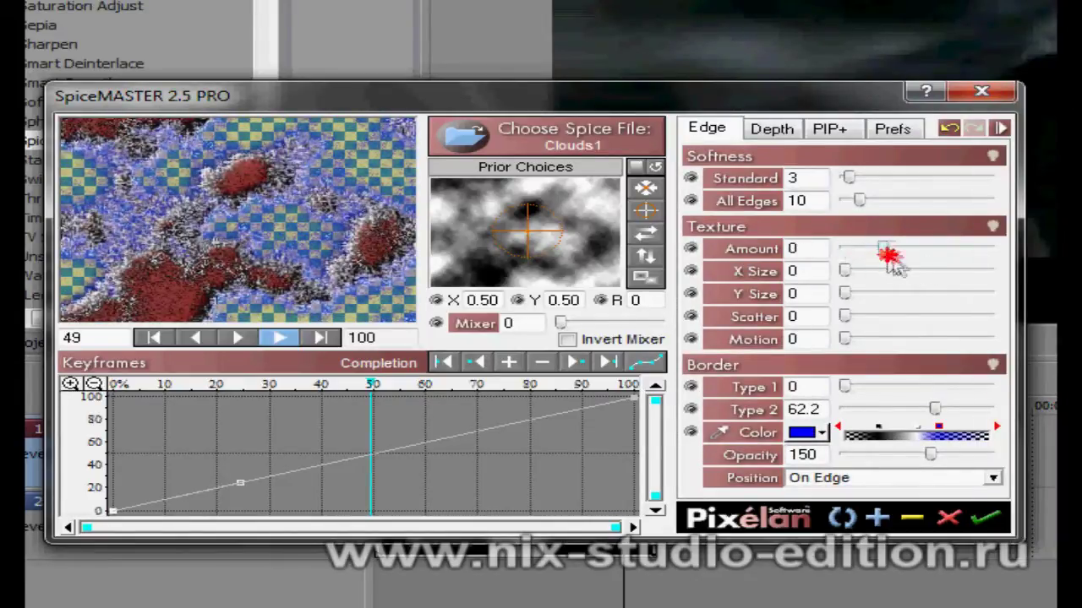
{"action": "mouse_move", "coordinate": [844, 270]}
{"action": "left_mouse_down"}
{"action": "mouse_move", "coordinate": [917, 283]}
{"action": "mouse_move", "coordinate": [845, 272]}
{"action": "left_mouse_up"}
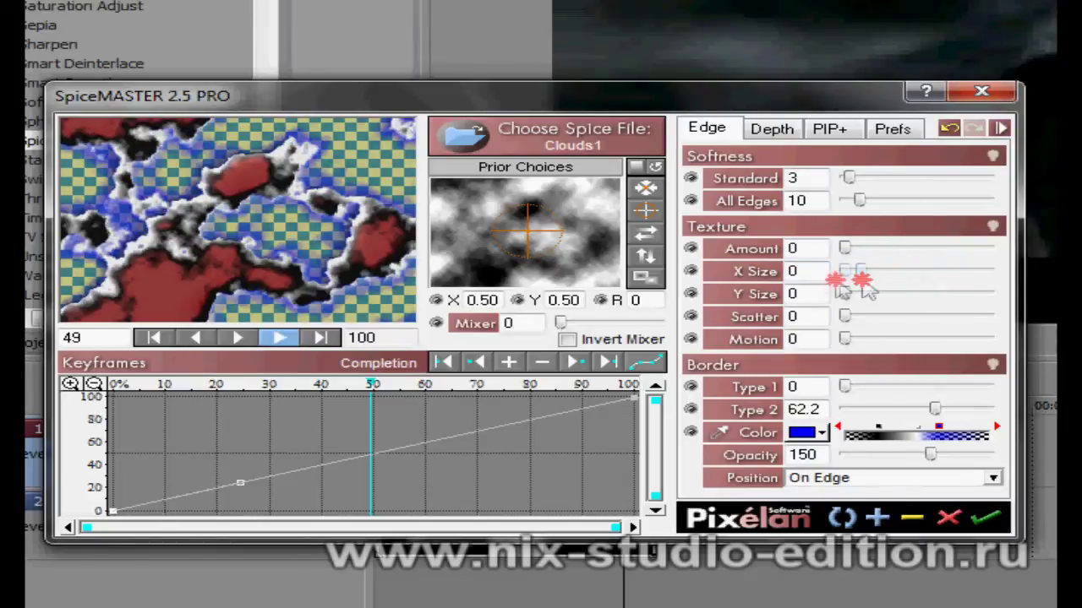
{"action": "left_click_drag", "start_coordinate": [844, 317], "coordinate": [794, 316]}
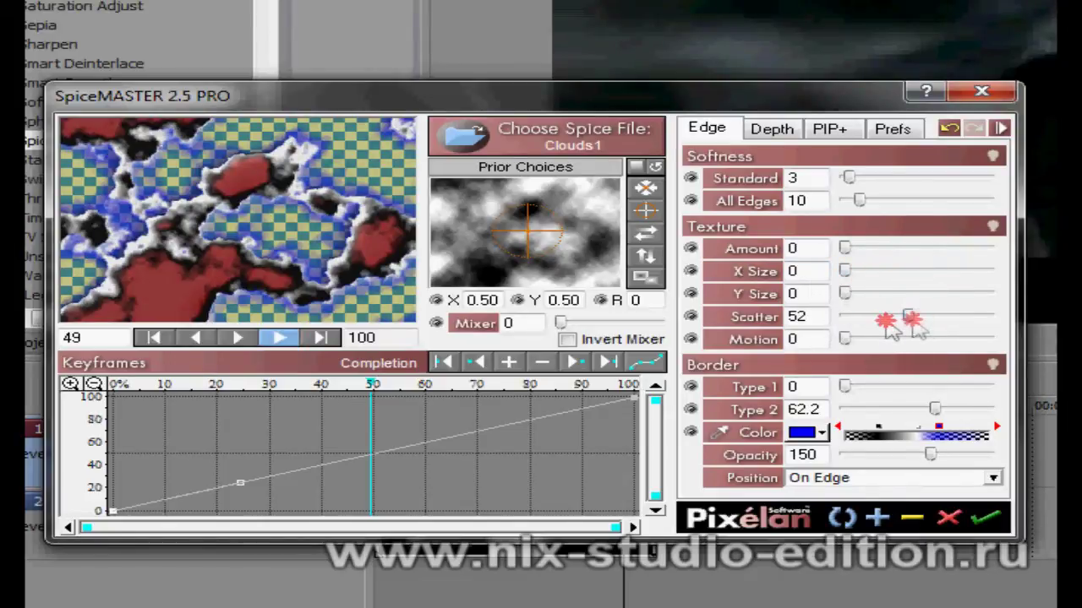
{"action": "left_click_drag", "start_coordinate": [845, 344], "coordinate": [841, 342]}
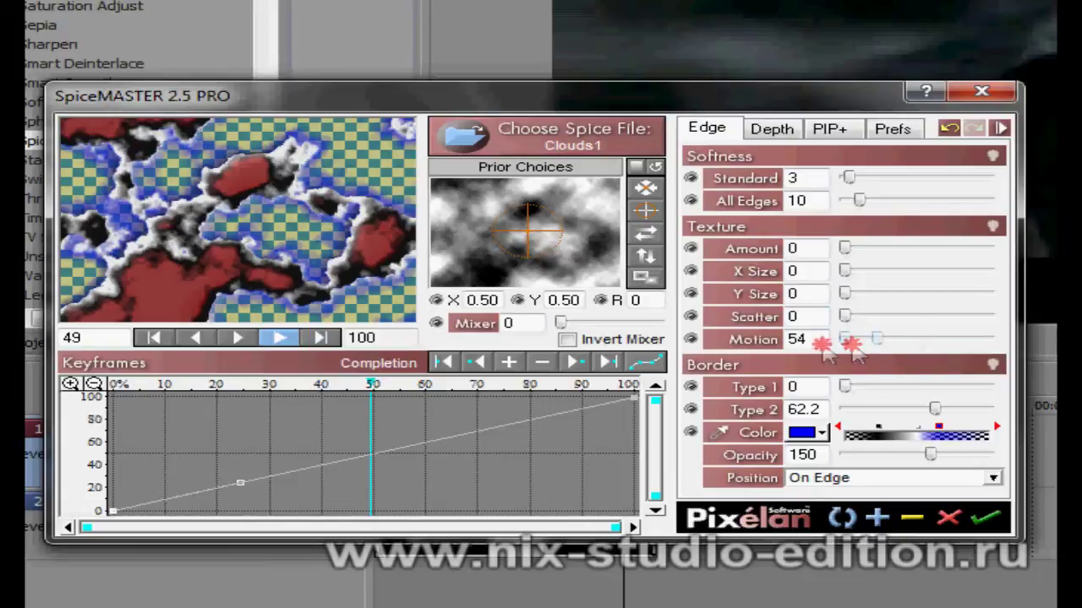
{"action": "left_click", "coordinate": [838, 178]}
{"action": "left_click_drag", "start_coordinate": [841, 179], "coordinate": [960, 184]}
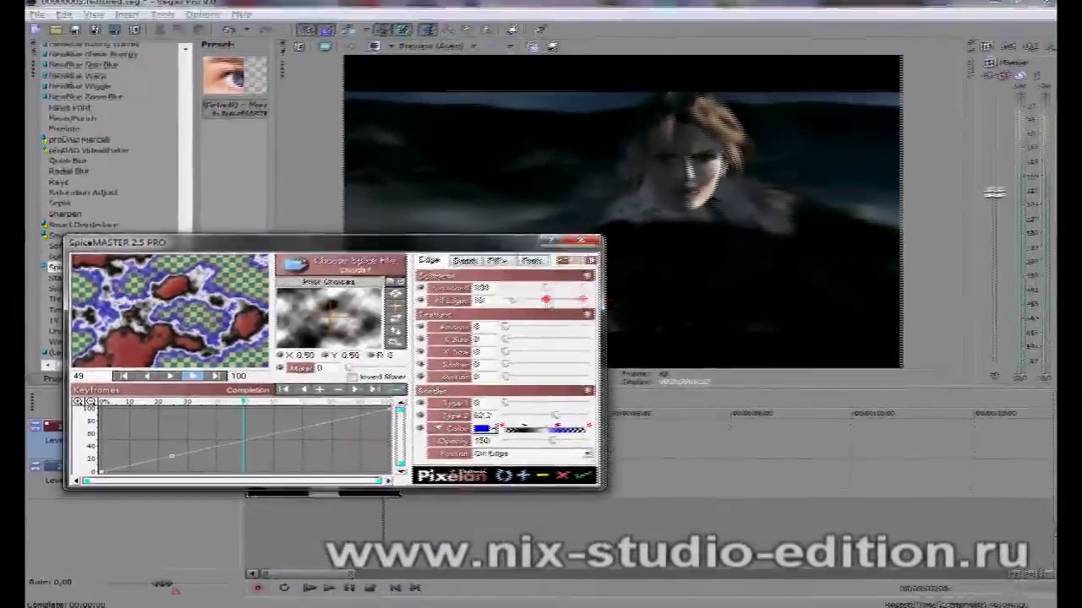
Step: In the shadow, glow and bevel settings, set the Shadow/Glow Style to Border Only
{"action": "left_click", "coordinate": [459, 263]}
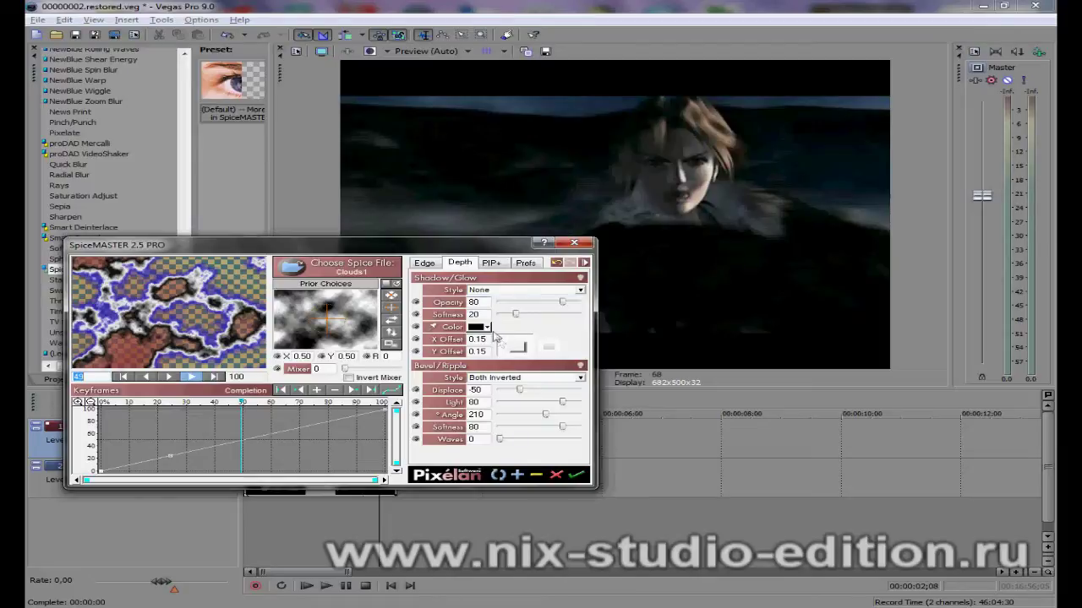
{"action": "left_click", "coordinate": [580, 280]}
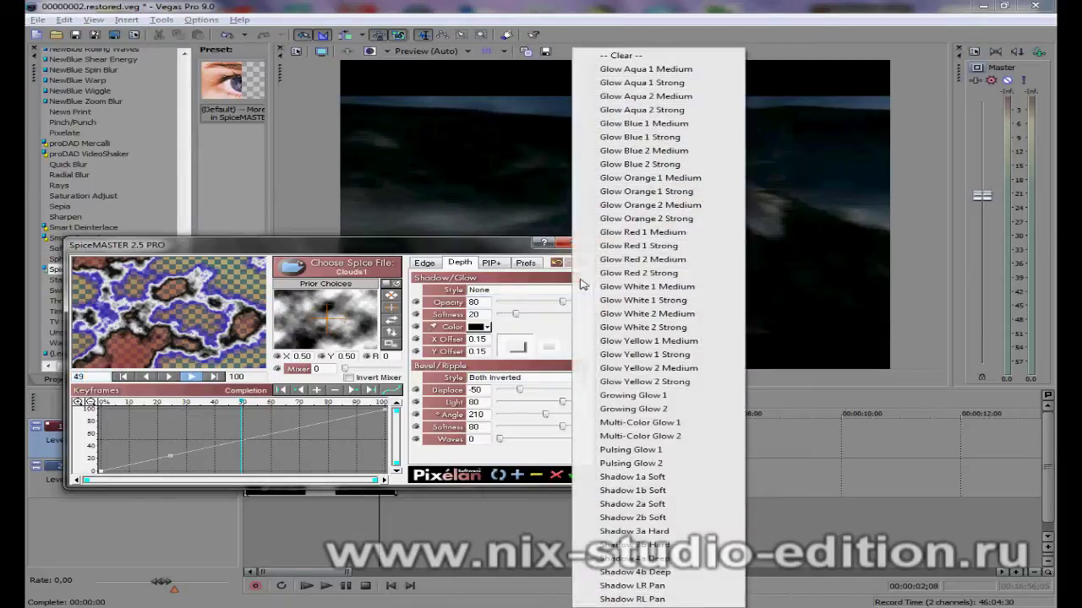
{"action": "left_click", "coordinate": [521, 290]}
{"action": "left_click", "coordinate": [522, 290]}
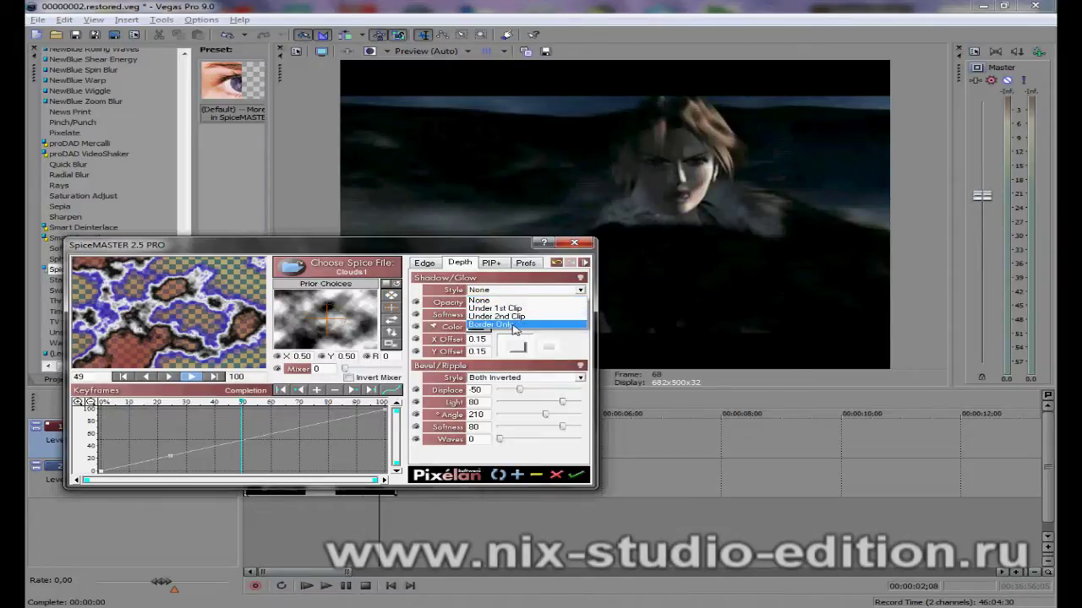
{"action": "left_click", "coordinate": [514, 325]}
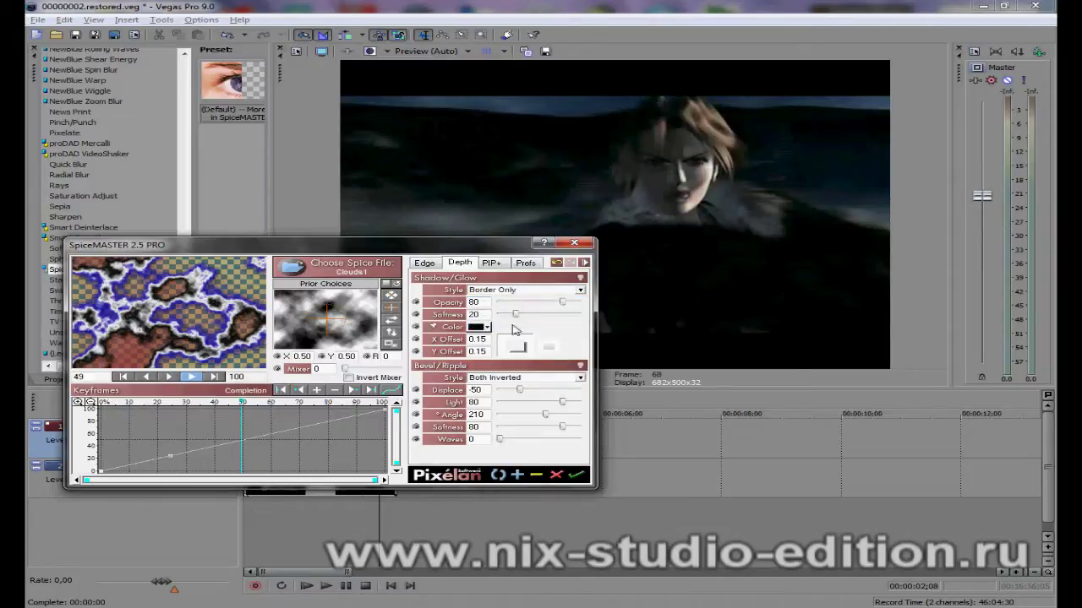
{"action": "left_click", "coordinate": [491, 265]}
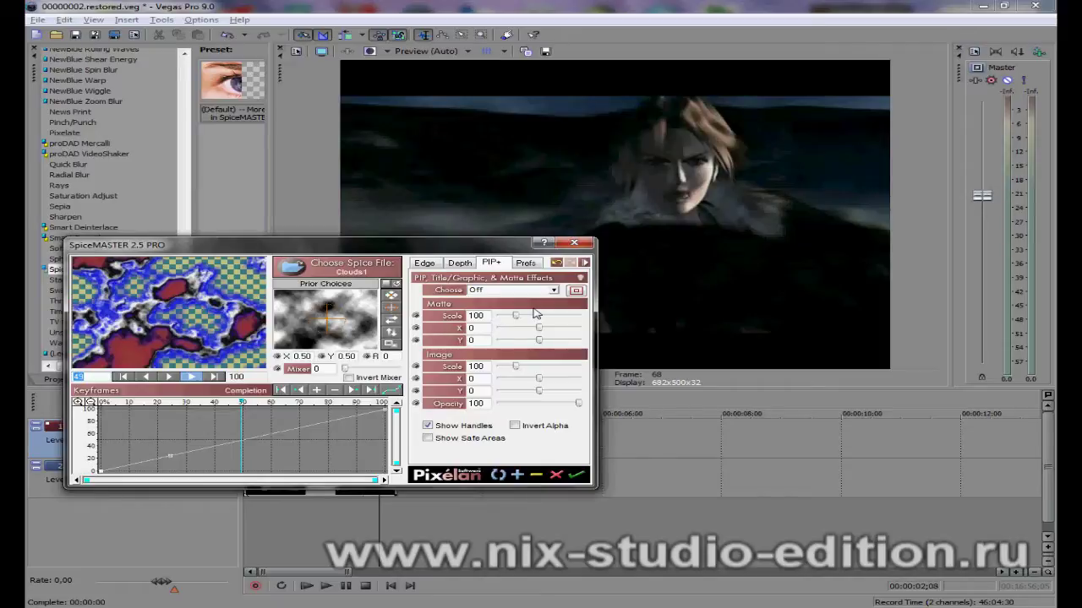
{"action": "left_click", "coordinate": [470, 269]}
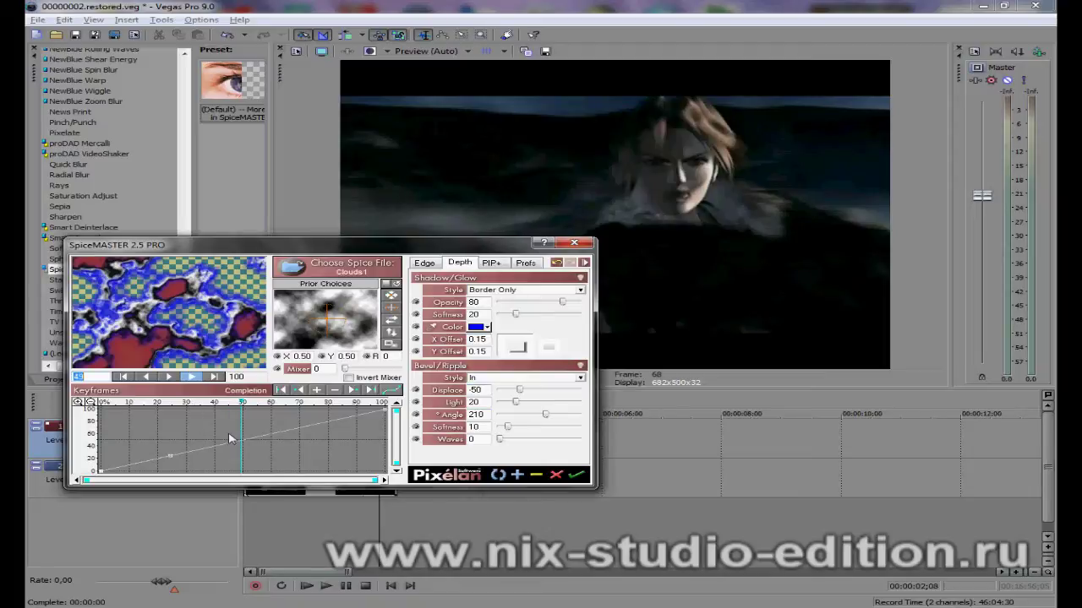
{"action": "key", "text": "Home"}
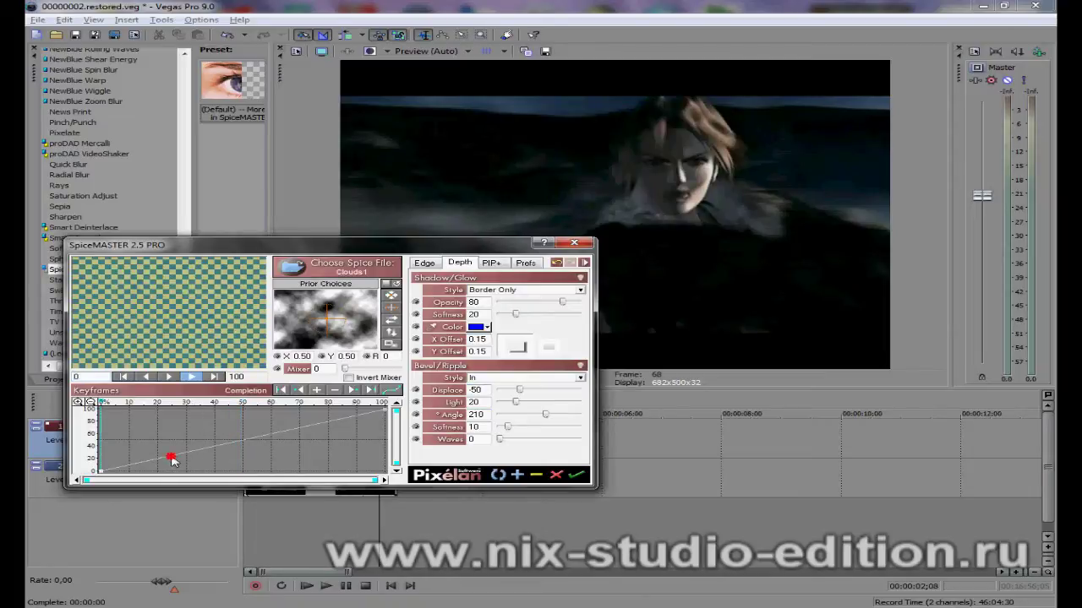
Step: Scrub the preview and drag the cloud spice centre to X 0.50, Y 0.39
{"action": "left_click_drag", "start_coordinate": [145, 403], "coordinate": [271, 414]}
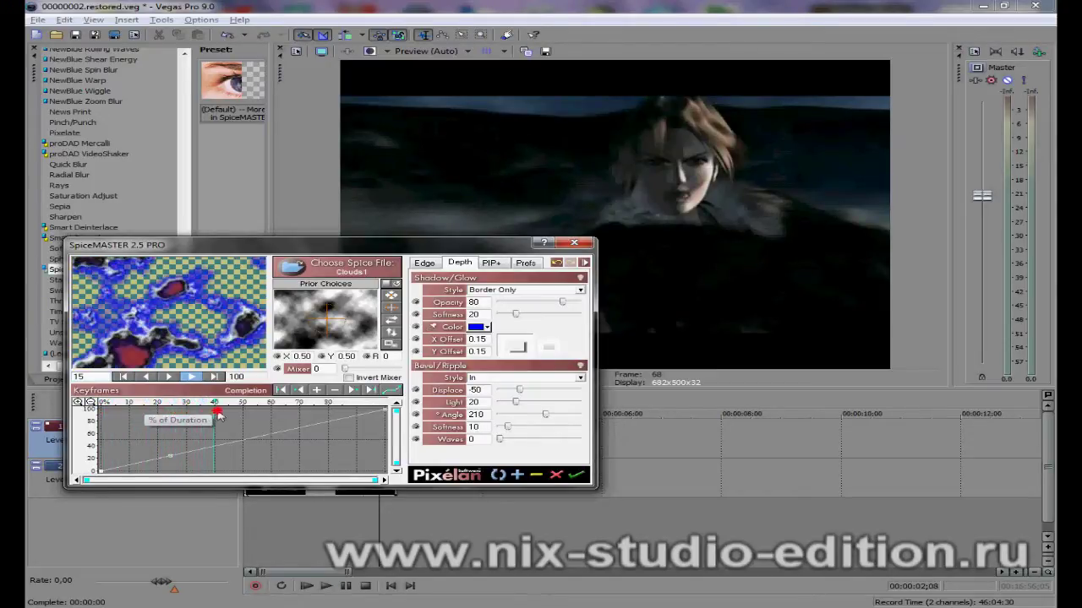
{"action": "mouse_move", "coordinate": [295, 416]}
{"action": "left_mouse_down"}
{"action": "mouse_move", "coordinate": [344, 420]}
{"action": "mouse_move", "coordinate": [221, 423]}
{"action": "left_mouse_up"}
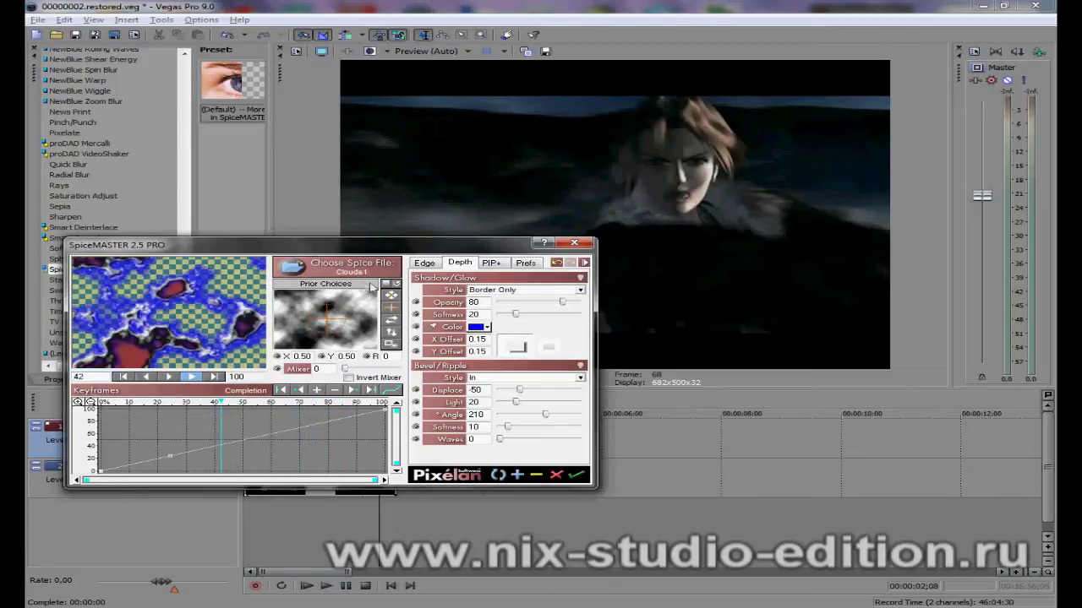
{"action": "mouse_move", "coordinate": [338, 296]}
{"action": "left_mouse_down"}
{"action": "mouse_move", "coordinate": [369, 322]}
{"action": "mouse_move", "coordinate": [398, 321]}
{"action": "left_mouse_up"}
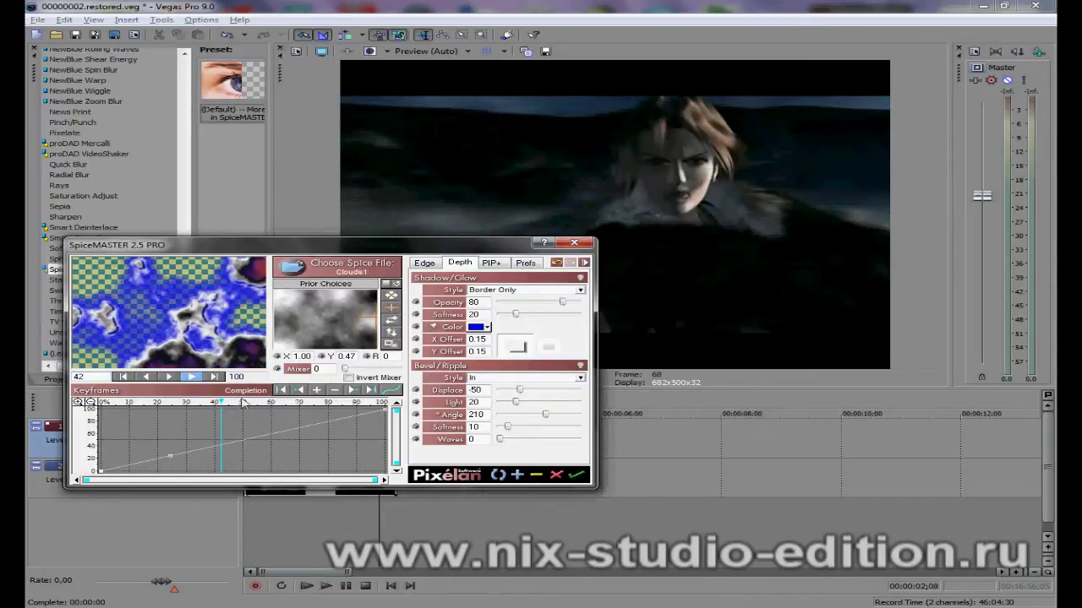
{"action": "left_click_drag", "start_coordinate": [243, 409], "coordinate": [205, 414]}
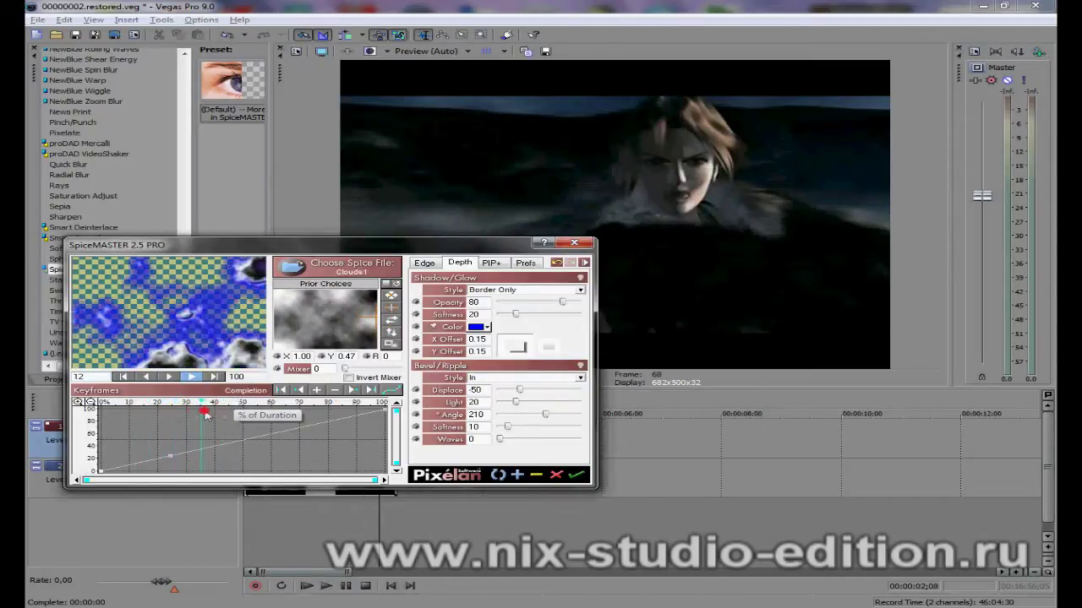
{"action": "left_click_drag", "start_coordinate": [205, 414], "coordinate": [270, 412]}
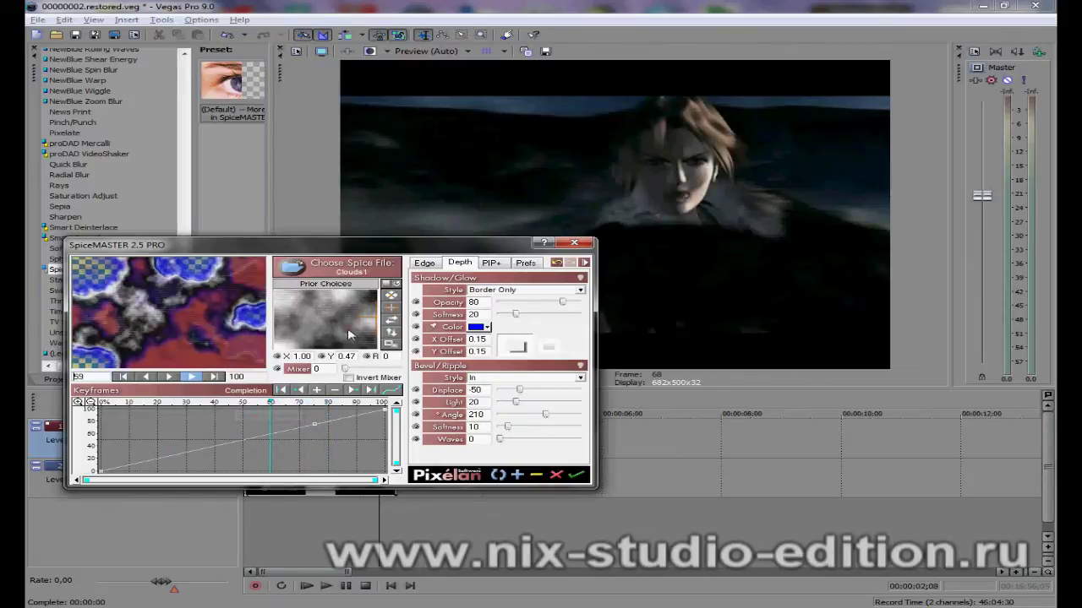
{"action": "left_click_drag", "start_coordinate": [349, 334], "coordinate": [327, 313]}
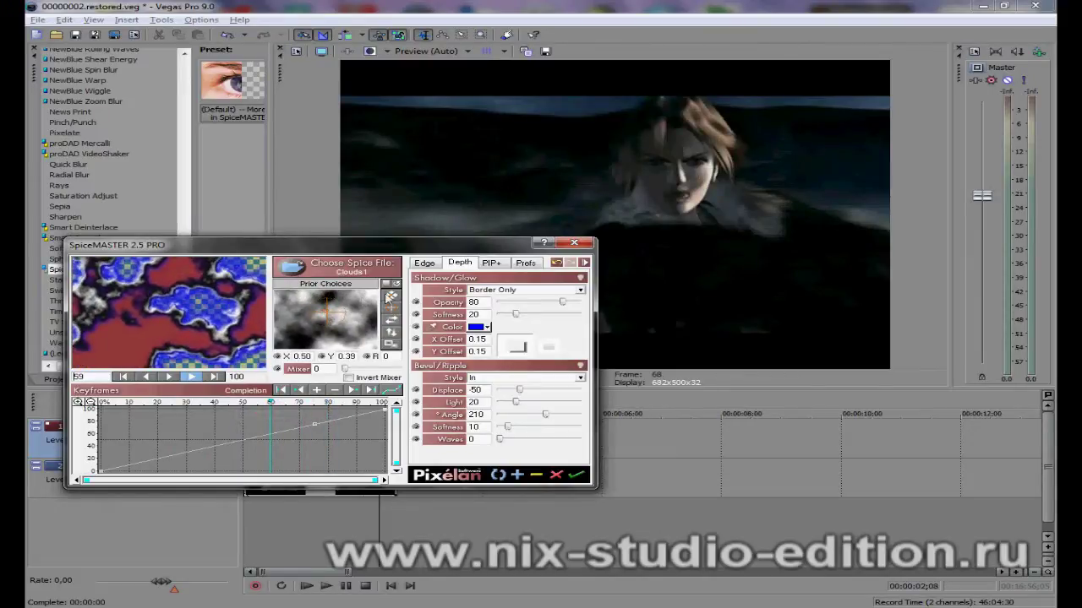
Step: Toggle the spice's Invert and Flip options, then re-centre it at X 0.50, Y 0.50
{"action": "left_click", "coordinate": [391, 345]}
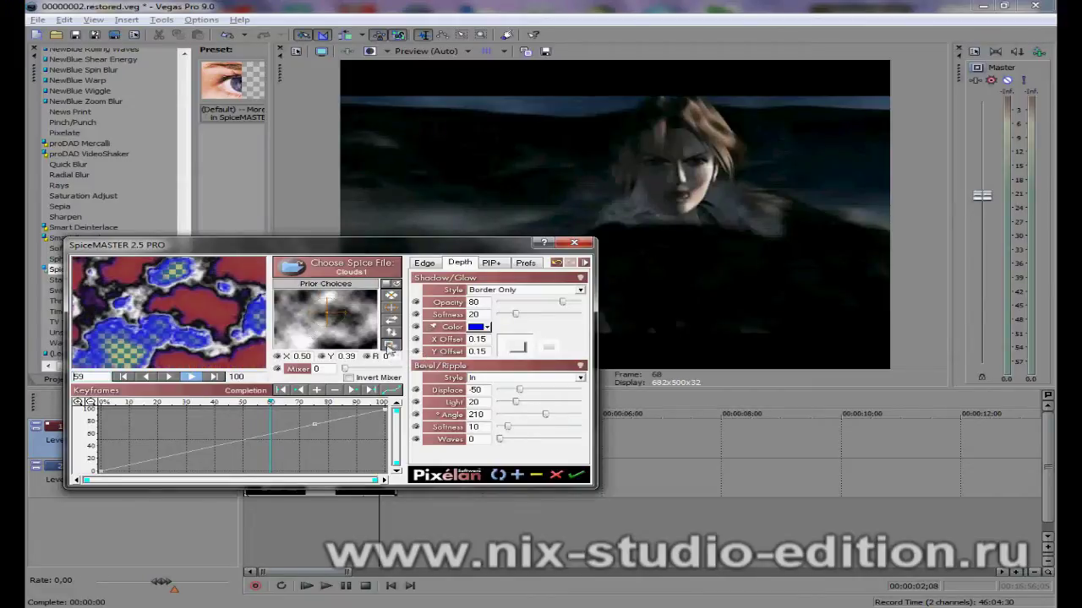
{"action": "left_click", "coordinate": [391, 345]}
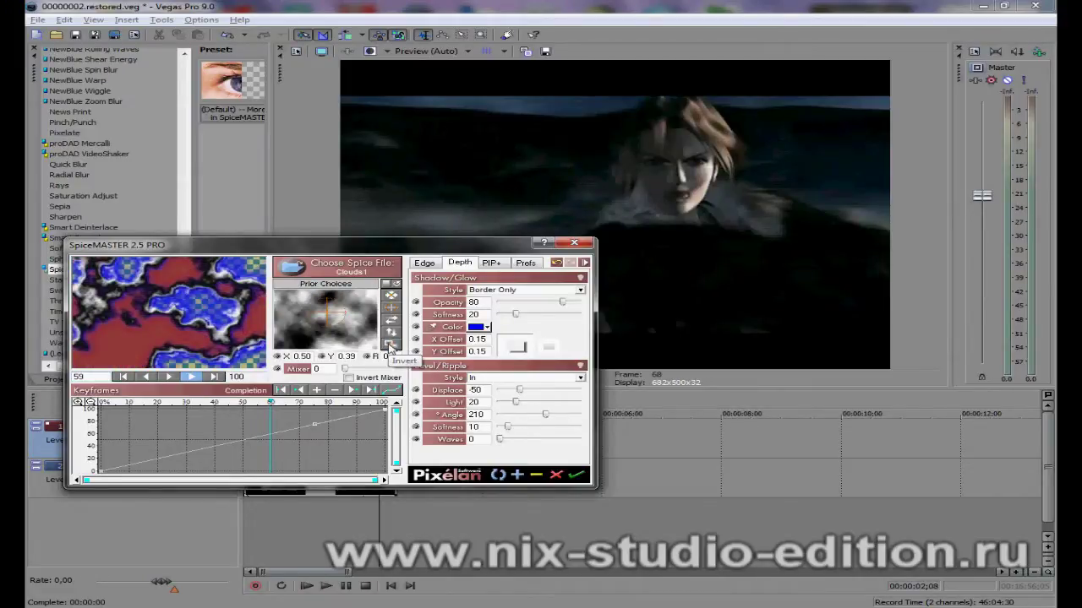
{"action": "left_click", "coordinate": [391, 345]}
{"action": "left_click", "coordinate": [391, 334]}
{"action": "left_click", "coordinate": [391, 334]}
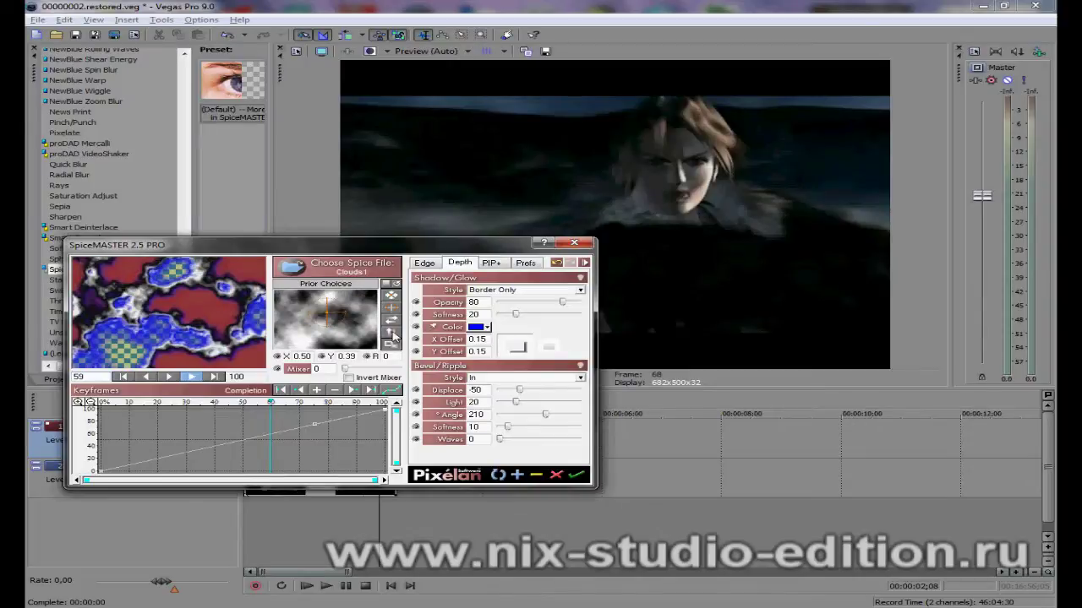
{"action": "left_click", "coordinate": [391, 322]}
{"action": "left_click", "coordinate": [395, 322]}
{"action": "left_click", "coordinate": [394, 322]}
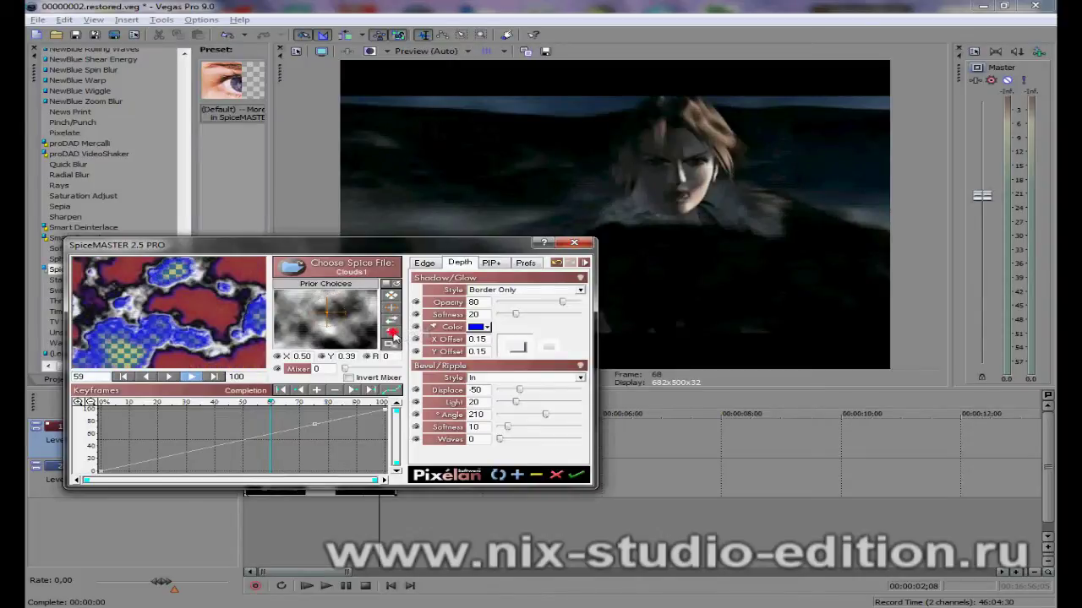
{"action": "left_click", "coordinate": [395, 322]}
{"action": "left_click", "coordinate": [394, 336]}
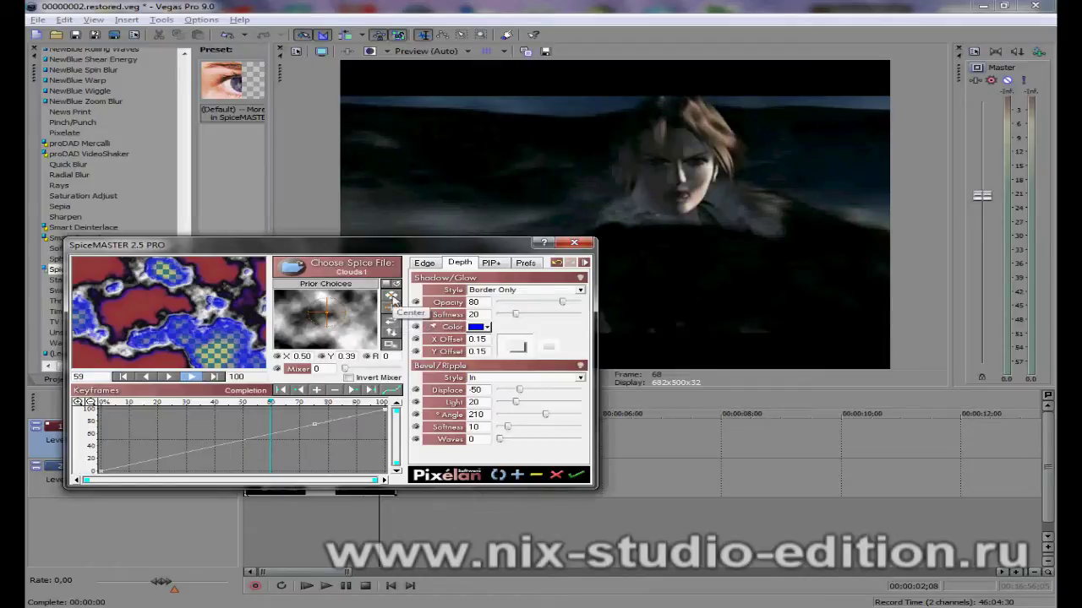
{"action": "left_click", "coordinate": [391, 297]}
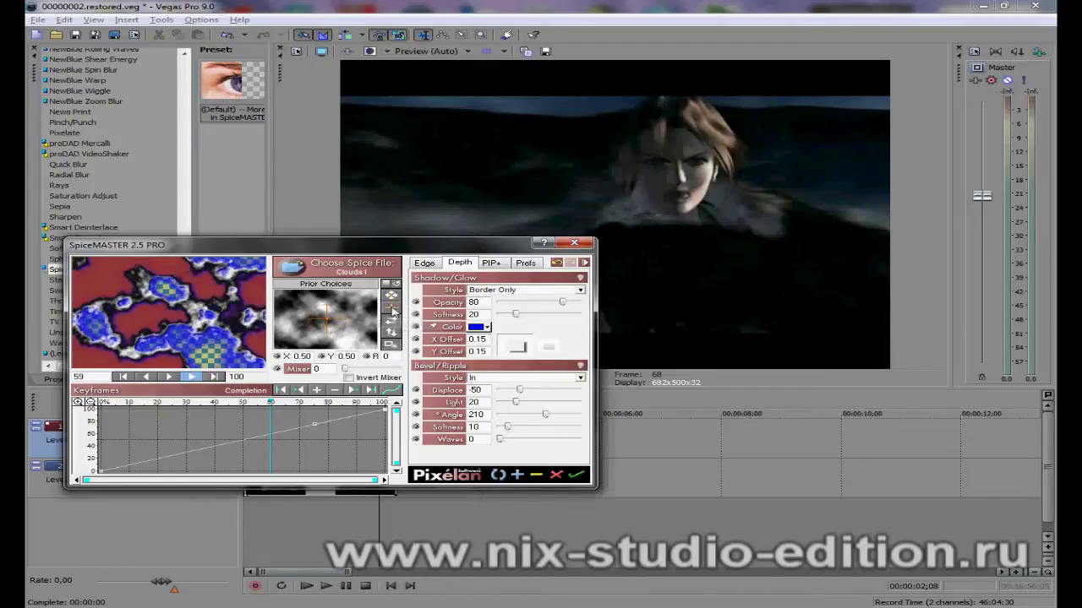
{"action": "mouse_move", "coordinate": [270, 417]}
{"action": "left_mouse_down"}
{"action": "mouse_move", "coordinate": [179, 420]}
{"action": "mouse_move", "coordinate": [218, 419]}
{"action": "left_mouse_up"}
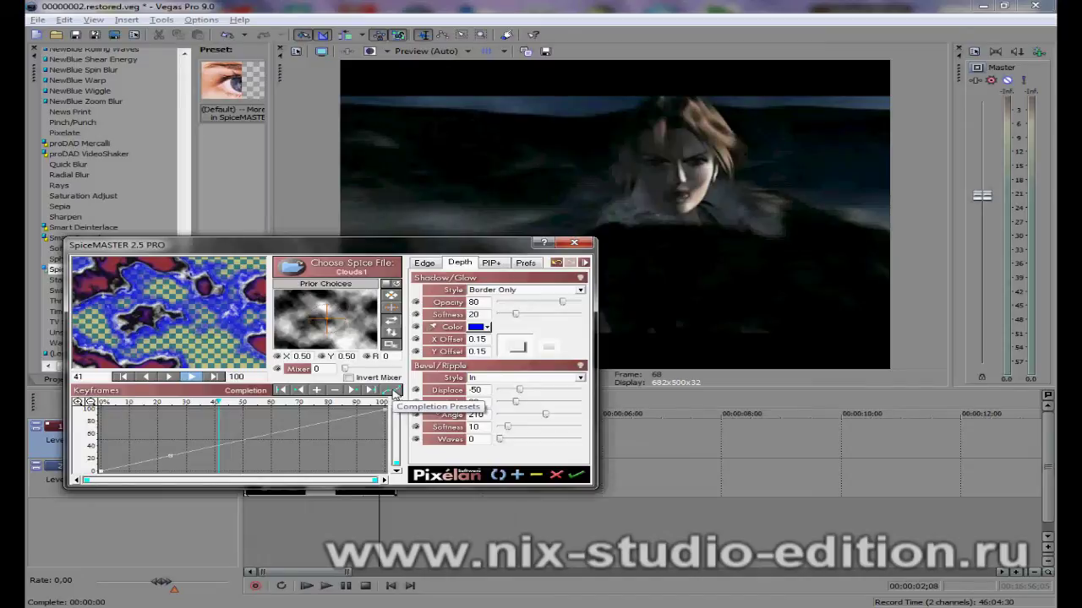
Step: Apply the S-shaped completion curve preset to the transition
{"action": "left_click", "coordinate": [393, 393]}
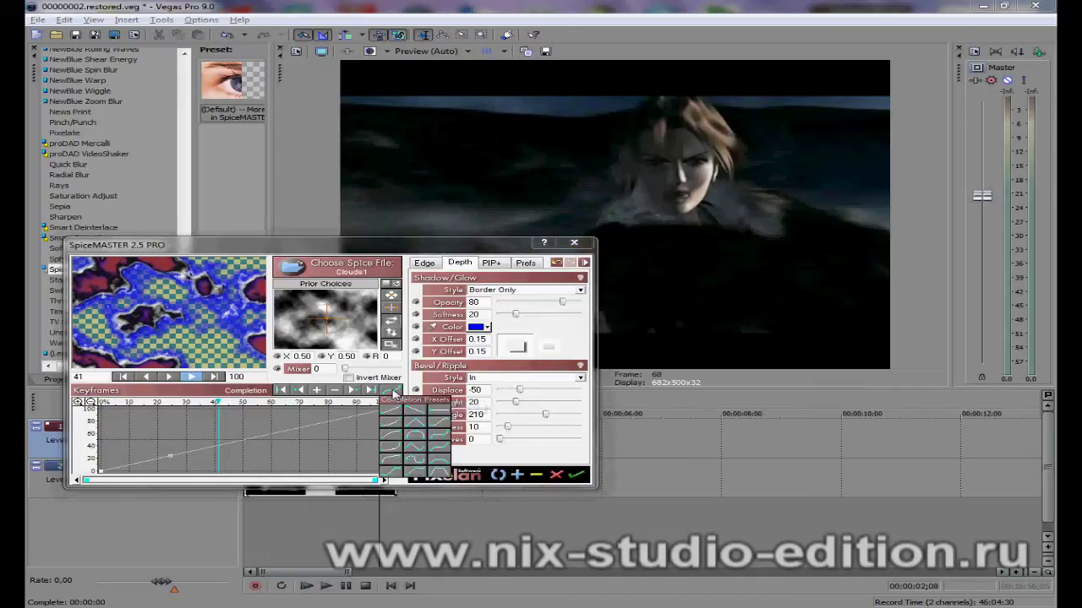
{"action": "left_click", "coordinate": [229, 420]}
{"action": "left_click", "coordinate": [216, 429]}
{"action": "left_click", "coordinate": [392, 390]}
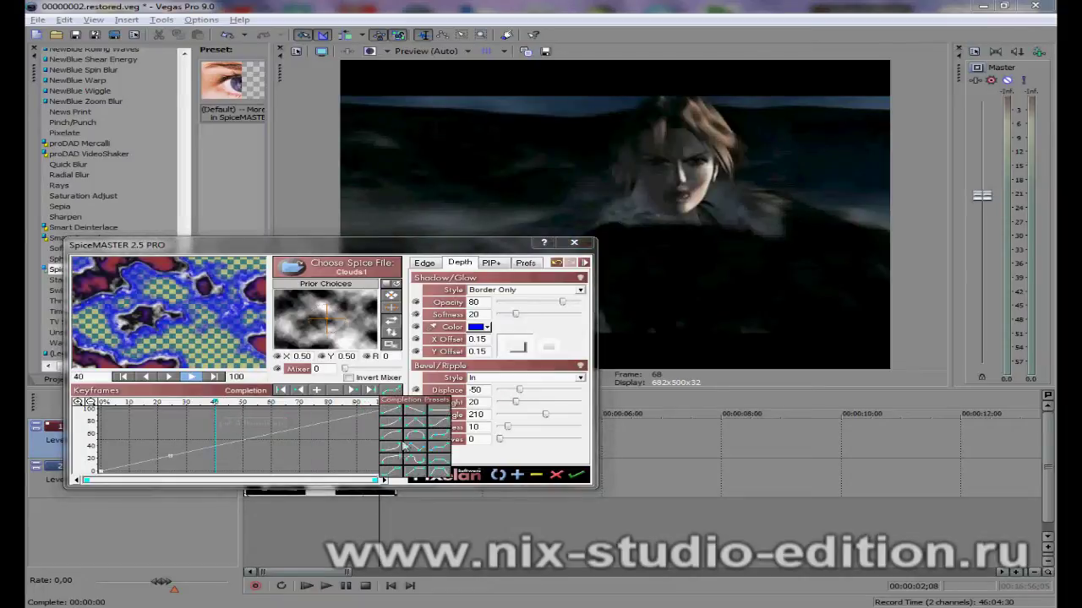
{"action": "left_click", "coordinate": [439, 427]}
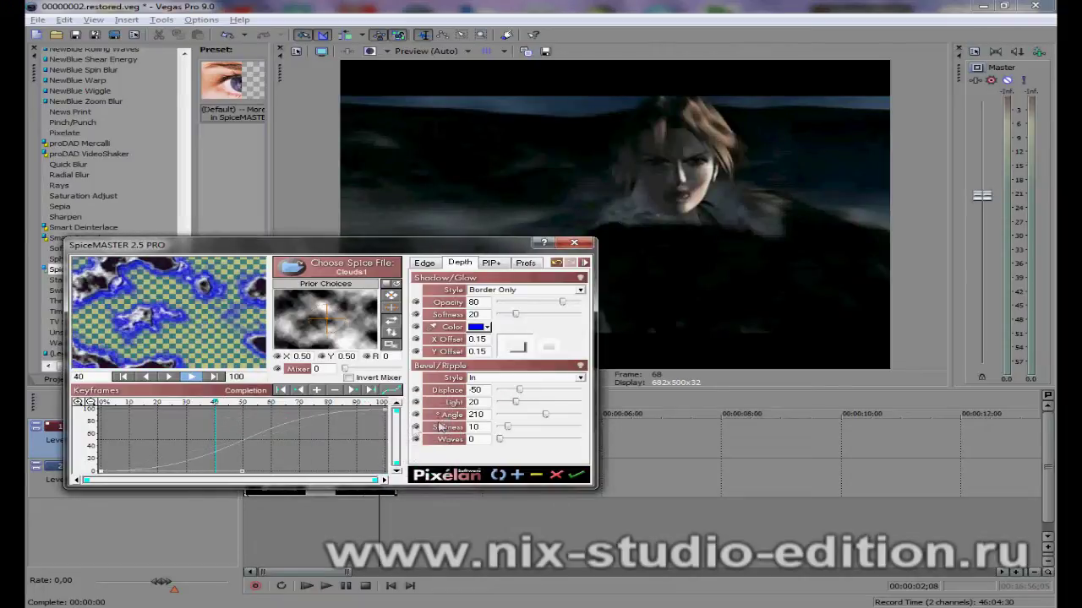
Step: Add a peak near 80 and a later dip to the completion curve, then apply the settings
{"action": "left_click_drag", "start_coordinate": [217, 403], "coordinate": [347, 404]}
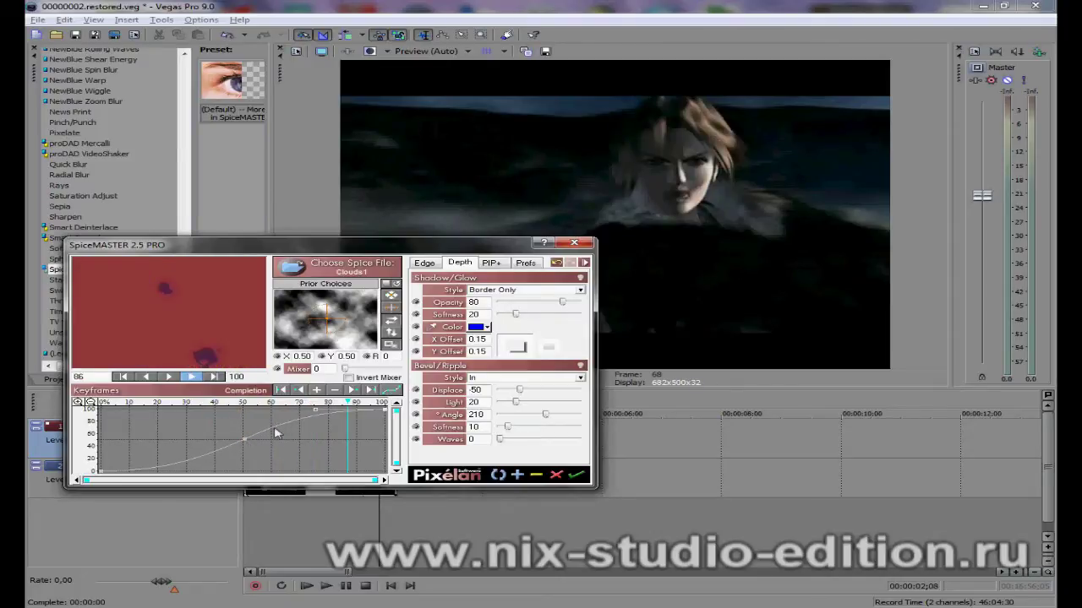
{"action": "left_click_drag", "start_coordinate": [245, 442], "coordinate": [234, 418]}
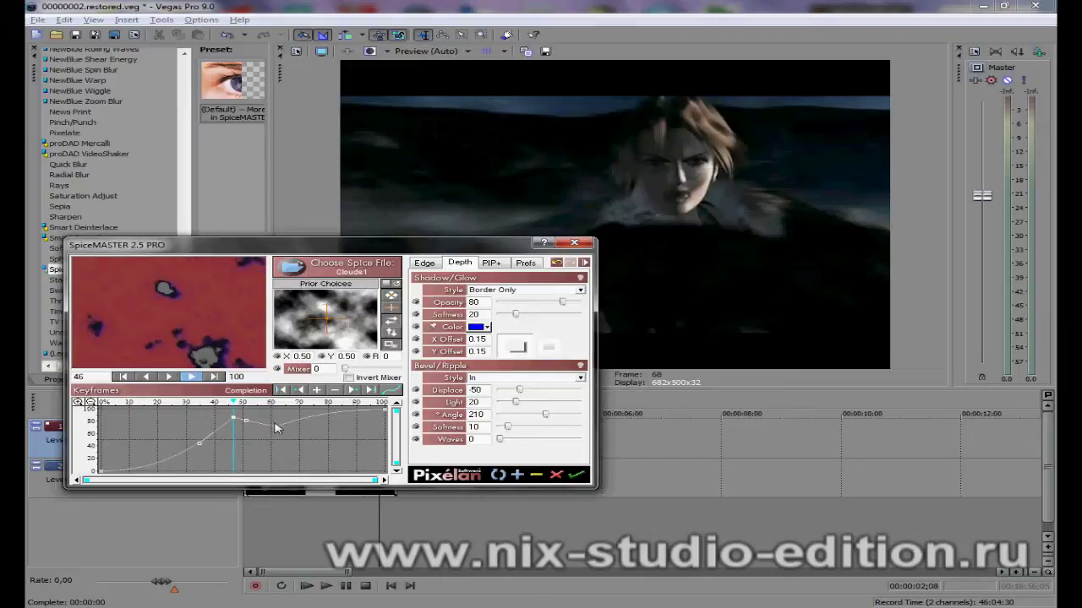
{"action": "left_click", "coordinate": [281, 459]}
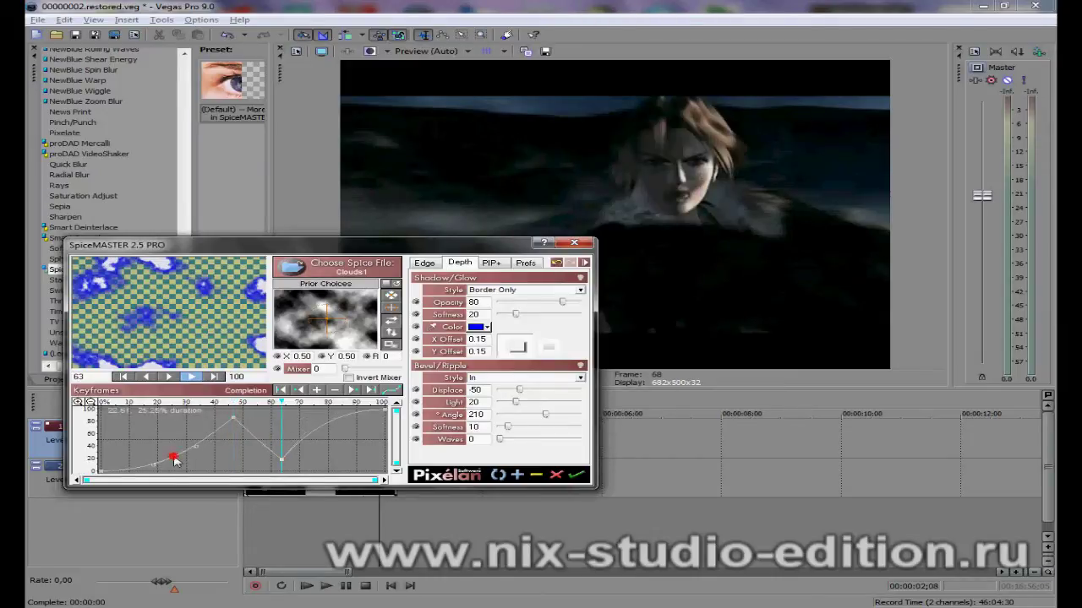
{"action": "left_click_drag", "start_coordinate": [175, 458], "coordinate": [160, 423]}
{"action": "left_click", "coordinate": [196, 442]}
{"action": "left_click", "coordinate": [578, 474]}
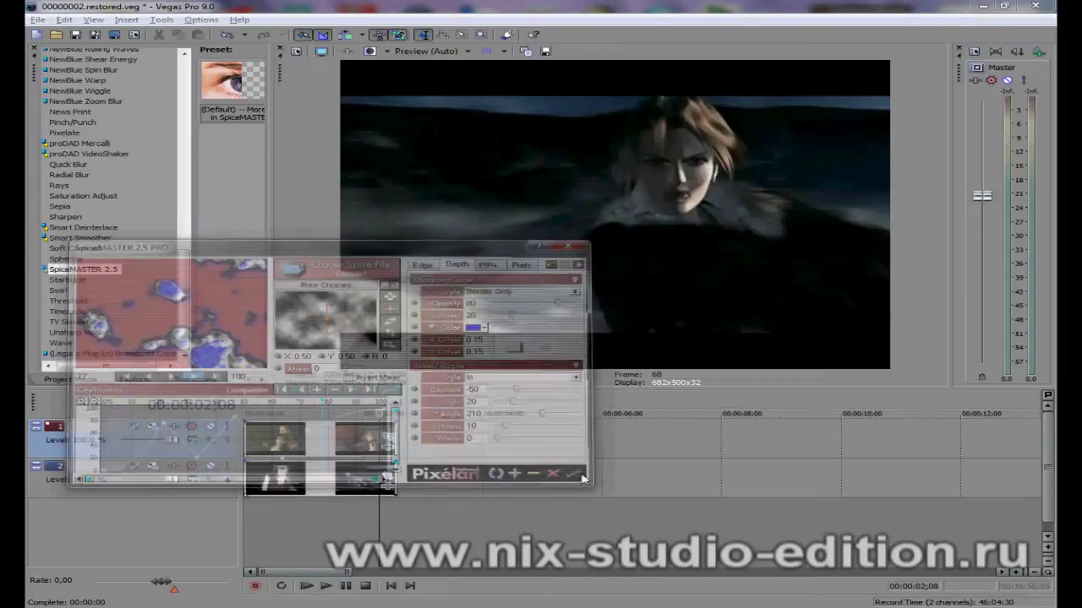
Step: Scrub the edit cursor through the transition from 00:00:01;06, then reopen SpiceMASTER's spice library
{"action": "left_click", "coordinate": [316, 519]}
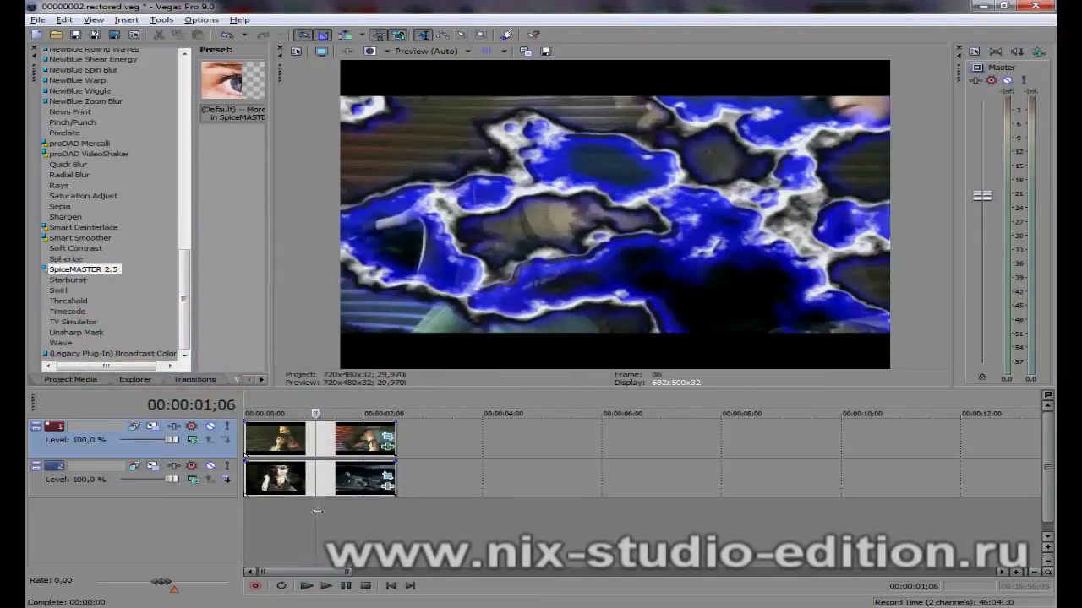
{"action": "left_click_drag", "start_coordinate": [317, 511], "coordinate": [379, 517]}
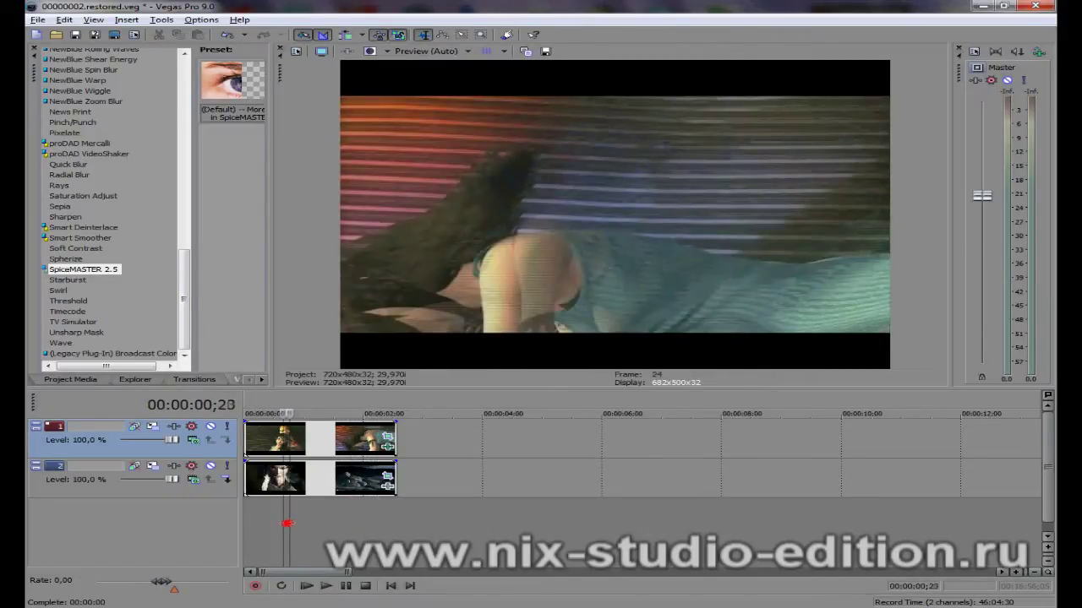
{"action": "left_click_drag", "start_coordinate": [379, 517], "coordinate": [328, 518]}
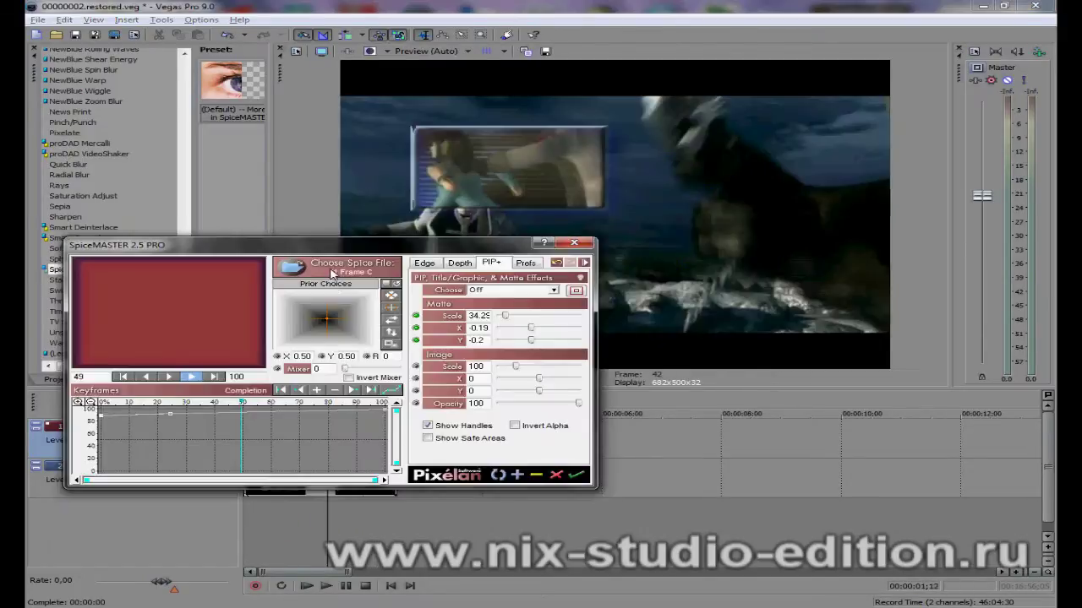
{"action": "left_click", "coordinate": [381, 272]}
{"action": "scroll", "coordinate": [413, 259], "scroll_direction": "up", "scroll_amount": 3}
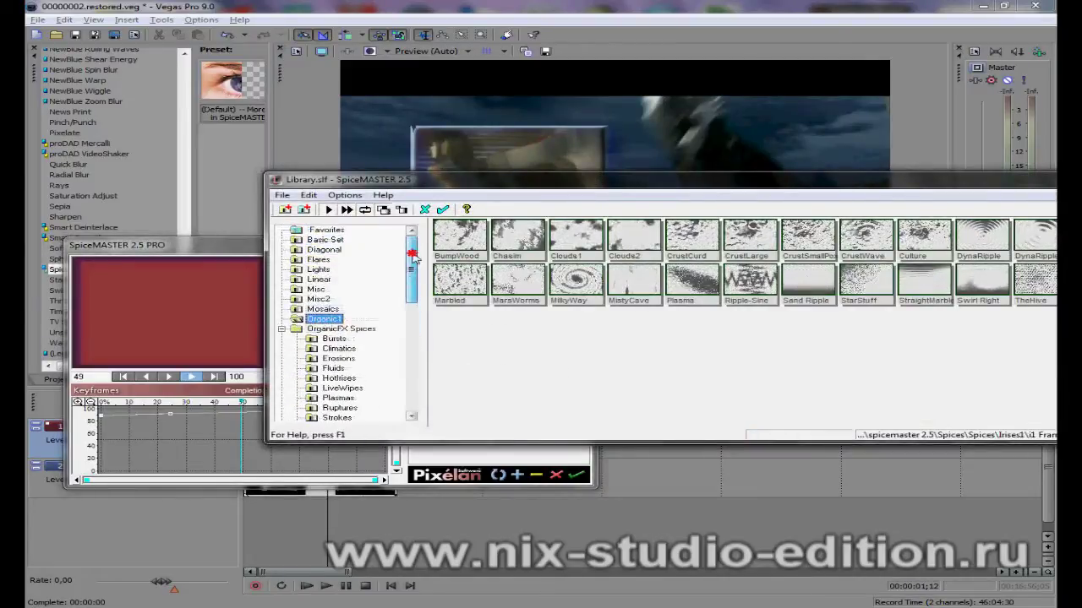
{"action": "left_click_drag", "start_coordinate": [413, 262], "coordinate": [399, 414]}
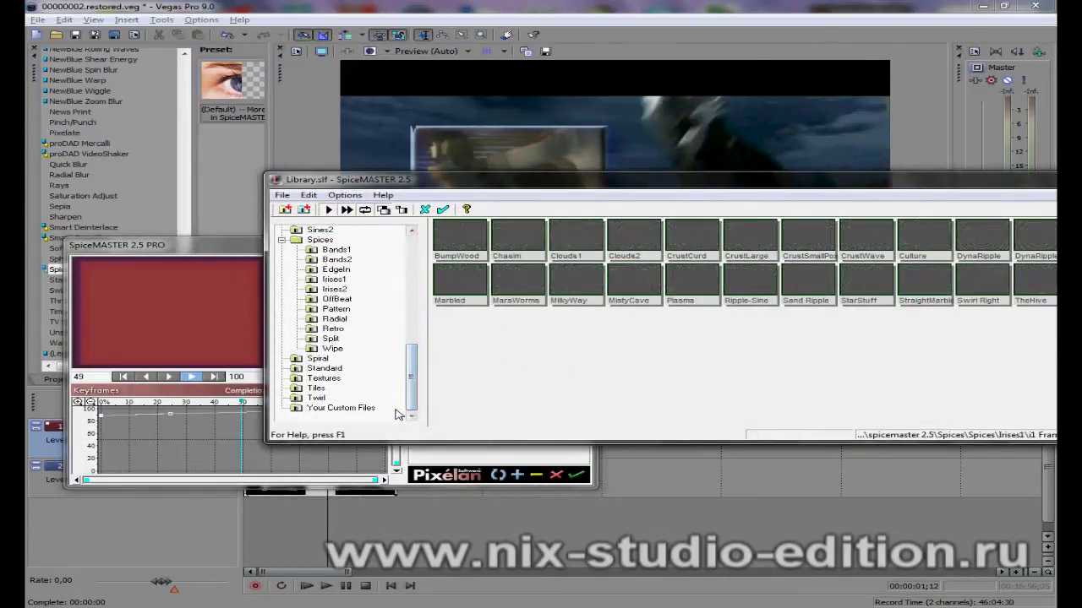
{"action": "left_click_drag", "start_coordinate": [694, 180], "coordinate": [561, 175]}
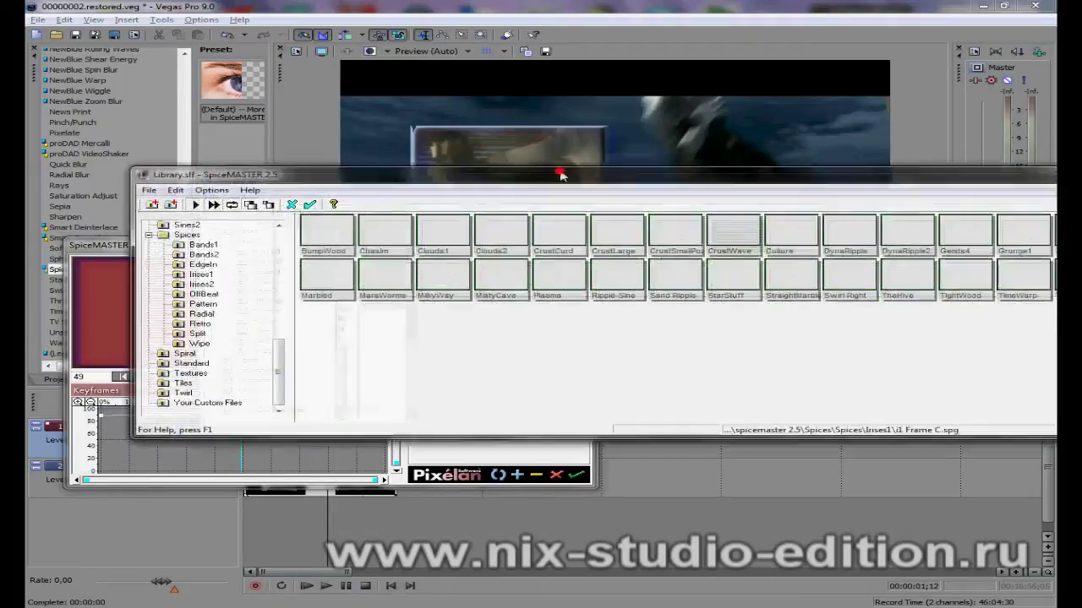
{"action": "mouse_move", "coordinate": [712, 176]}
{"action": "left_mouse_down"}
{"action": "mouse_move", "coordinate": [550, 163]}
{"action": "mouse_move", "coordinate": [583, 166]}
{"action": "left_mouse_up"}
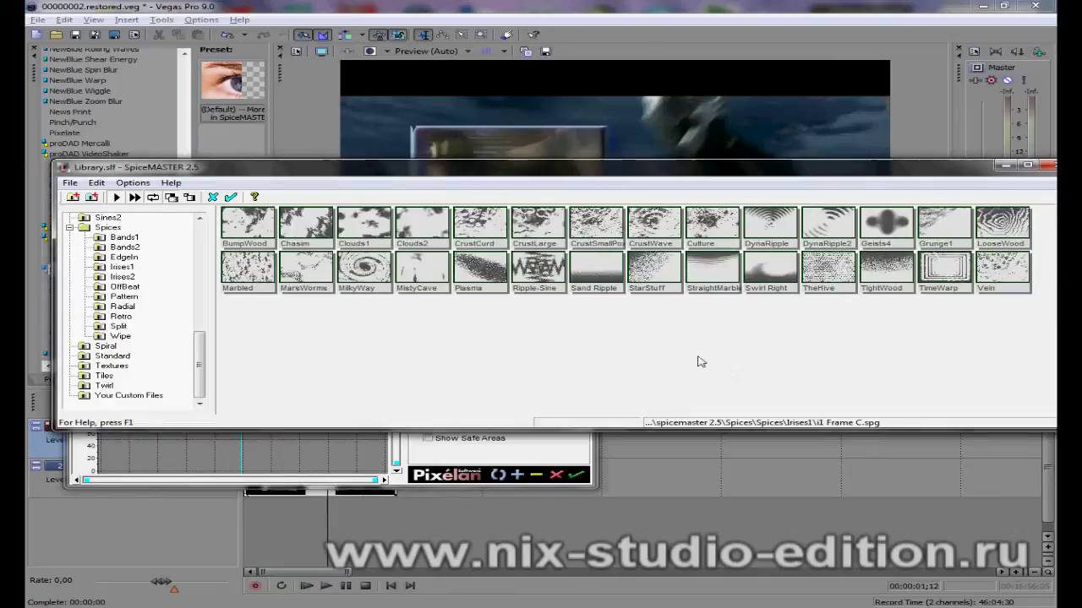
{"action": "left_click", "coordinate": [127, 395]}
{"action": "left_click", "coordinate": [96, 182]}
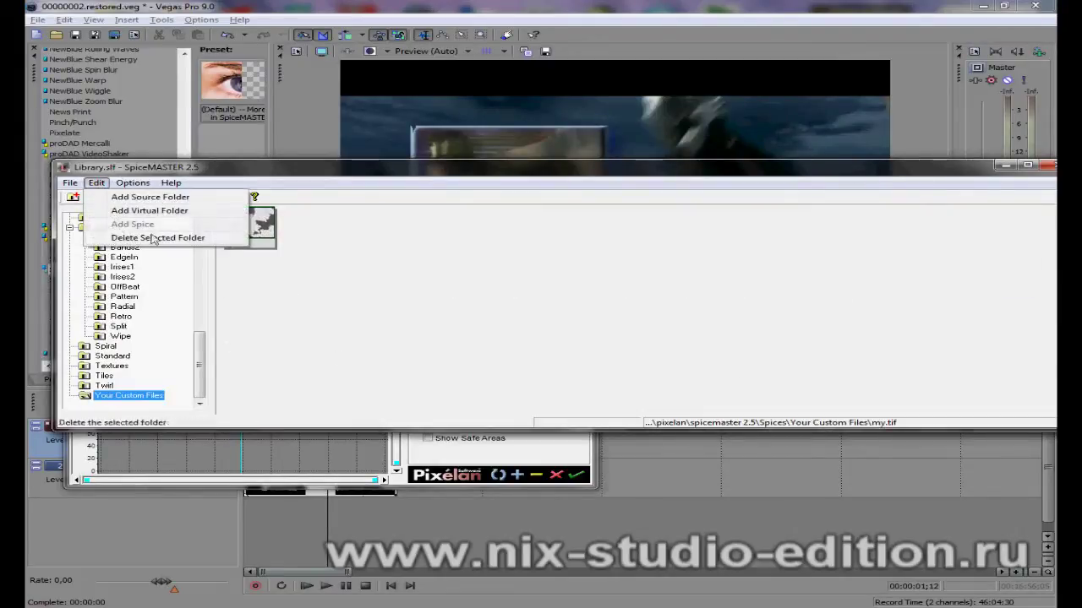
{"action": "left_click", "coordinate": [365, 314]}
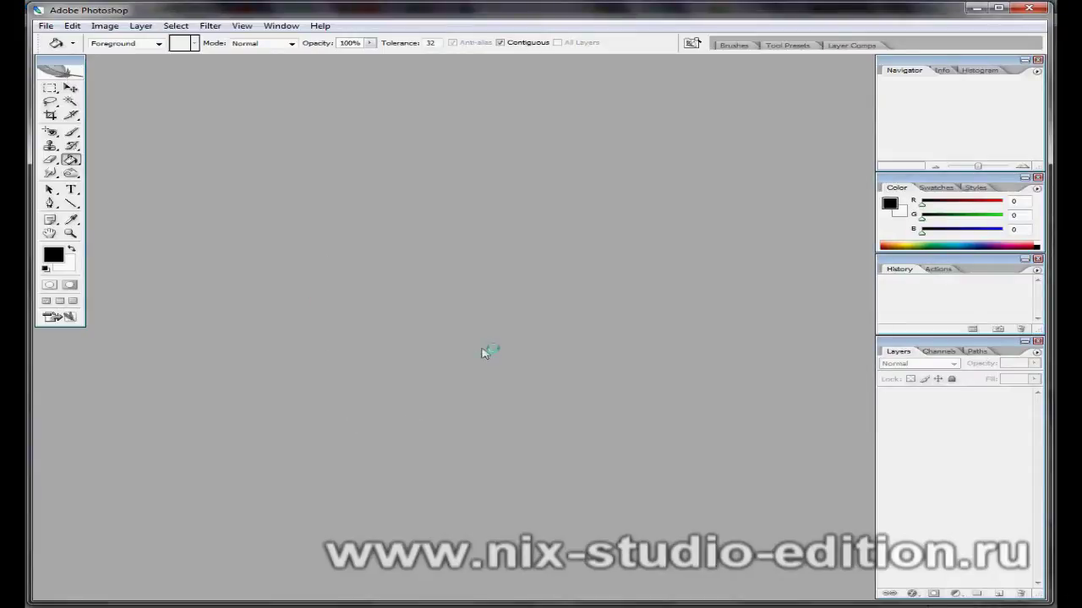
Step: Create a new image, fill it with black and apply Difference Clouds three times
{"action": "left_click", "coordinate": [45, 26]}
{"action": "left_click", "coordinate": [53, 46]}
{"action": "key", "text": "Return"}
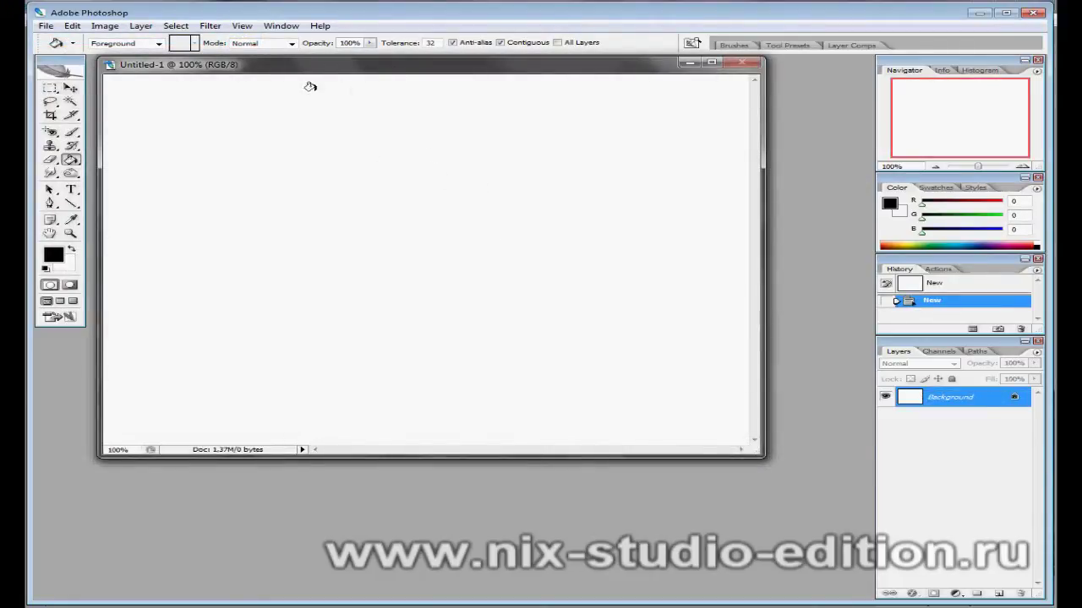
{"action": "left_click", "coordinate": [267, 78]}
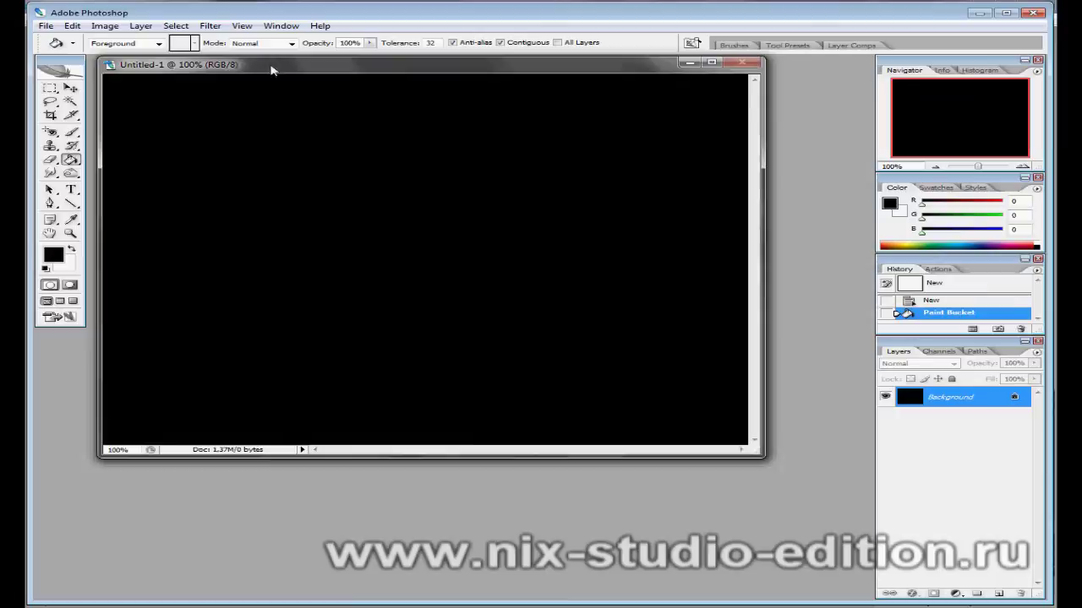
{"action": "left_click_drag", "start_coordinate": [271, 71], "coordinate": [318, 134]}
{"action": "left_click", "coordinate": [210, 26]}
{"action": "mouse_move", "coordinate": [254, 191]}
{"action": "left_click", "coordinate": [446, 195]}
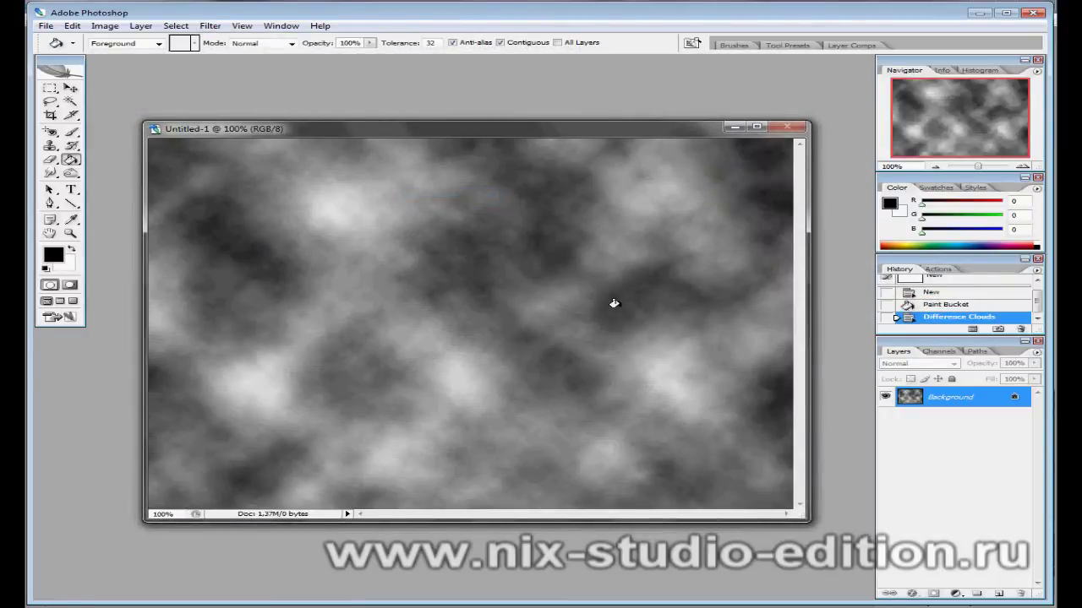
{"action": "key", "text": "ctrl+f"}
{"action": "key", "text": "ctrl+f"}
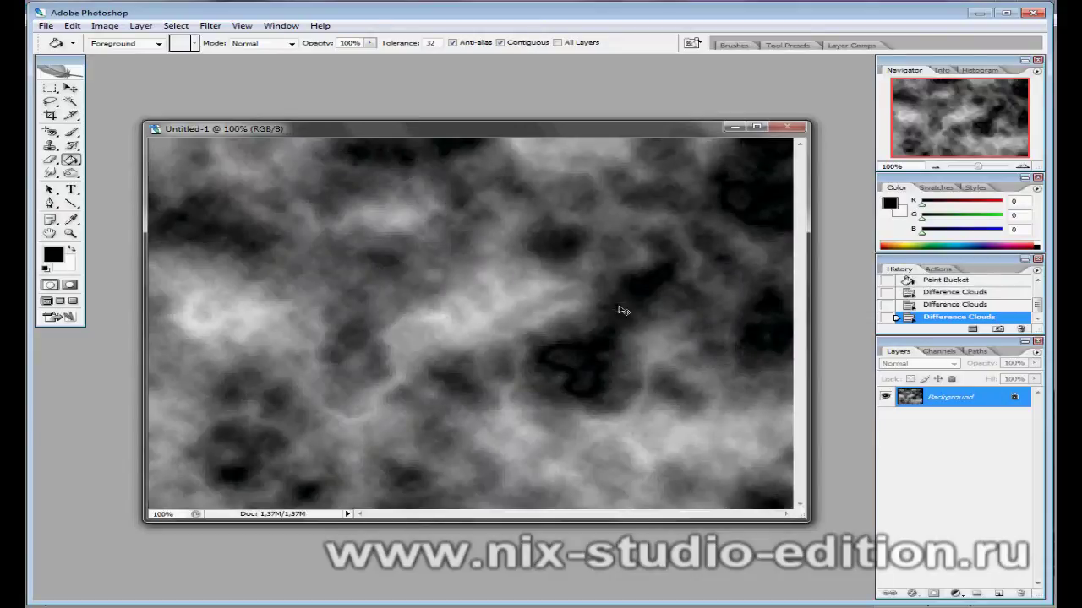
{"action": "key", "text": "ctrl+f"}
Step: Apply the Artistic Film Grain filter with Grain set to 0
{"action": "left_click", "coordinate": [208, 26]}
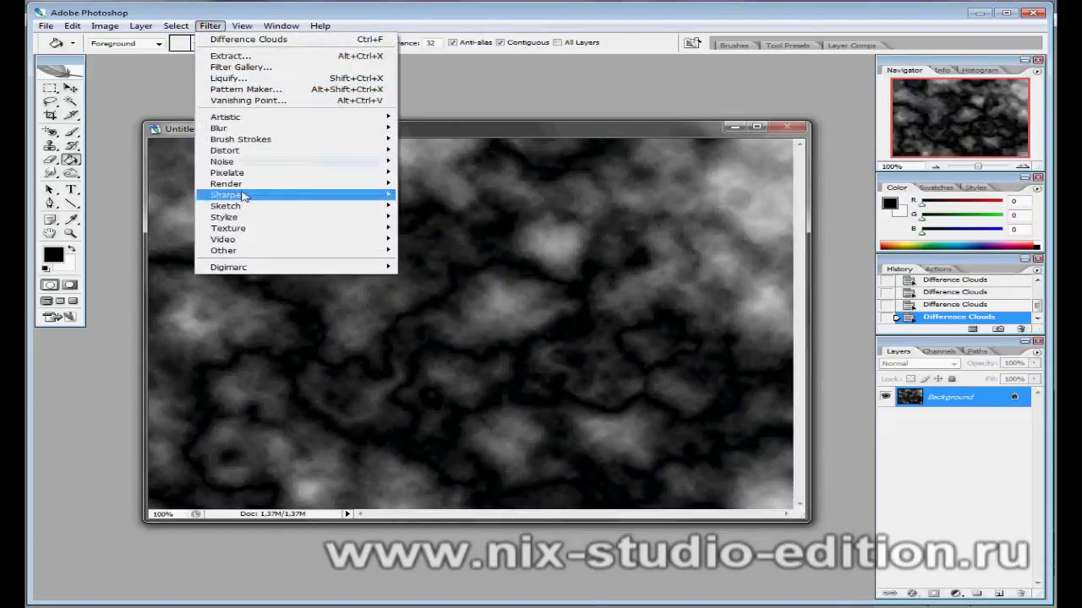
{"action": "mouse_move", "coordinate": [318, 118]}
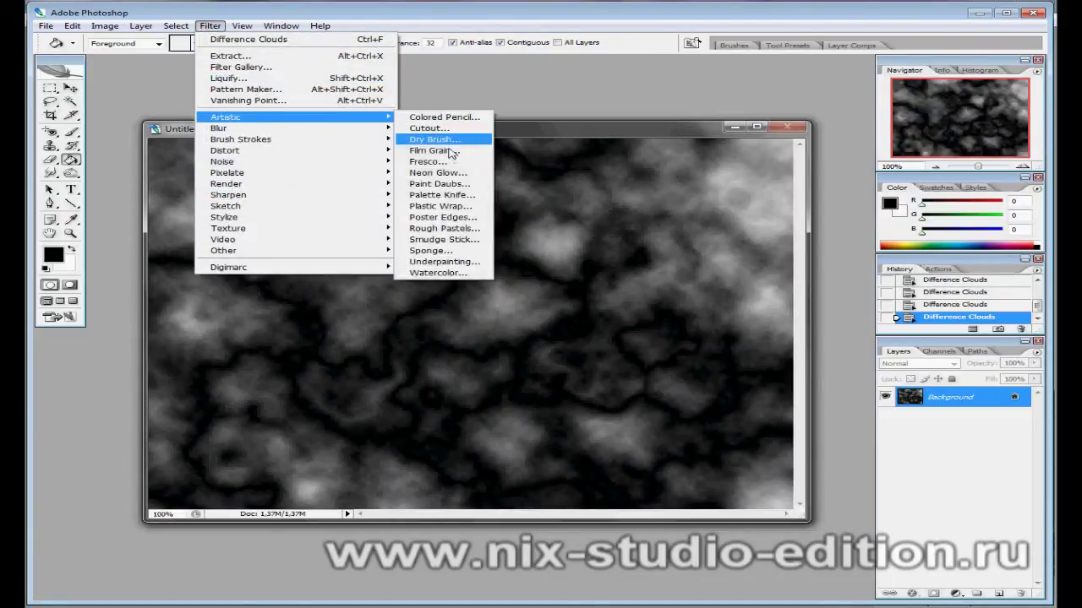
{"action": "left_click", "coordinate": [434, 151]}
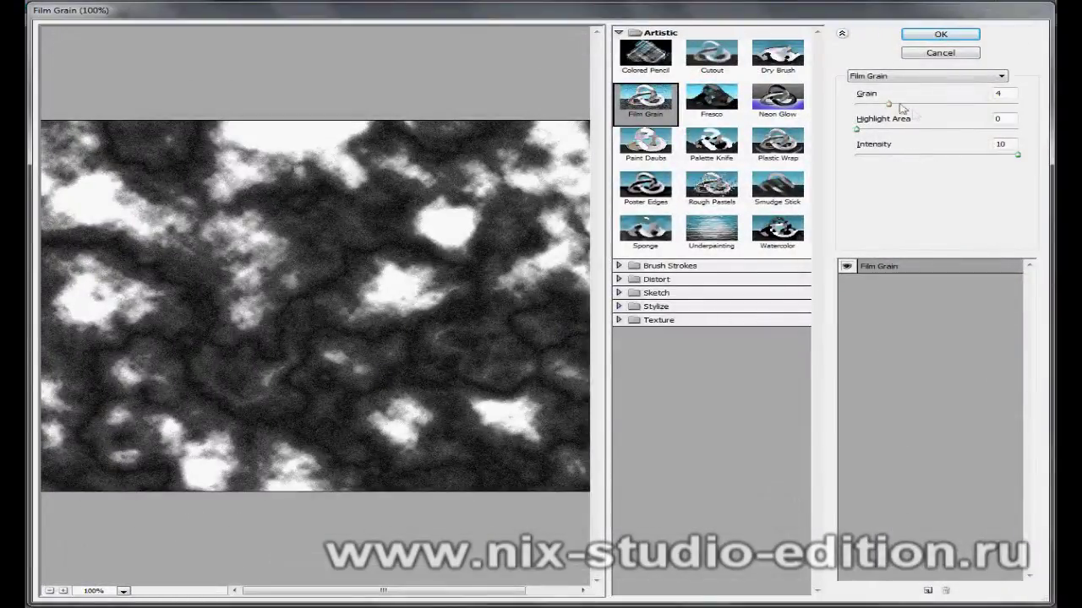
{"action": "left_click_drag", "start_coordinate": [888, 103], "coordinate": [815, 108]}
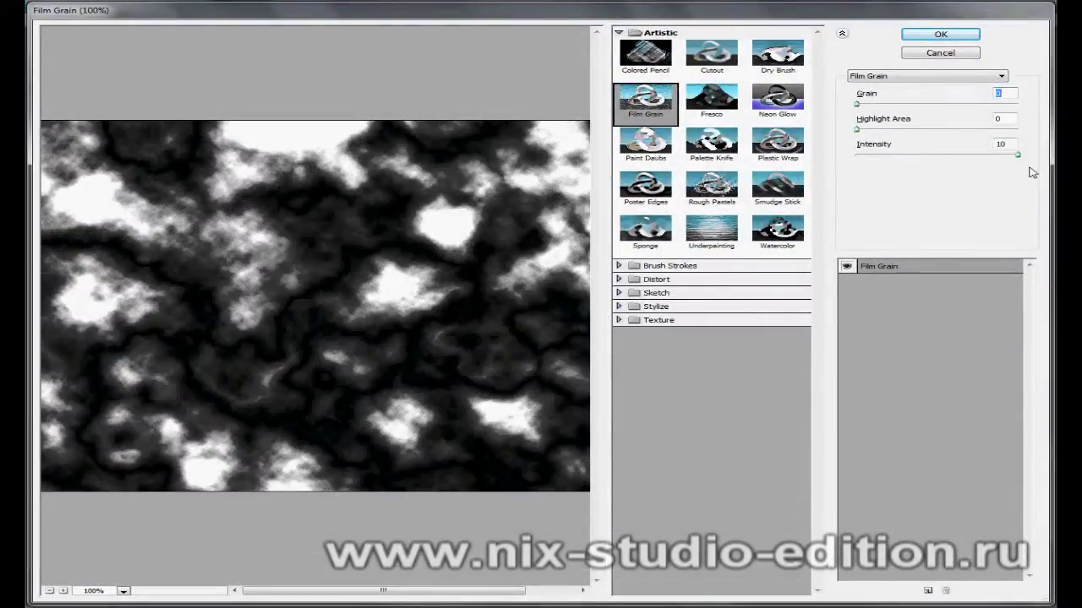
{"action": "left_click", "coordinate": [947, 38]}
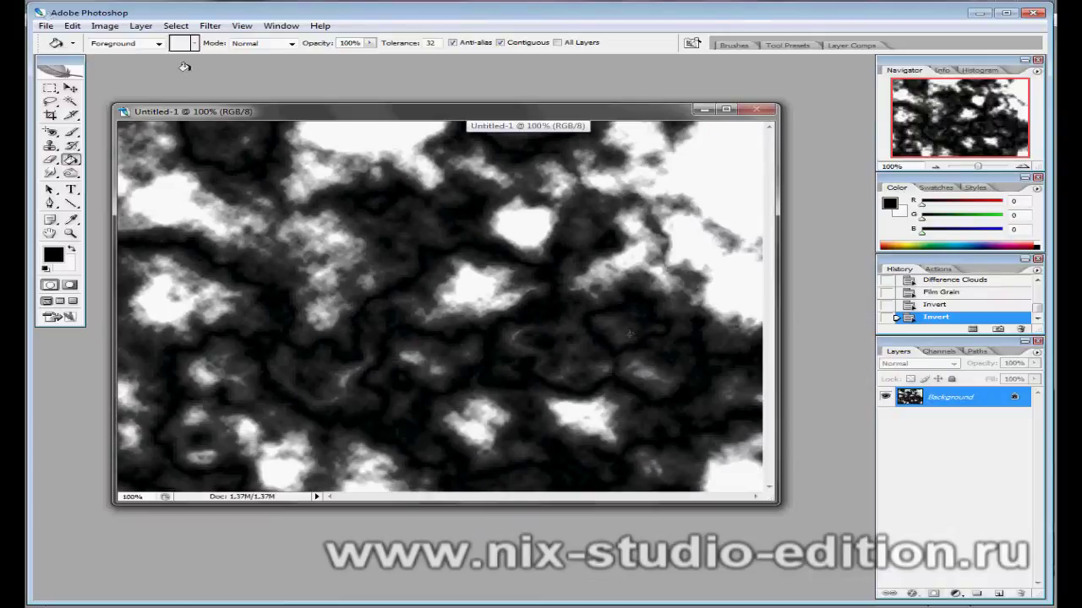
Step: Save the image as TIFF file my1 in Your Custom Files, accepting the TIFF Options
{"action": "left_click", "coordinate": [49, 26]}
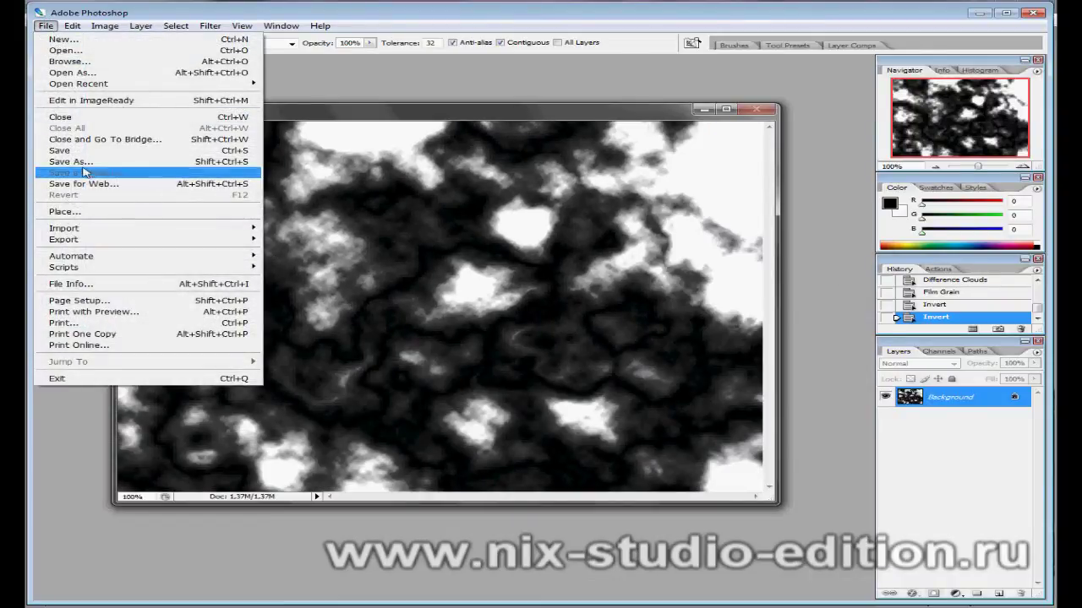
{"action": "left_click", "coordinate": [431, 117]}
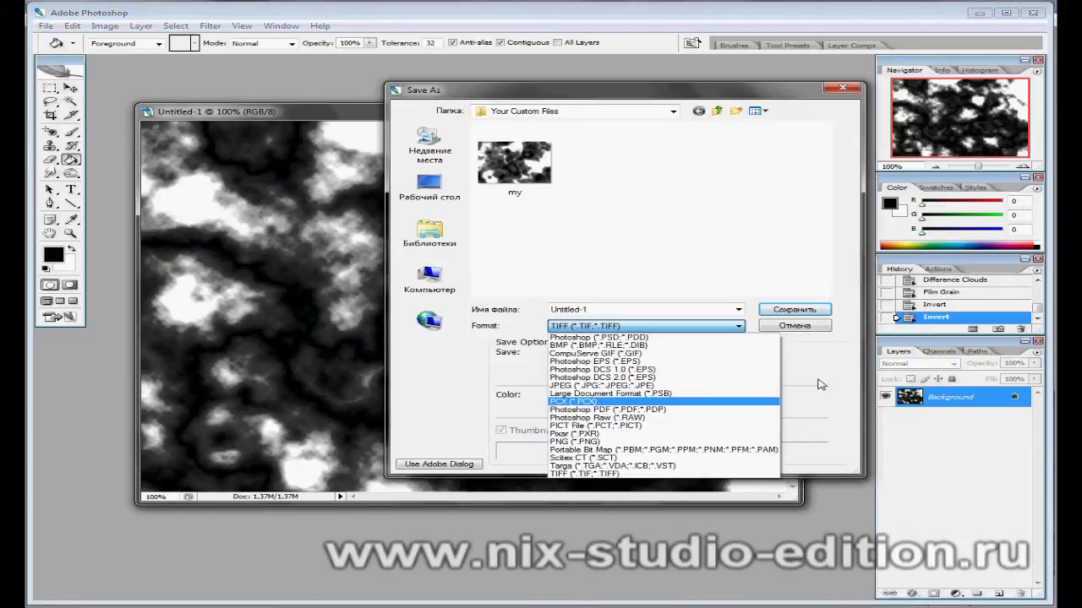
{"action": "left_click", "coordinate": [583, 474]}
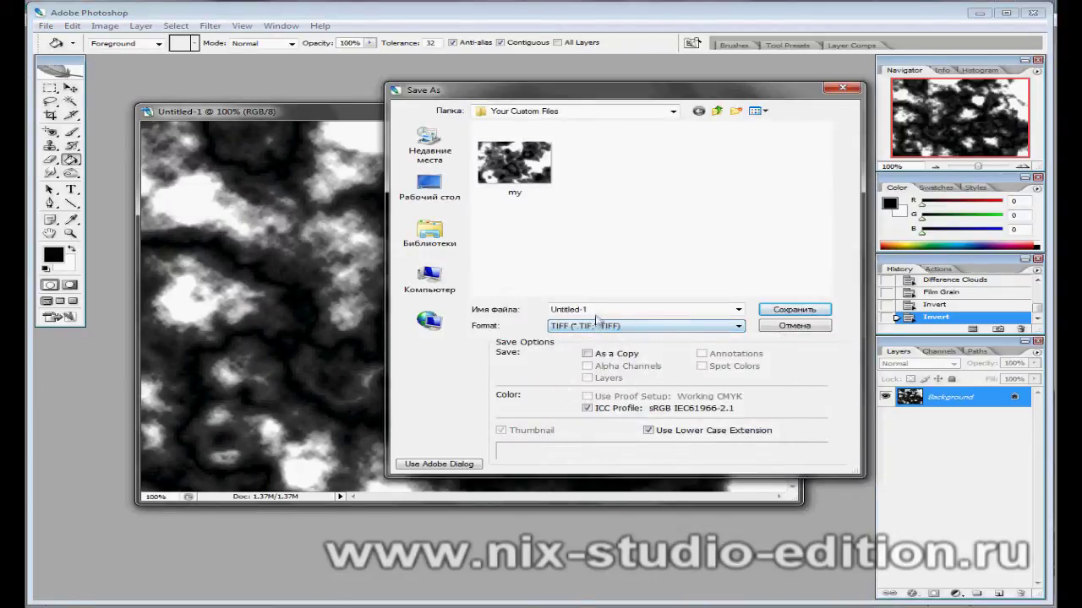
{"action": "type", "text": "my2"}
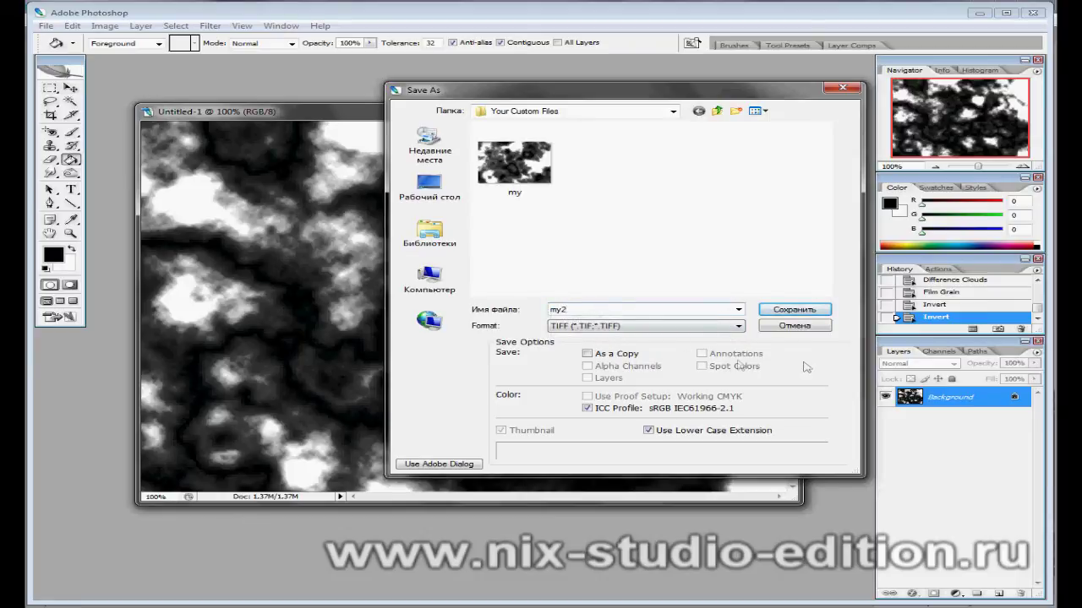
{"action": "key", "text": "BackSpace"}
{"action": "type", "text": "1"}
{"action": "left_click", "coordinate": [793, 310]}
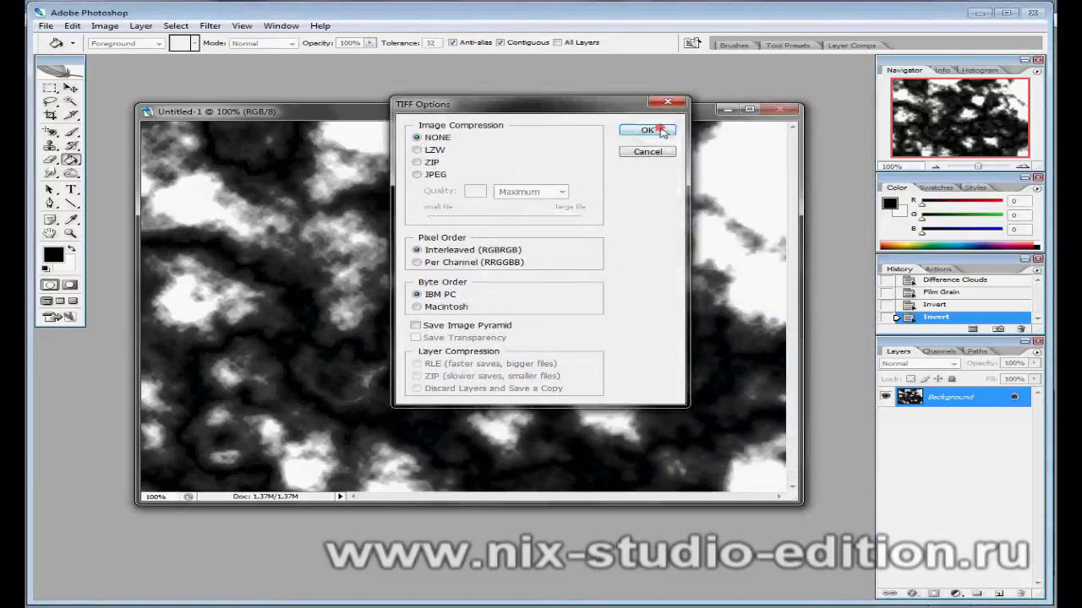
{"action": "left_click", "coordinate": [645, 130]}
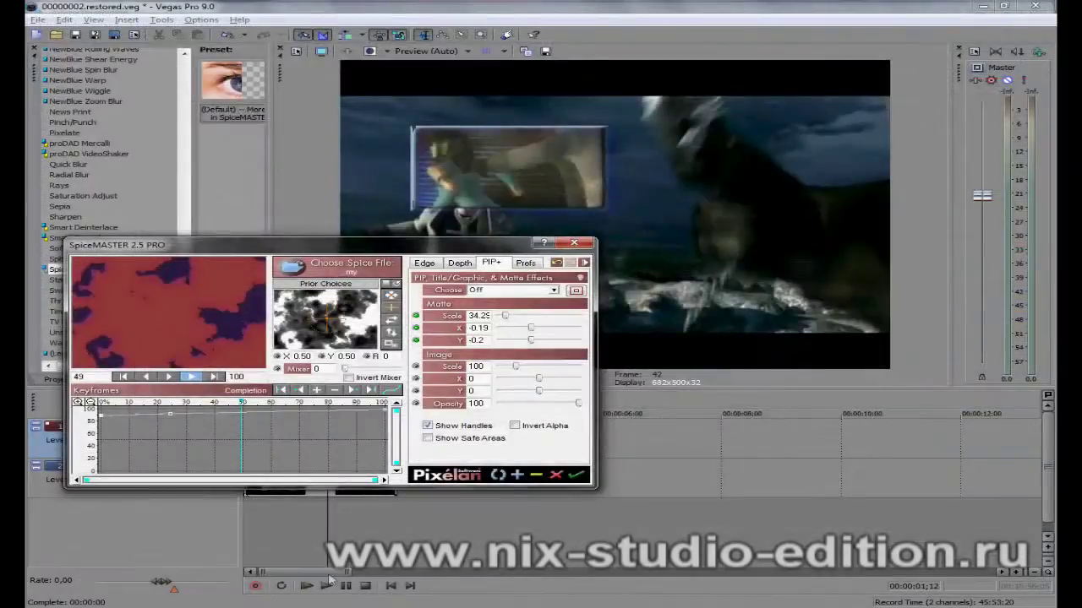
Step: Load the my1 texture from the Your Custom Files library as the spice and accept the editor
{"action": "left_click", "coordinate": [344, 267]}
{"action": "left_click_drag", "start_coordinate": [224, 172], "coordinate": [309, 173]}
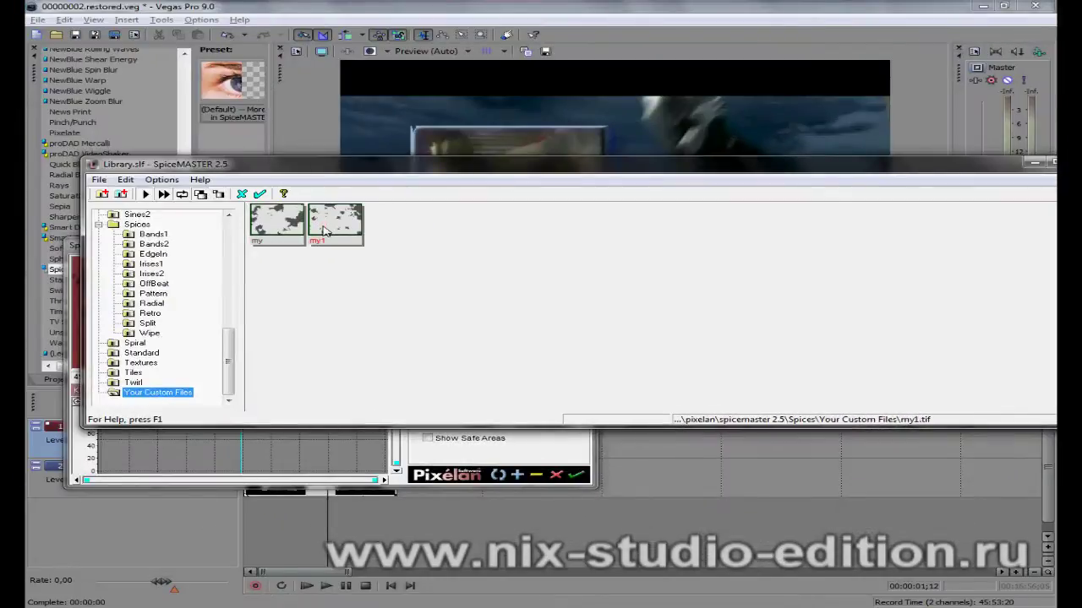
{"action": "double_click", "coordinate": [327, 231]}
{"action": "left_click_drag", "start_coordinate": [120, 405], "coordinate": [389, 437]}
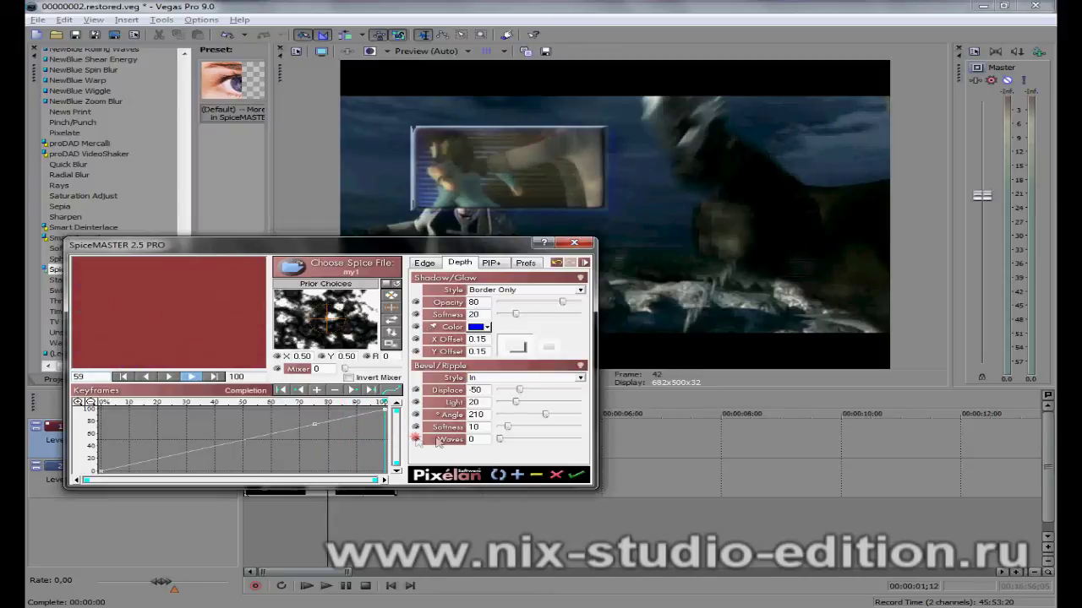
{"action": "left_click", "coordinate": [576, 474]}
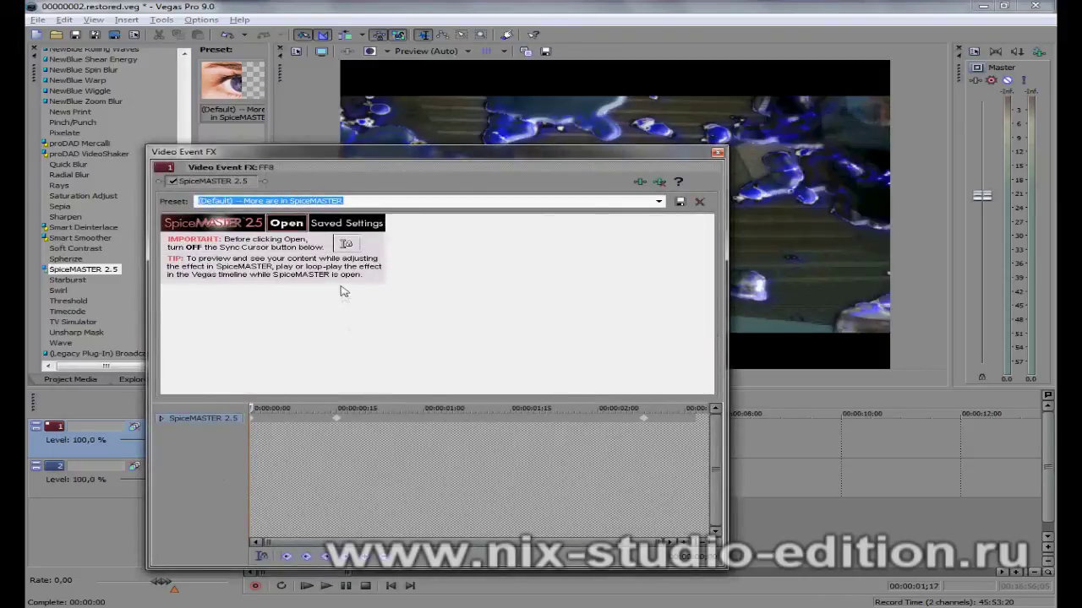
Step: Reopen the SpiceMASTER editor, then close it without making further changes
{"action": "left_click", "coordinate": [642, 422]}
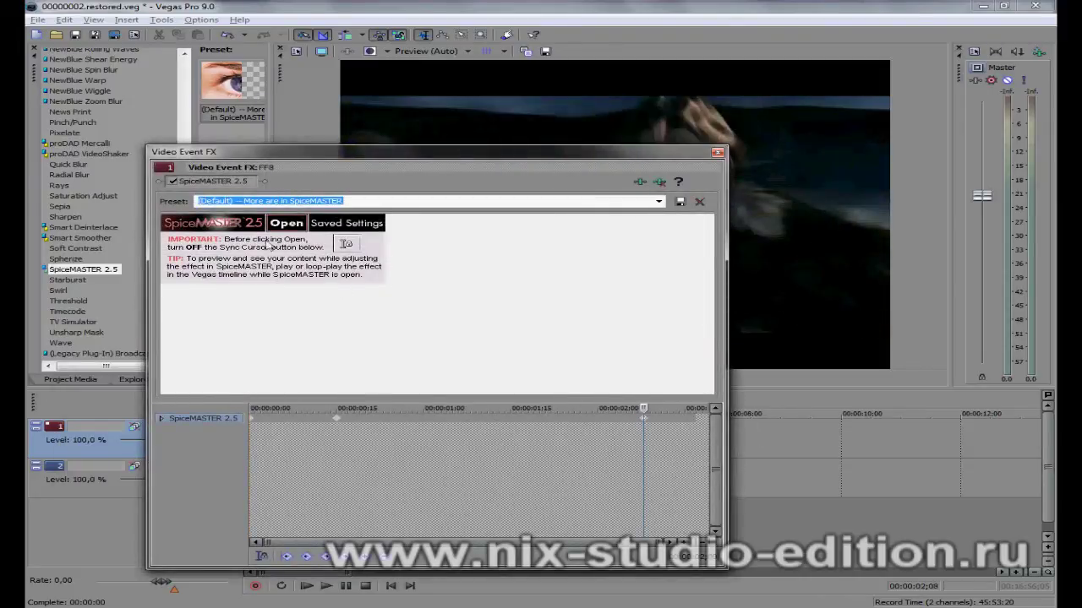
{"action": "left_click", "coordinate": [285, 224]}
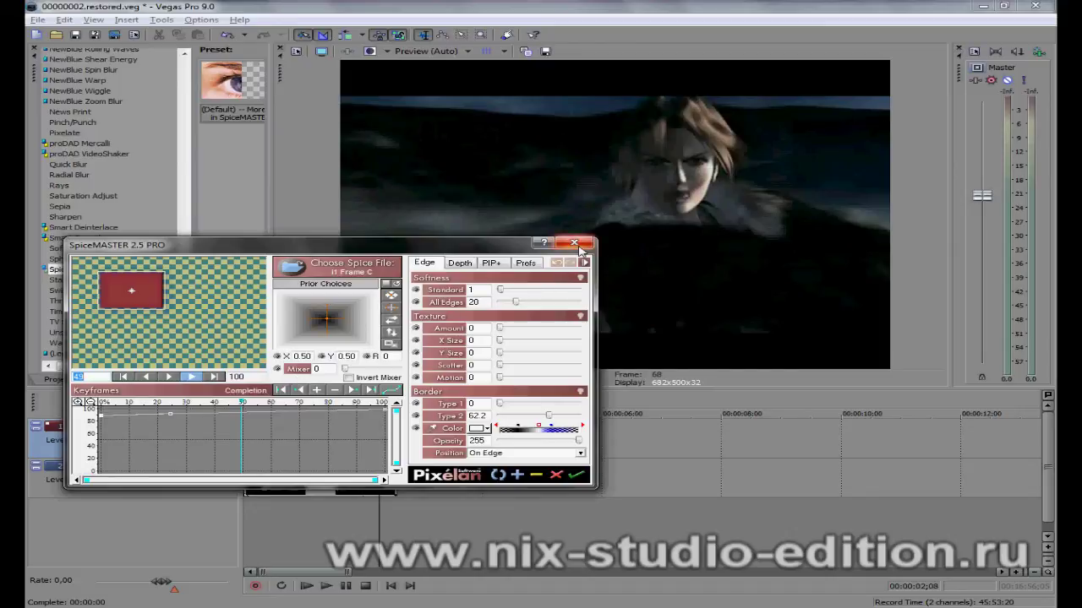
{"action": "left_click", "coordinate": [578, 247]}
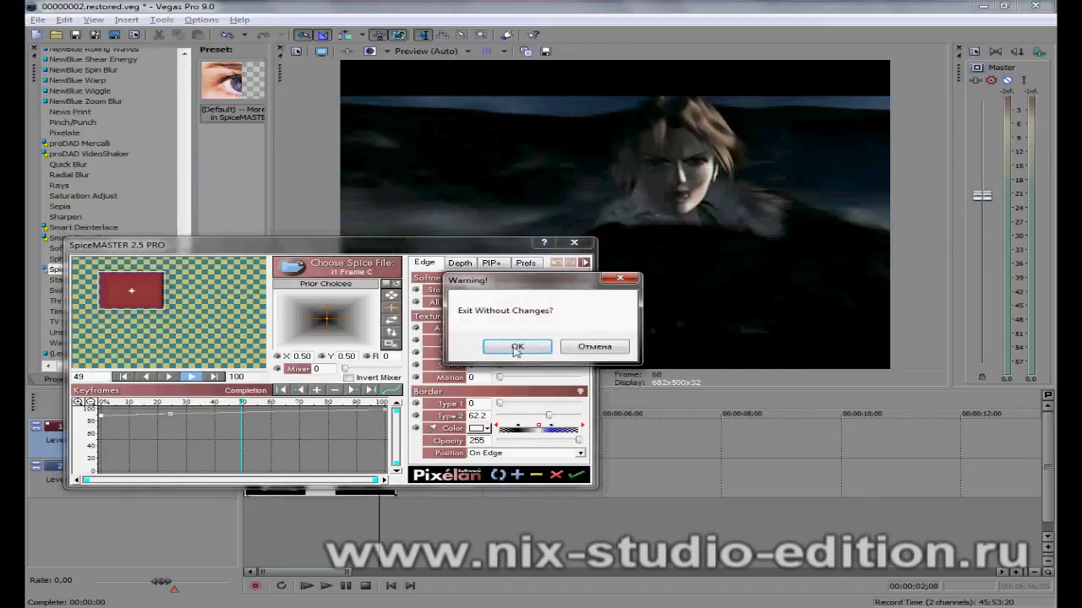
{"action": "left_click", "coordinate": [515, 345]}
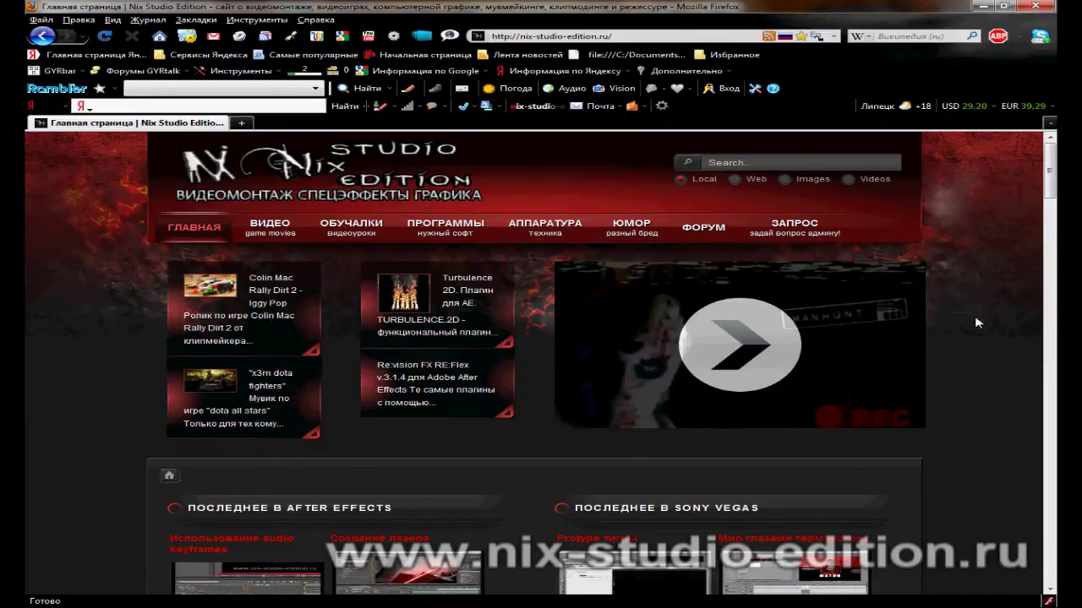
{"action": "scroll", "coordinate": [975, 321], "scroll_direction": "down", "scroll_amount": 5}
Step: Scroll through the nix-studio-edition.ru tutorial articles and back up to the top of the page
{"action": "scroll", "coordinate": [976, 323], "scroll_direction": "down", "scroll_amount": 5}
{"action": "scroll", "coordinate": [976, 324], "scroll_direction": "down", "scroll_amount": 5}
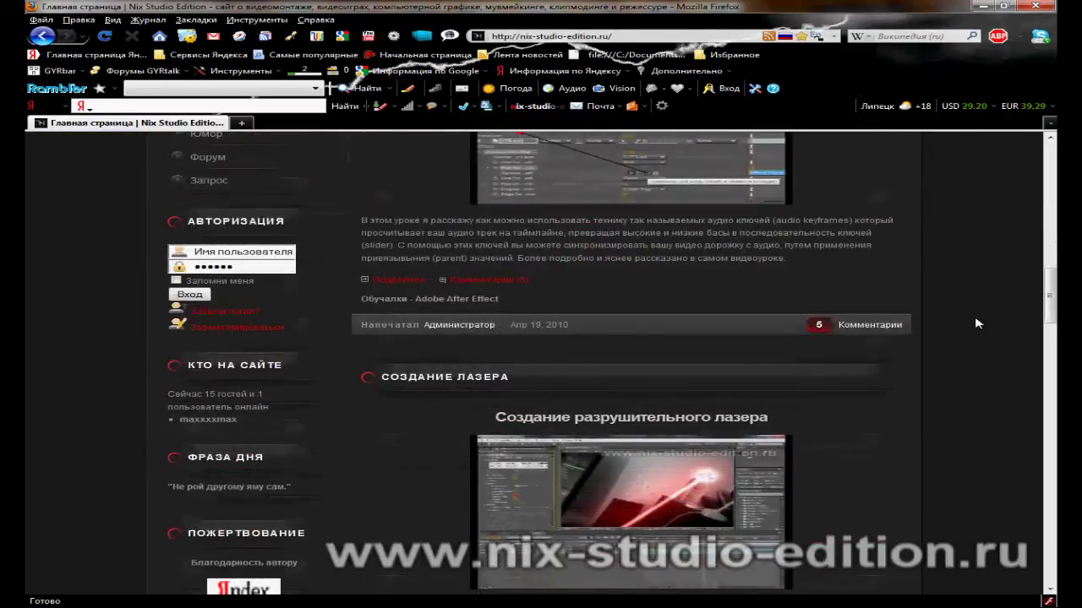
{"action": "scroll", "coordinate": [976, 323], "scroll_direction": "up", "scroll_amount": 3}
{"action": "scroll", "coordinate": [978, 355], "scroll_direction": "up", "scroll_amount": 5}
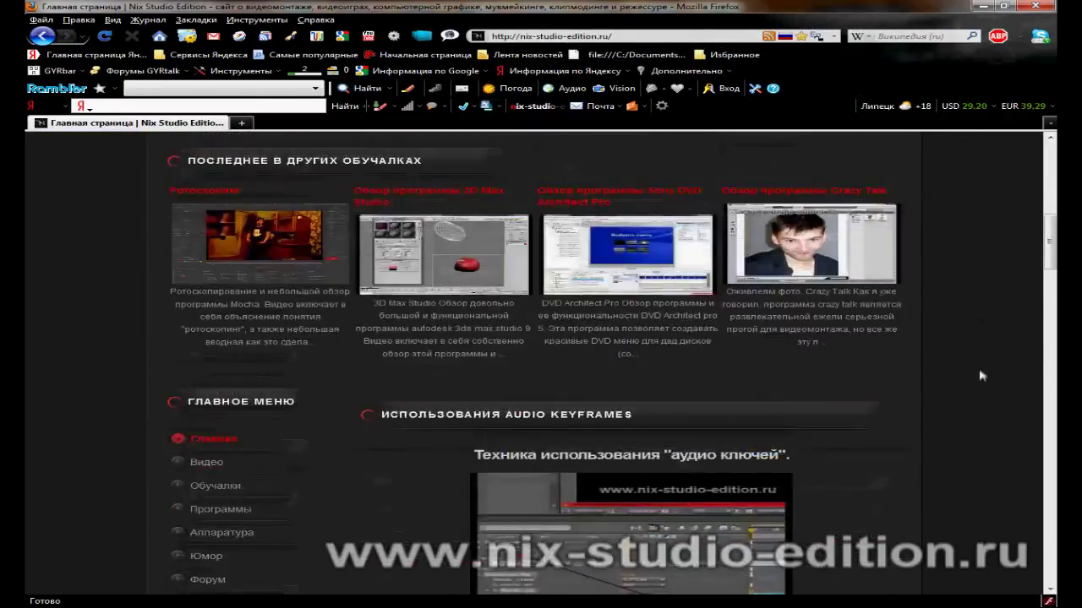
{"action": "scroll", "coordinate": [980, 377], "scroll_direction": "up", "scroll_amount": 5}
{"action": "scroll", "coordinate": [980, 377], "scroll_direction": "up", "scroll_amount": 2}
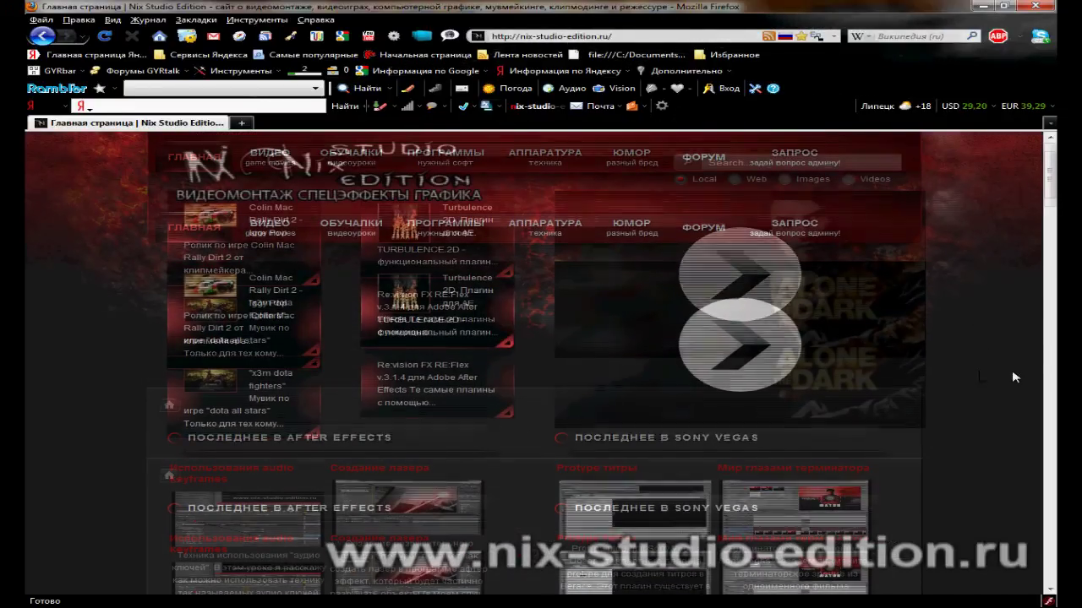